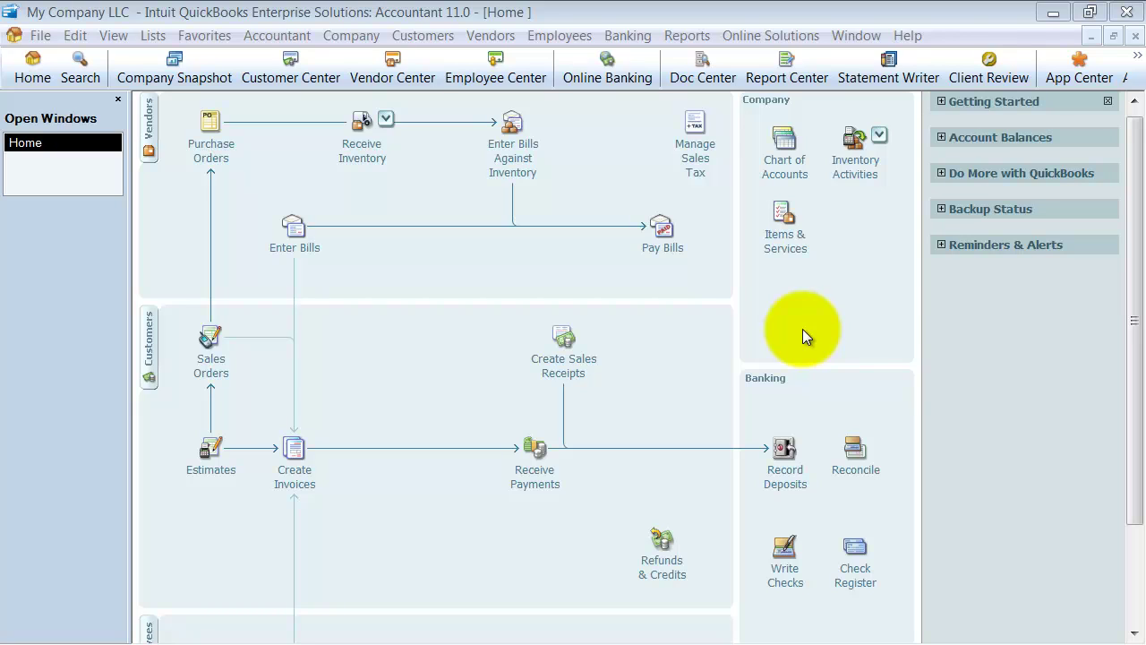
# Step: Create a new Other Charge item named 'Customer Deposit' with the same description
pyautogui.click(153, 36)
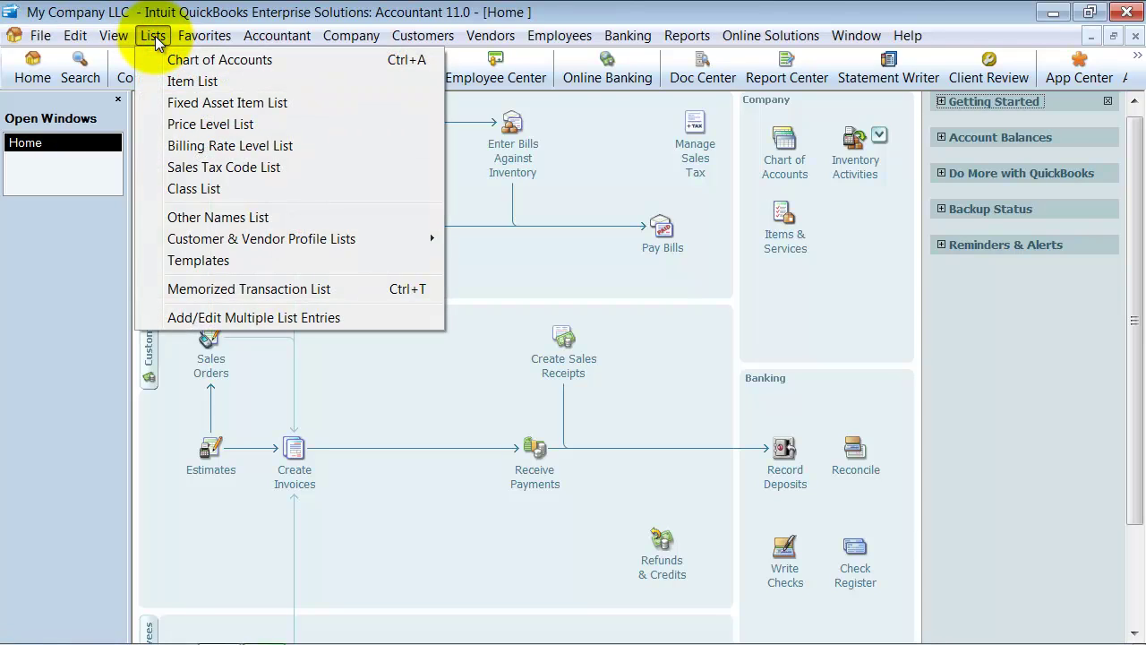
pyautogui.click(160, 82)
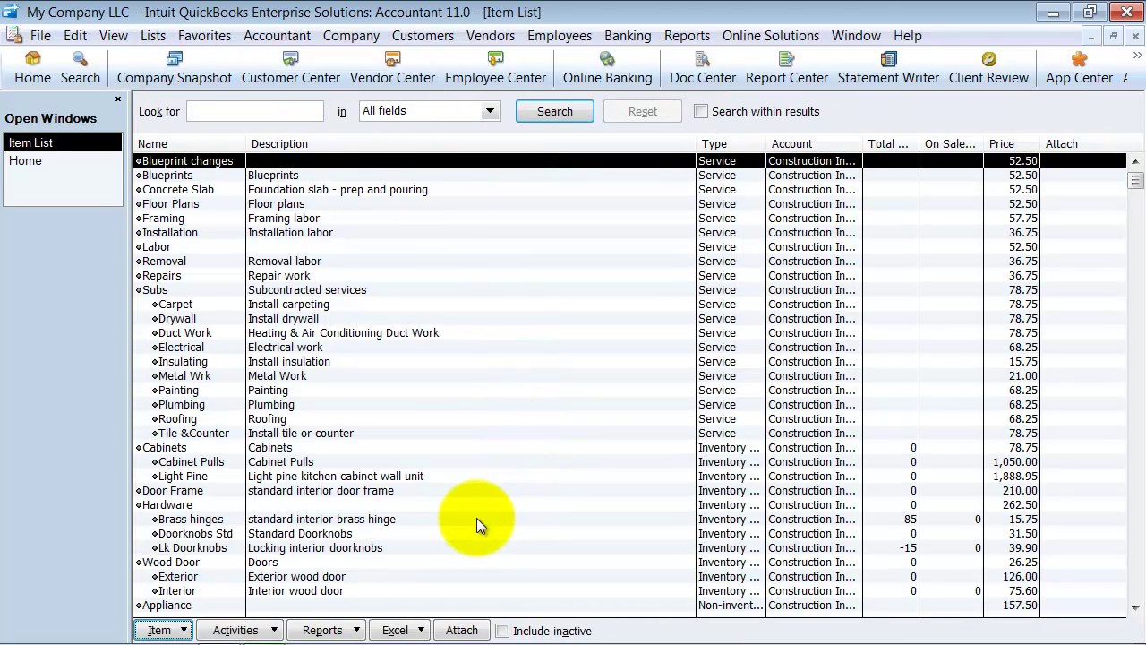
pyautogui.hotkey('ctrl', 'n')
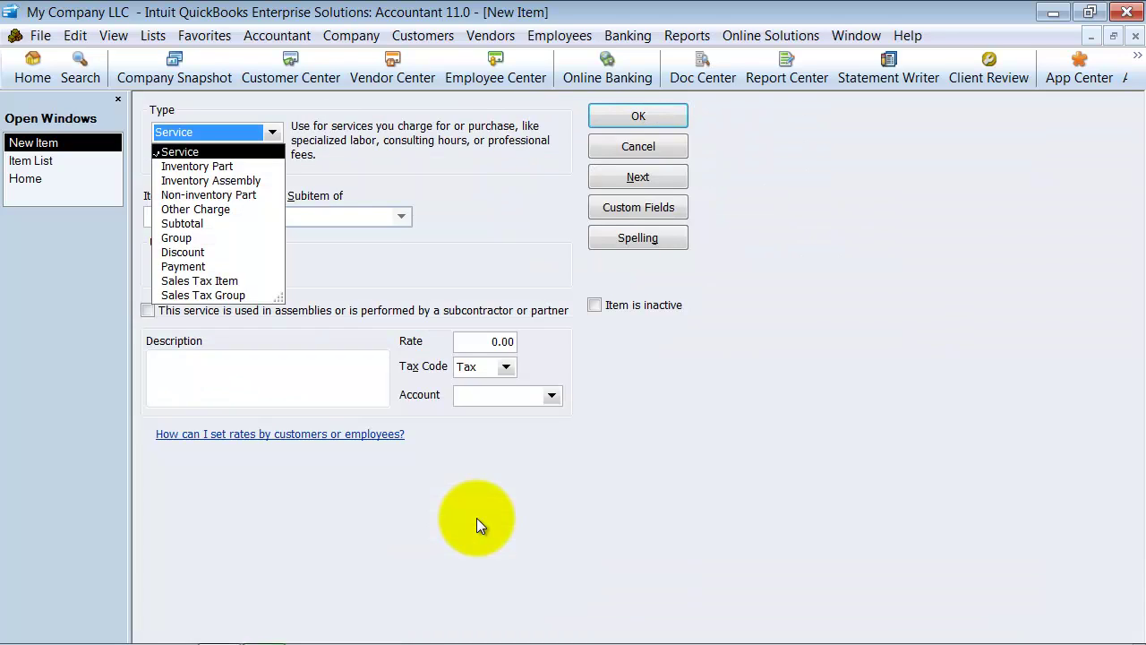
pyautogui.click(188, 210)
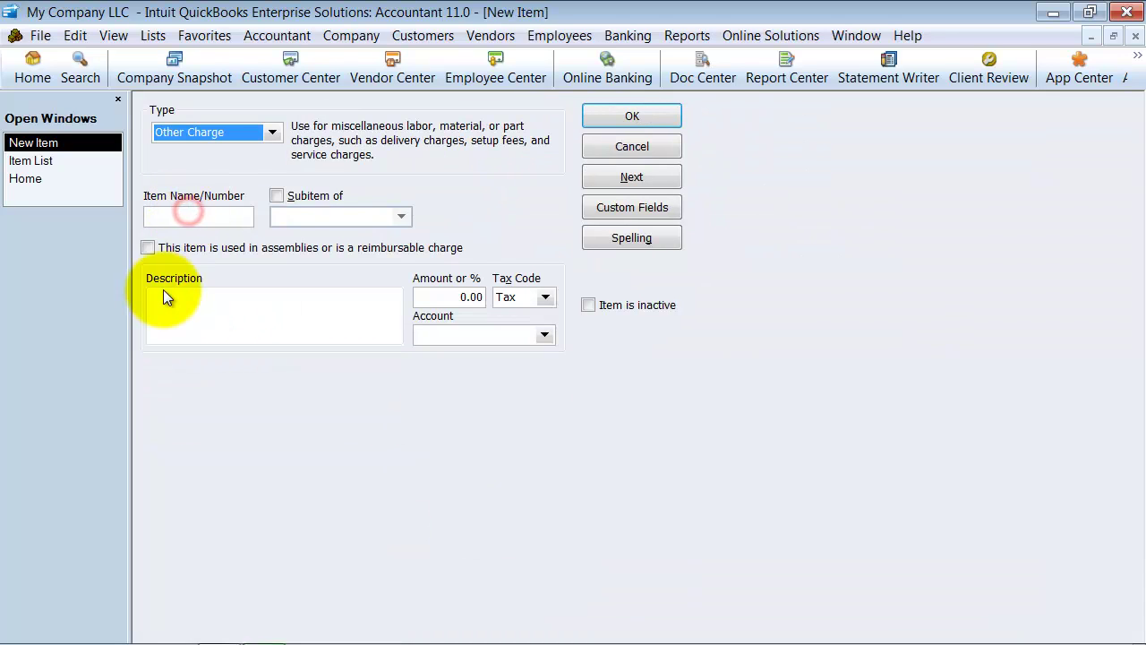
pyautogui.click(180, 215)
pyautogui.write('Customer De')
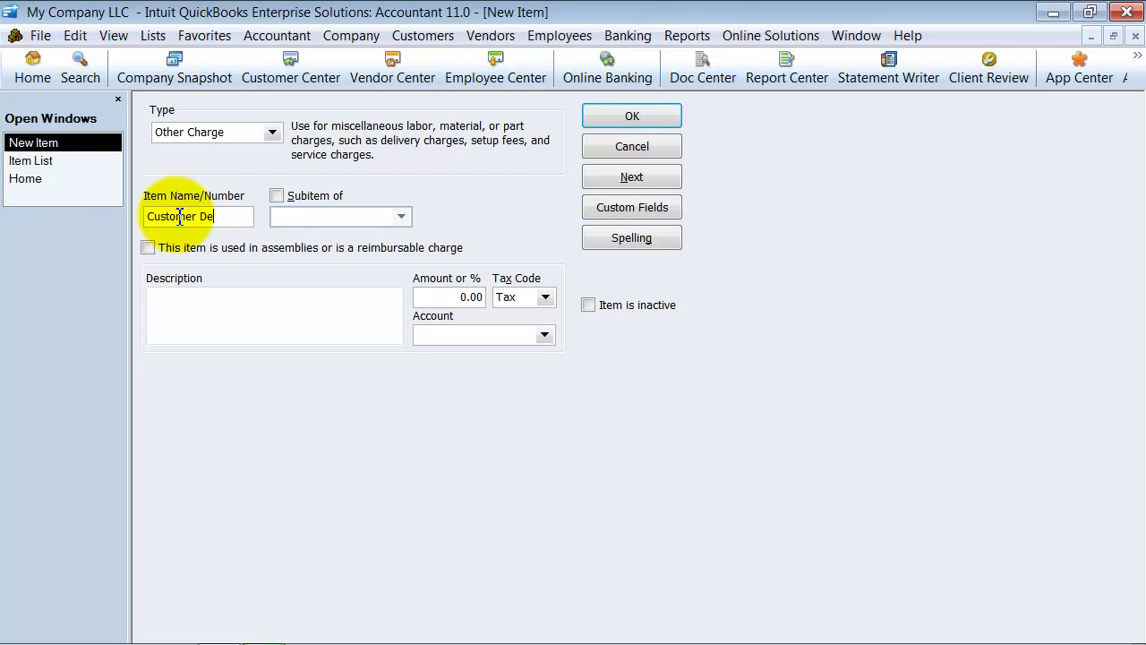
pyautogui.write('posit')
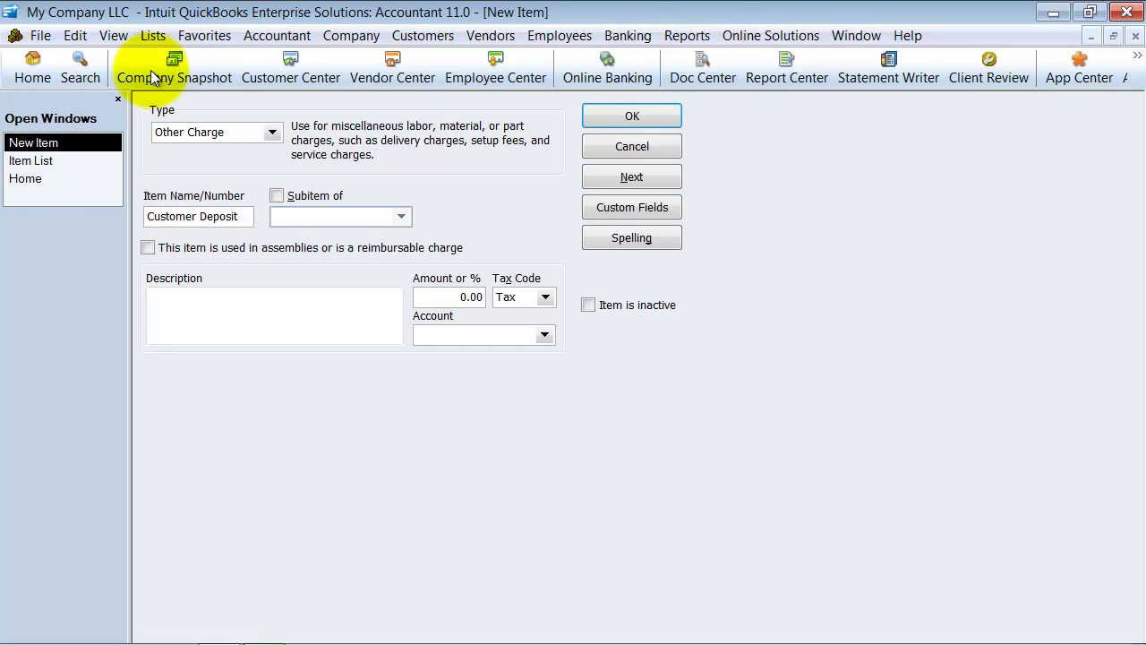
pyautogui.moveTo(246, 217); pyautogui.dragTo(116, 215)
pyautogui.hotkey('ctrl', 'c')
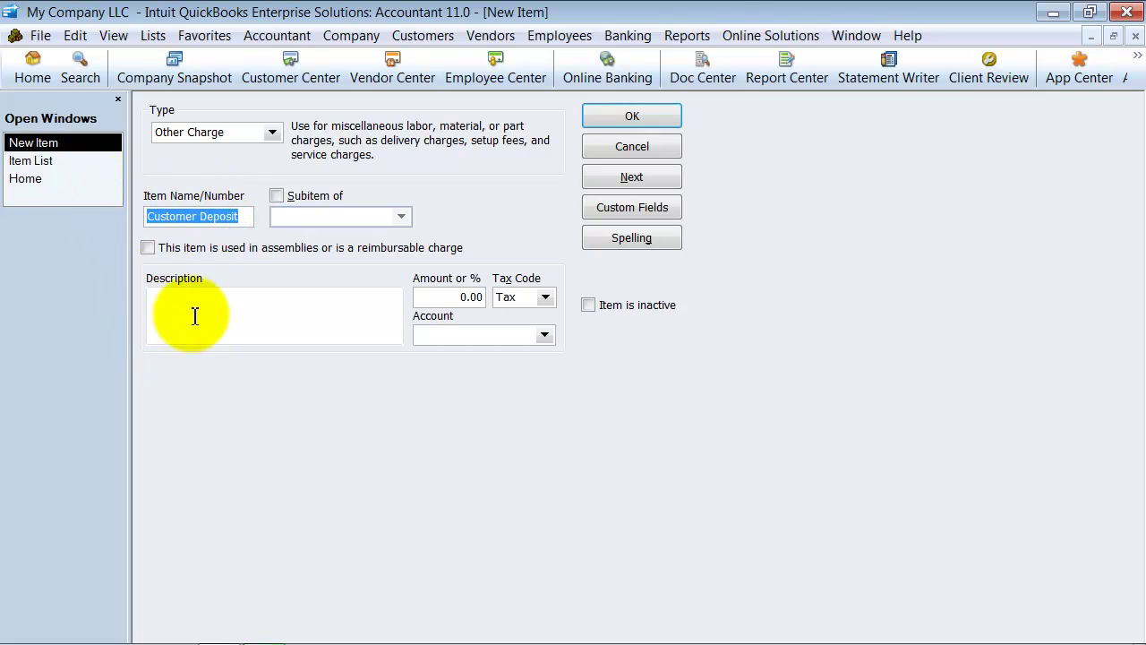
pyautogui.click(199, 307)
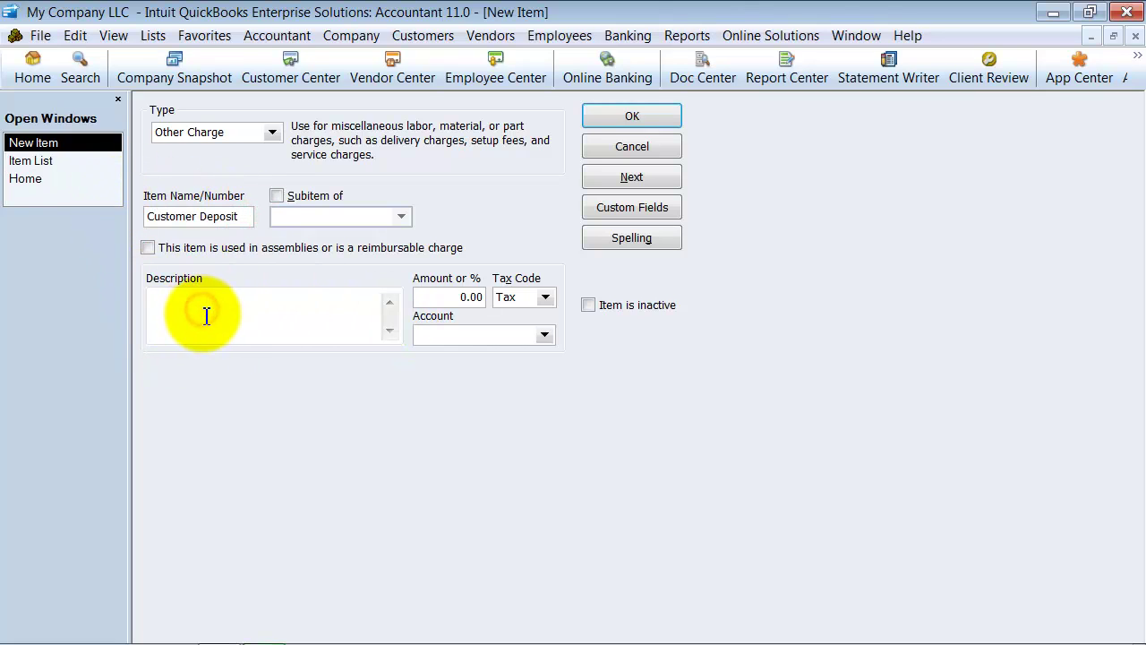
pyautogui.hotkey('ctrl', 'v')
# Step: Set the item's amount to -25.0% and enter Customer Deposit as its account
pyautogui.click(454, 289)
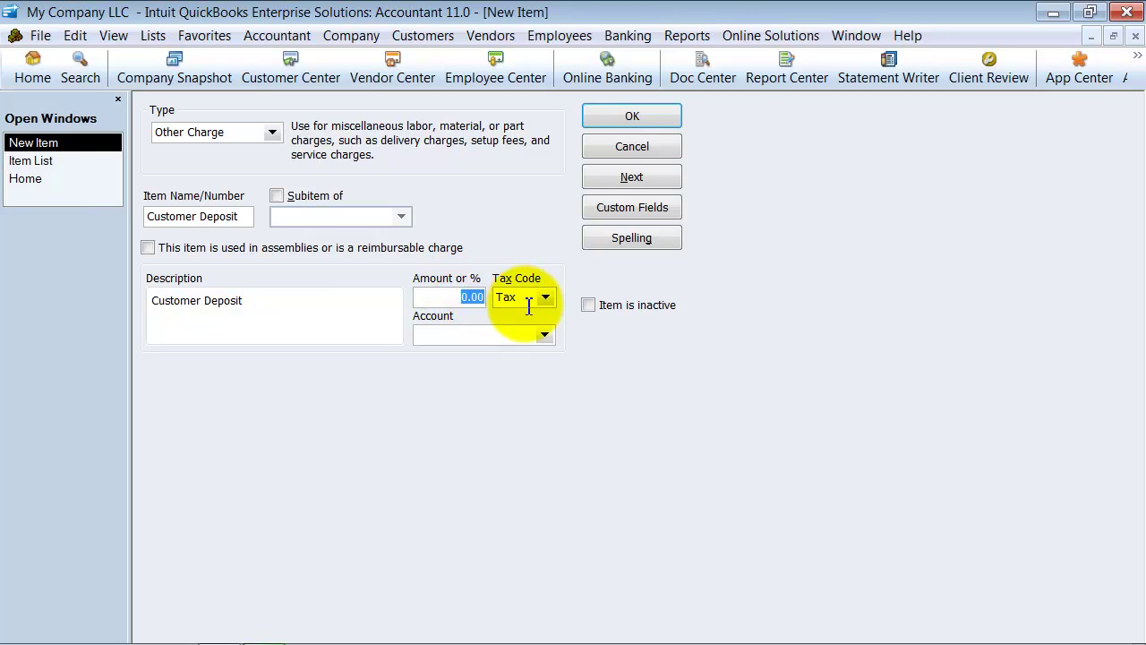
pyautogui.write('25%')
pyautogui.click(442, 288)
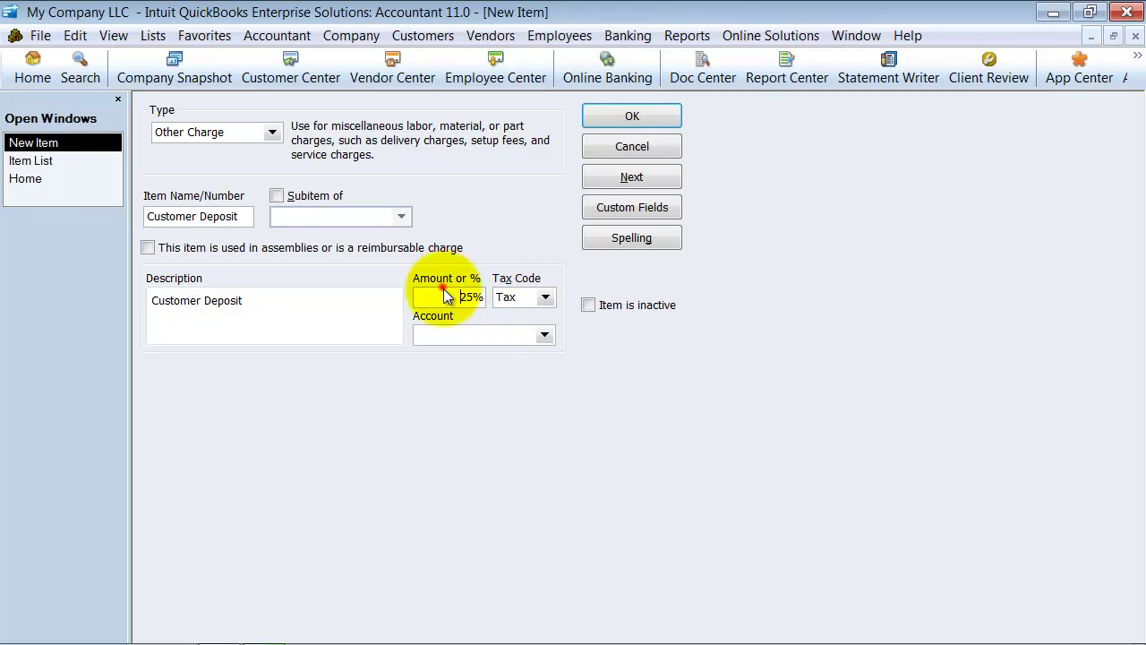
pyautogui.write('-')
pyautogui.press('Tab')
pyautogui.click(435, 298)
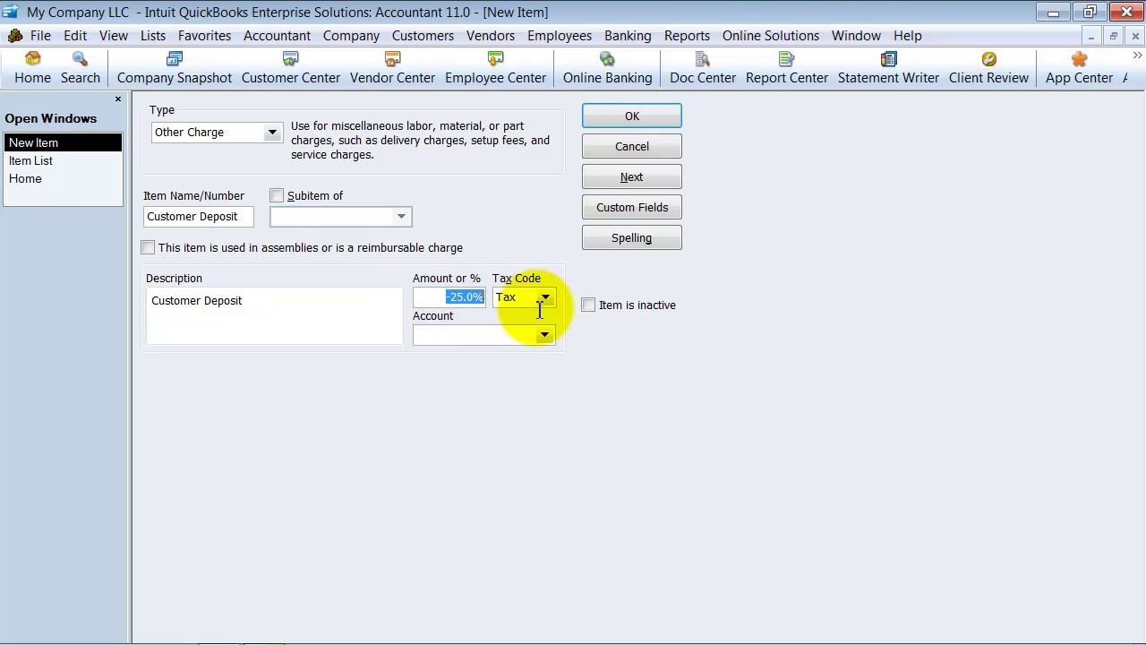
pyautogui.click(428, 299)
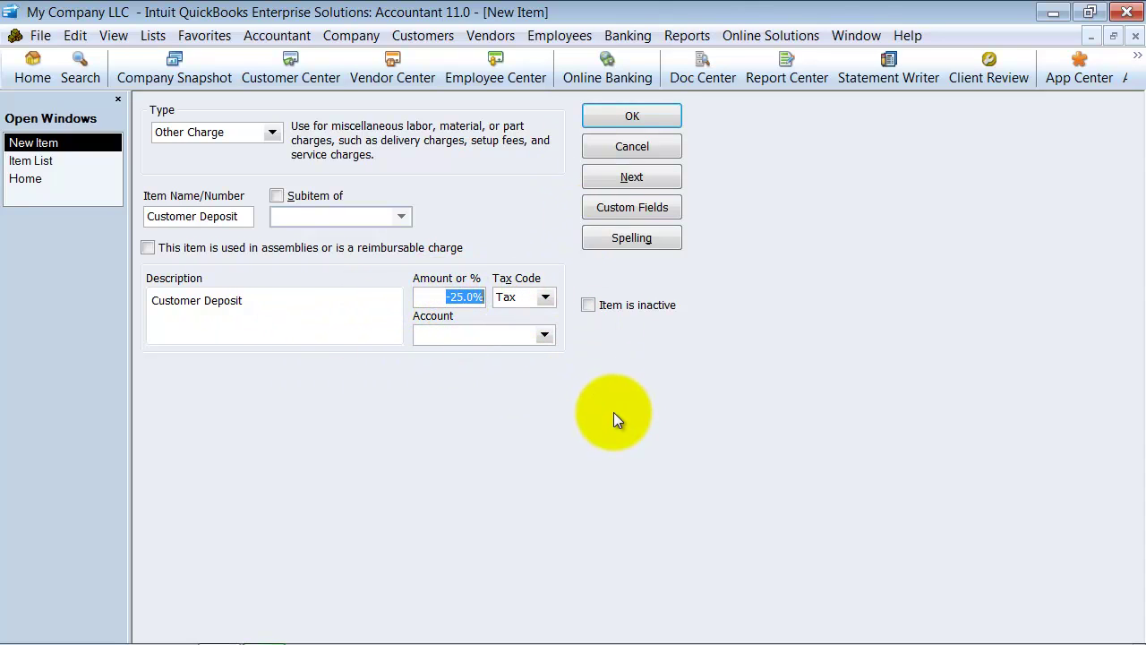
pyautogui.click(431, 336)
pyautogui.write('Cu')
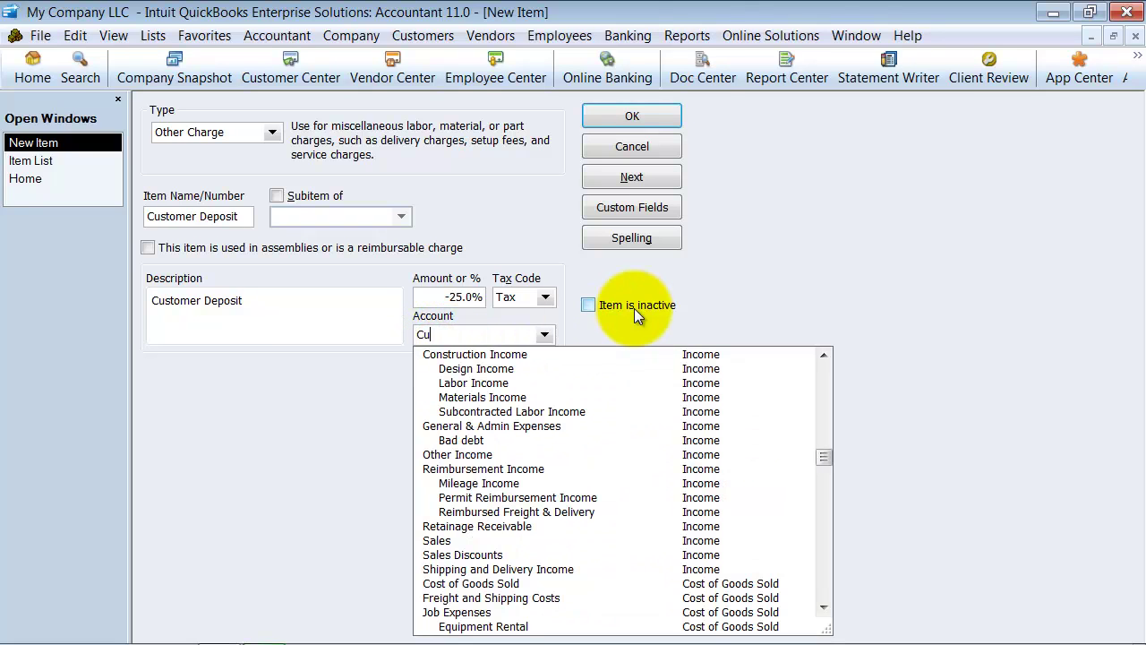
pyautogui.write('stomer Deposit')
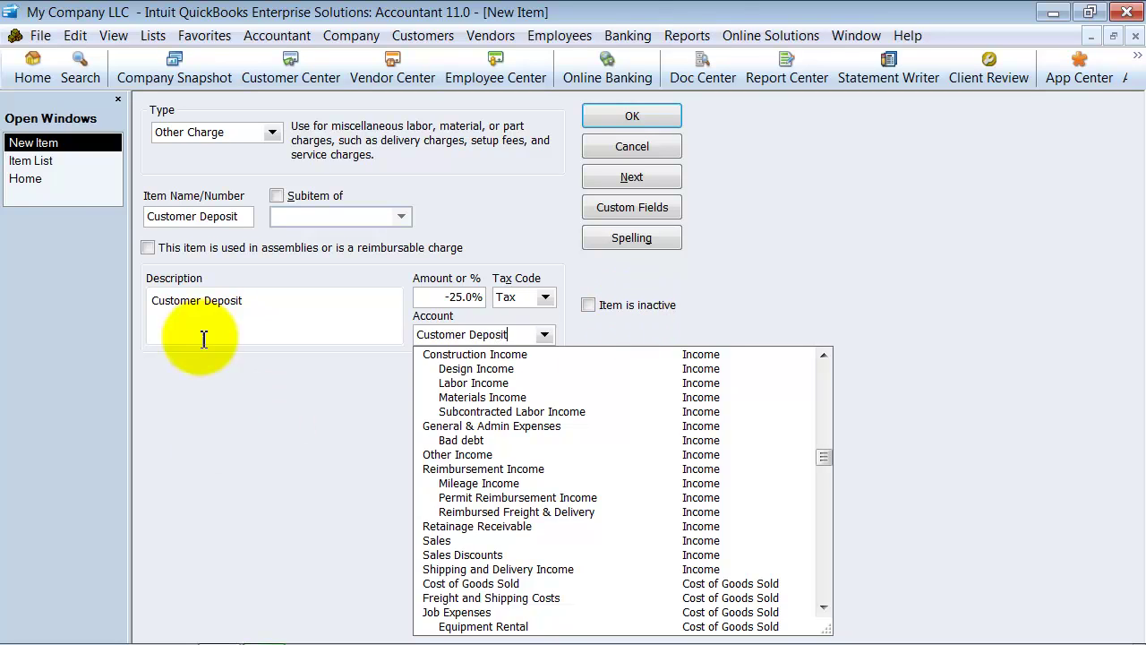
# Step: Set up the missing Customer Deposit account as an Other Current Liability, described 'Customer Deposit'
pyautogui.press('Tab')
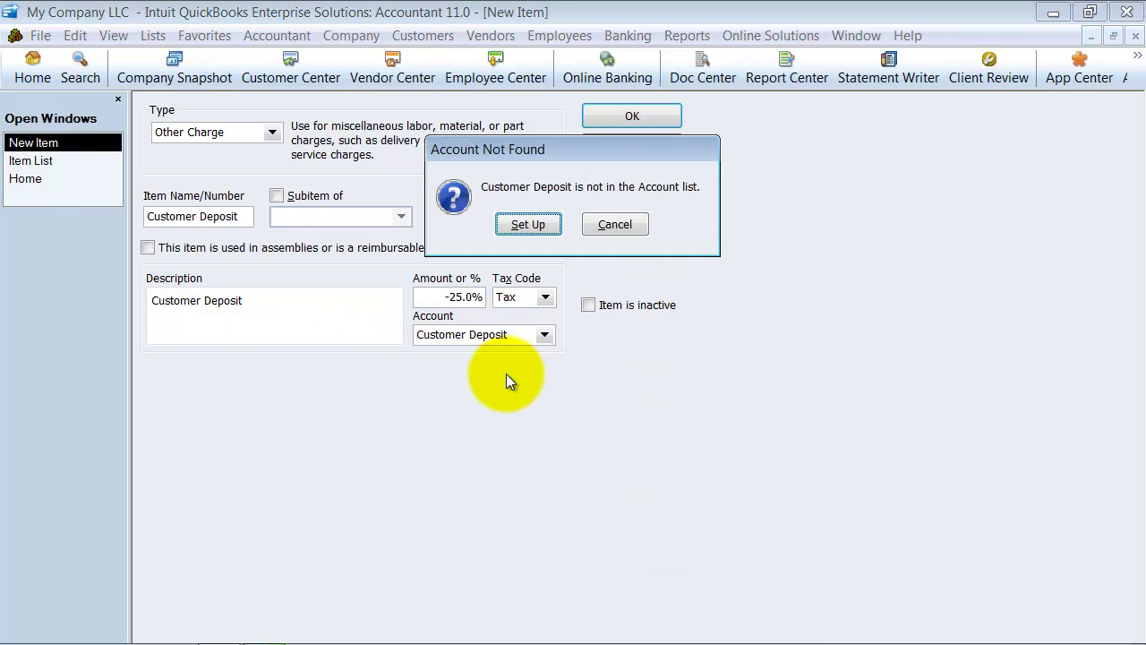
pyautogui.click(538, 224)
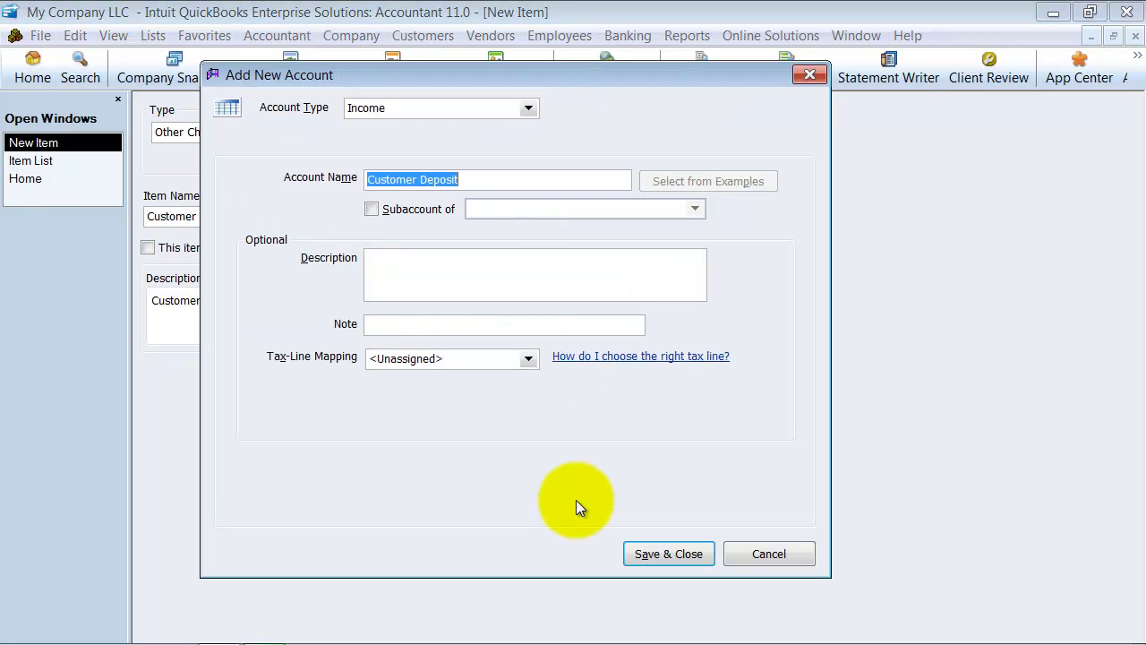
pyautogui.click(528, 108)
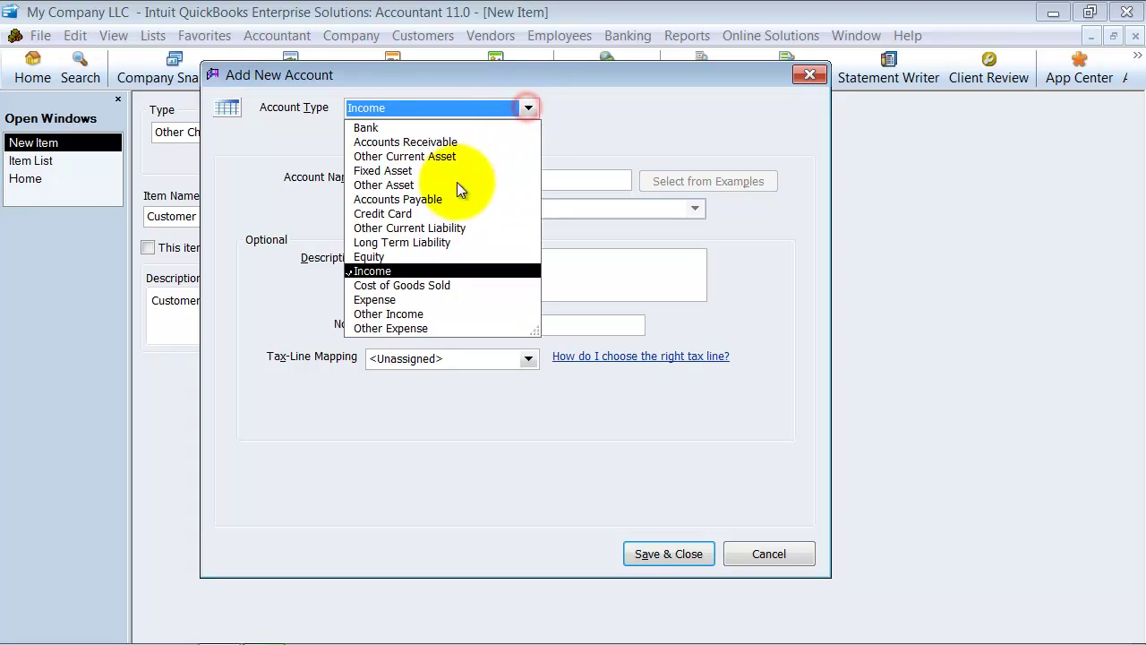
pyautogui.click(409, 229)
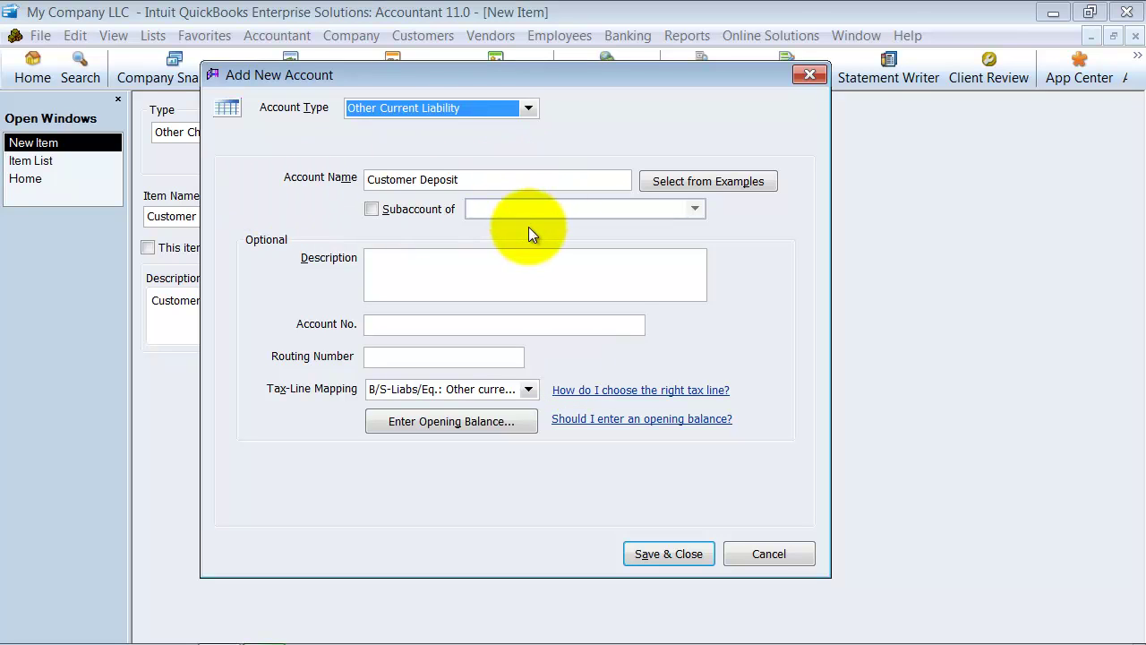
pyautogui.click(517, 182)
pyautogui.hotkey('ctrl', 'c')
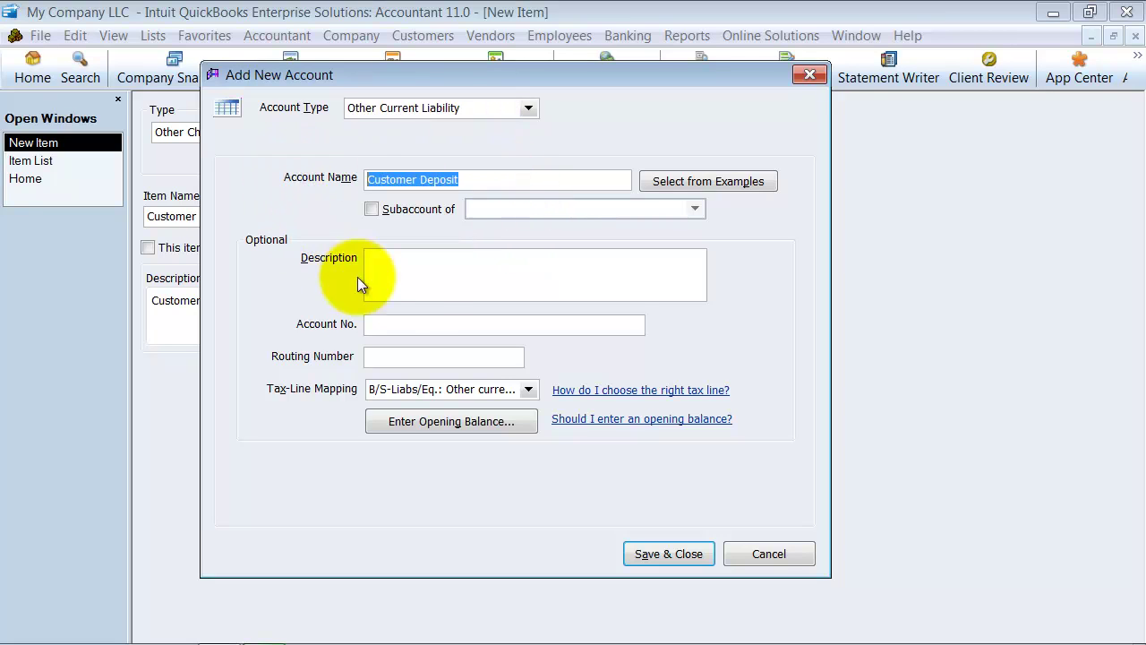
pyautogui.click(417, 285)
pyautogui.hotkey('ctrl', 'v')
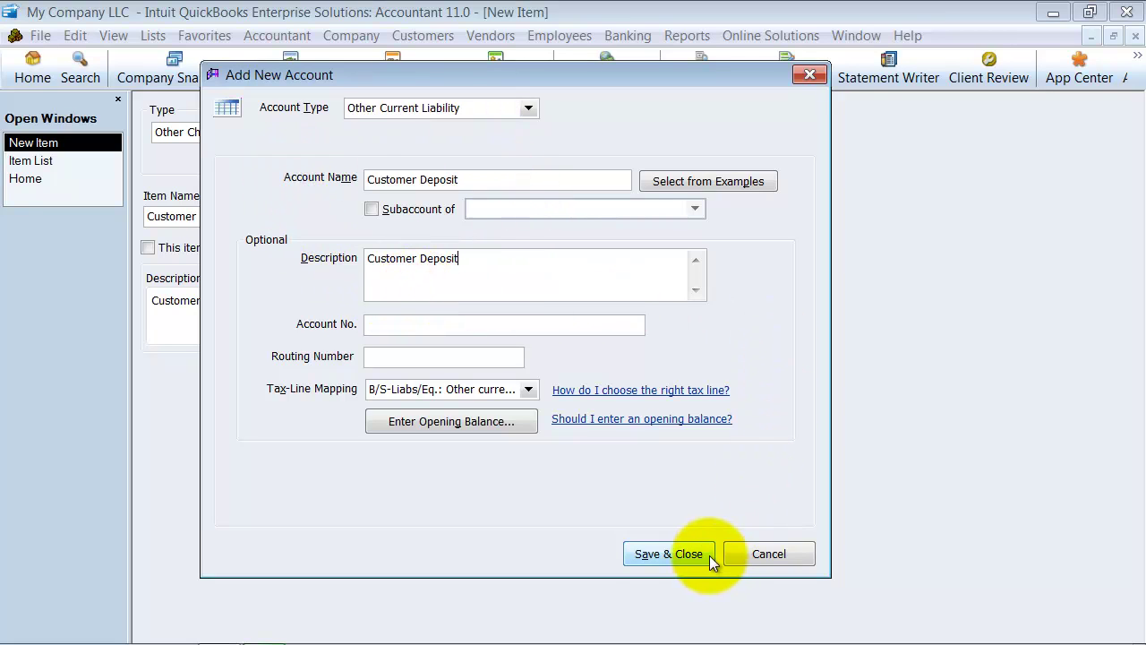
pyautogui.click(689, 552)
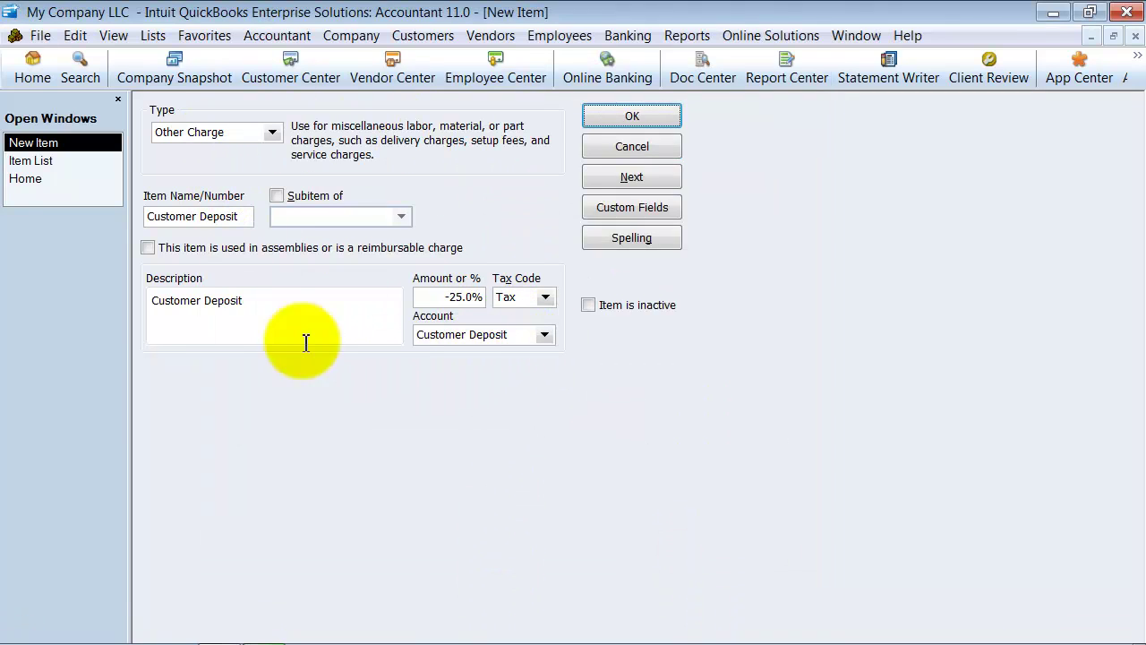
# Step: Save the Customer Deposit item, close the Item List and start a new estimate
pyautogui.click(642, 115)
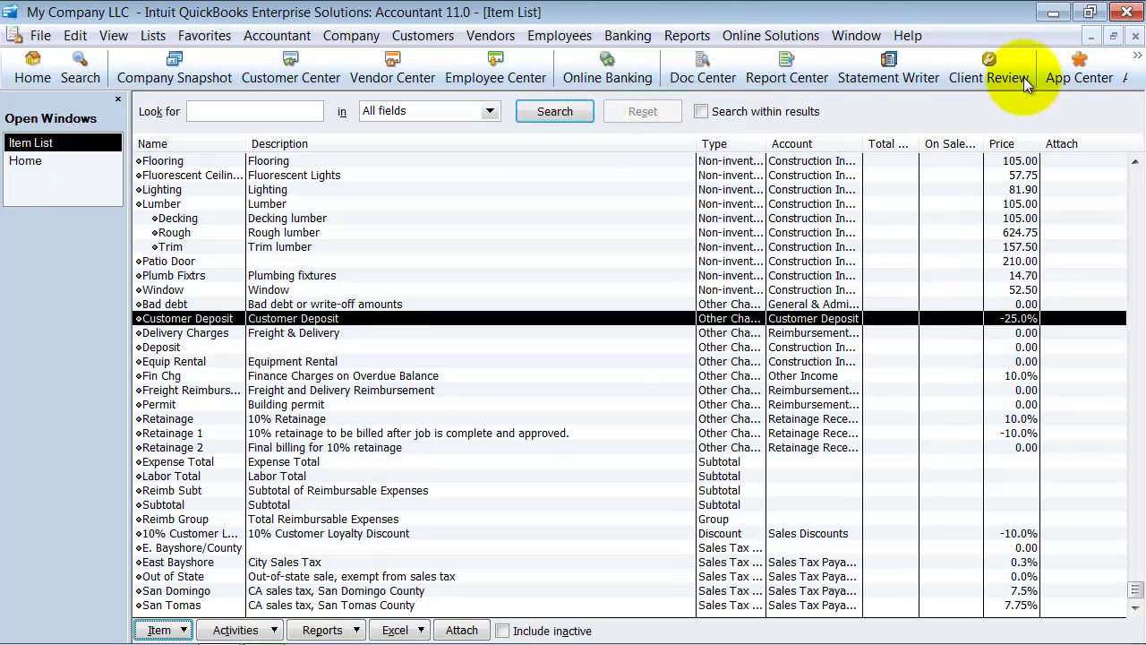
pyautogui.click(1135, 35)
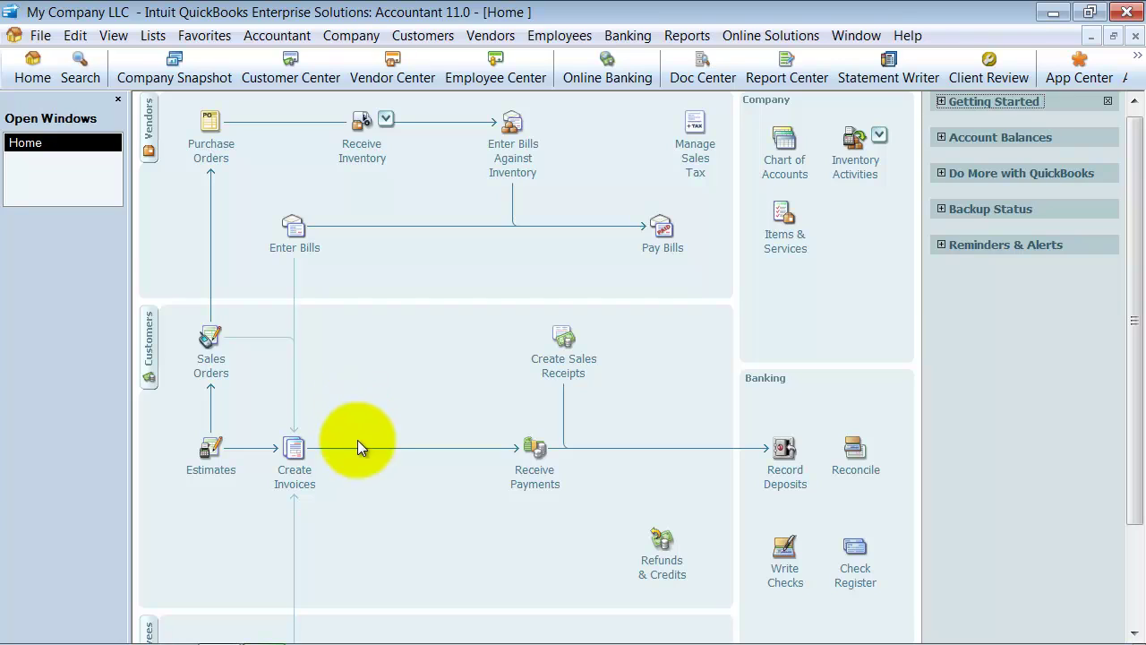
pyautogui.click(206, 475)
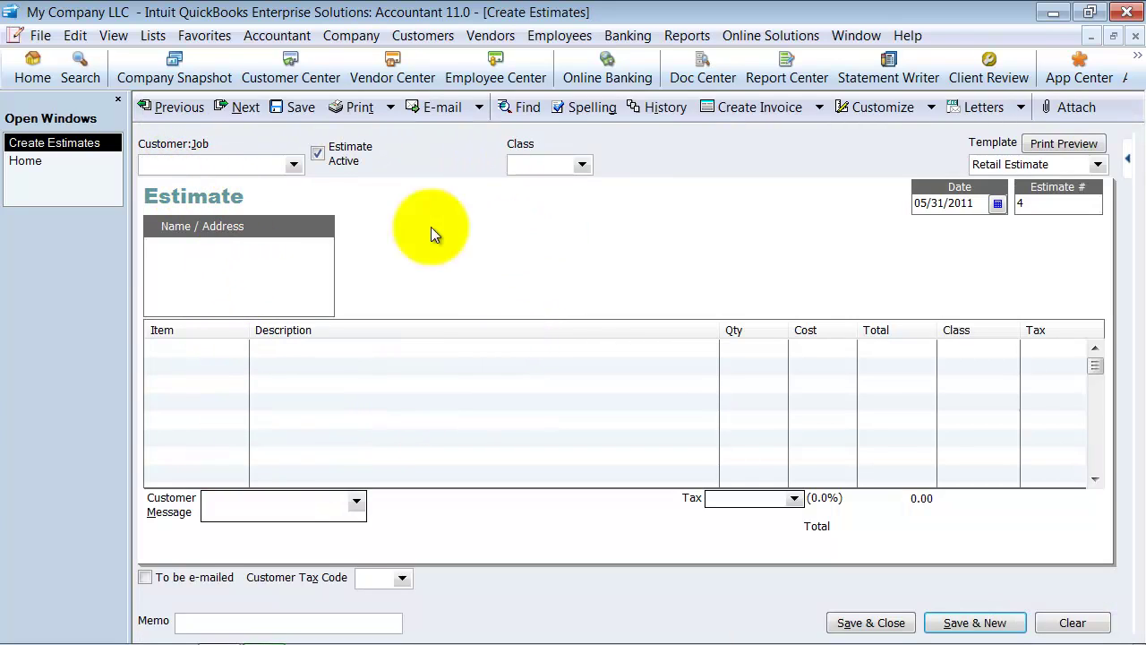
# Step: Choose the customer for estimate 4 and add a Subs:Drywall line with quantity 10
pyautogui.click(293, 167)
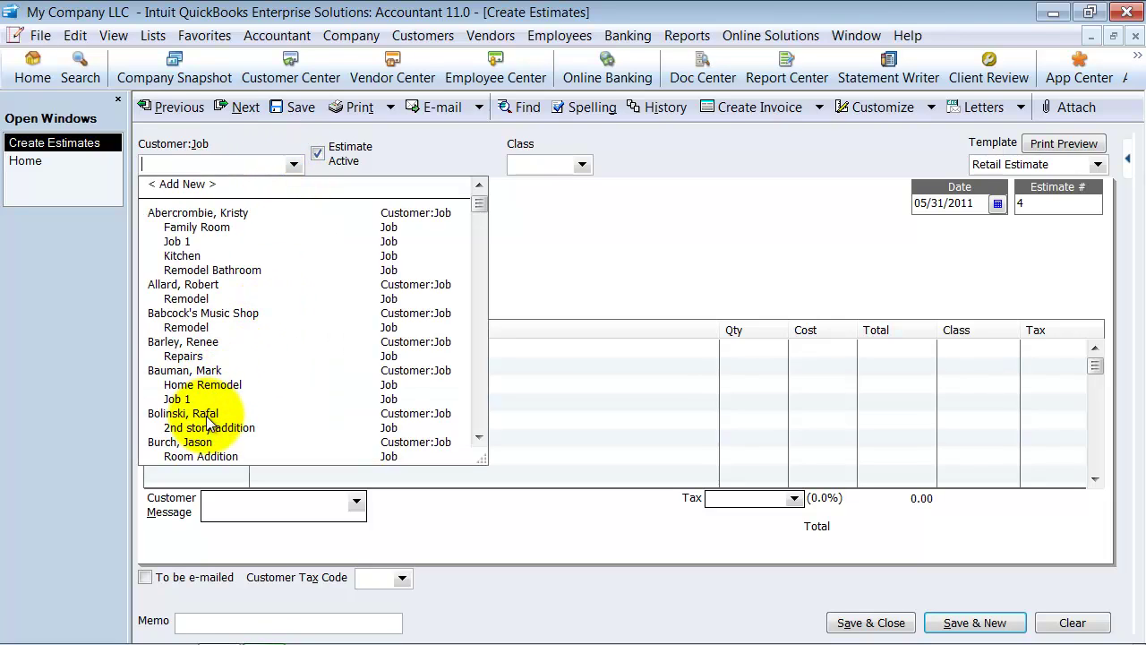
pyautogui.click(199, 447)
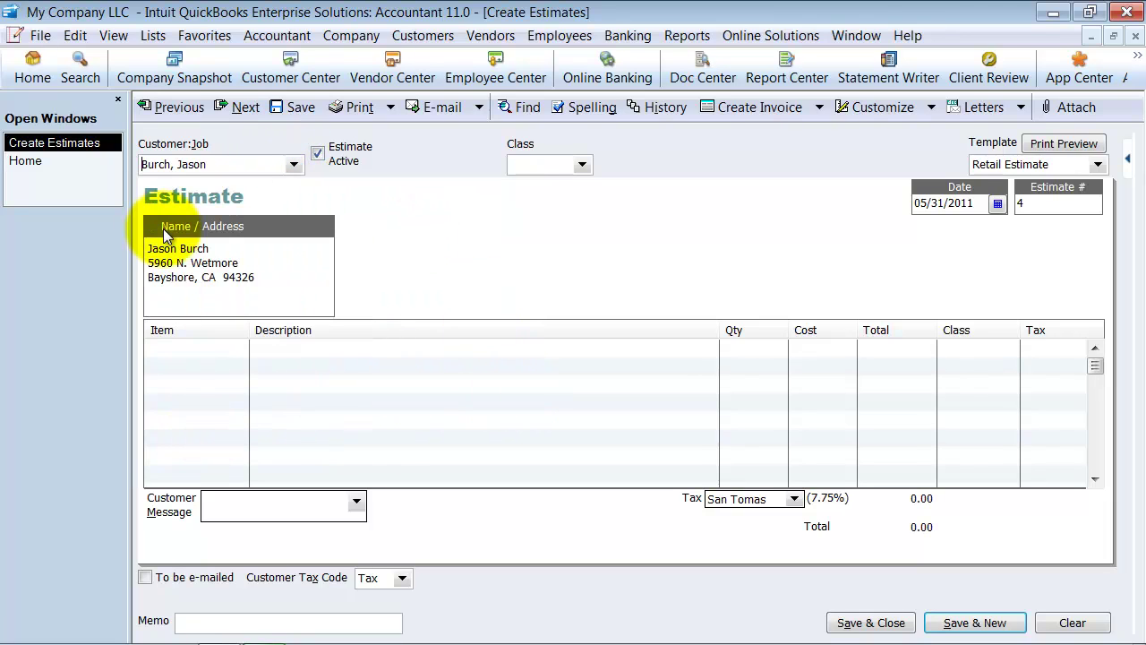
pyautogui.click(240, 348)
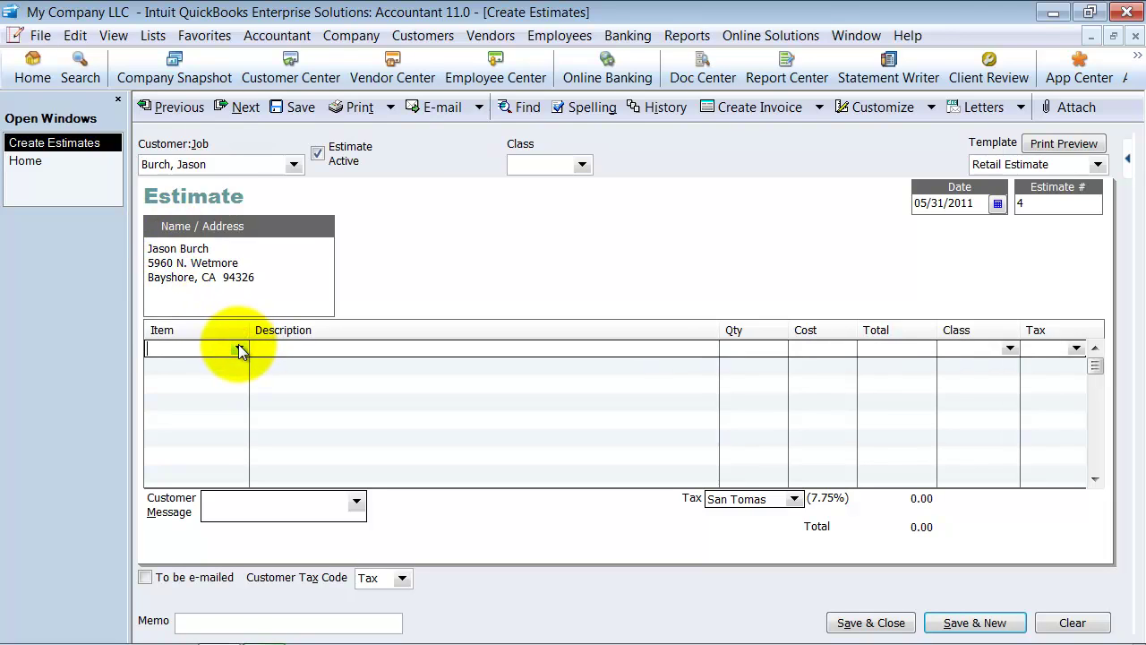
pyautogui.click(239, 347)
pyautogui.click(206, 249)
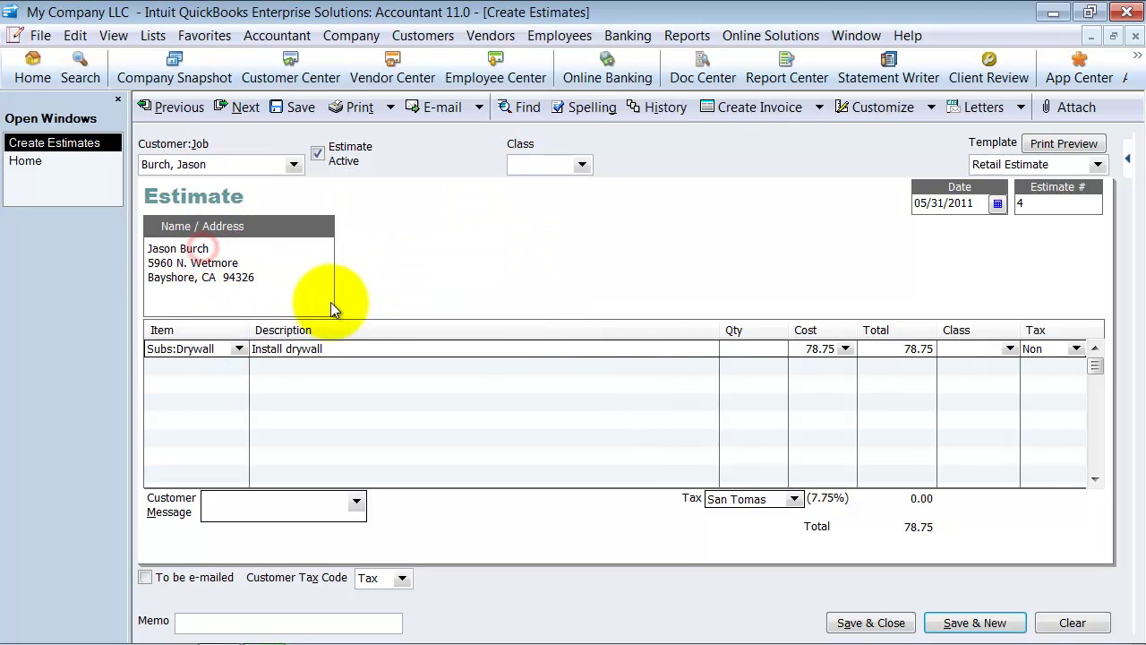
pyautogui.press('Tab')
pyautogui.press('Tab')
pyautogui.write('10')
pyautogui.press('Tab')
pyautogui.press('Tab')
pyautogui.click(1009, 348)
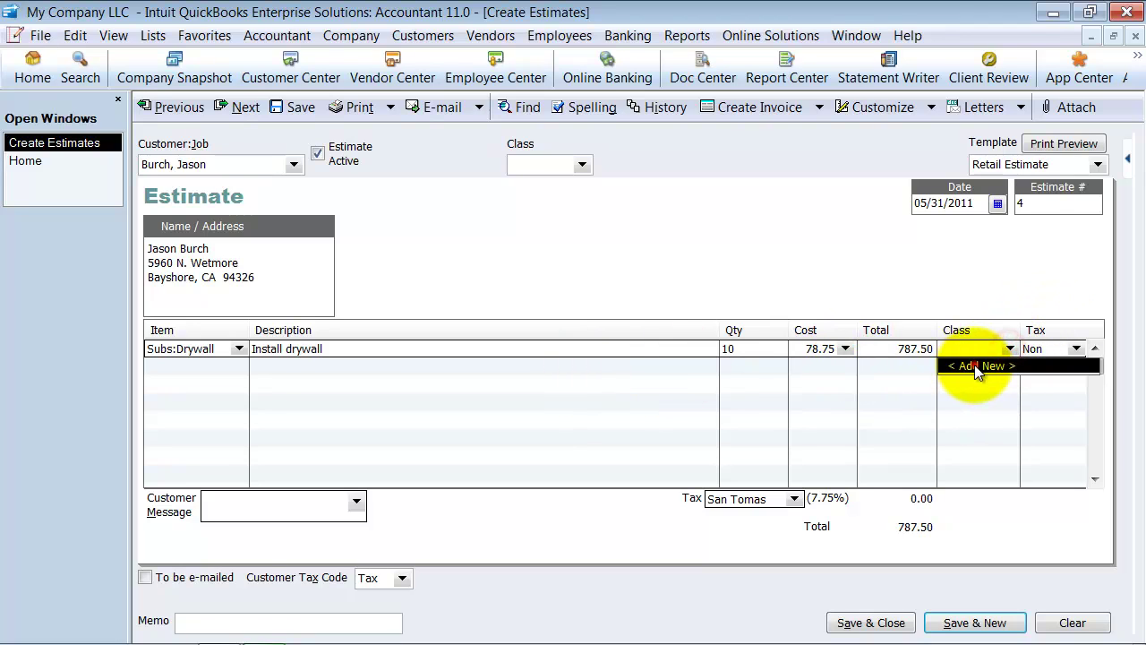
pyautogui.press('Tab')
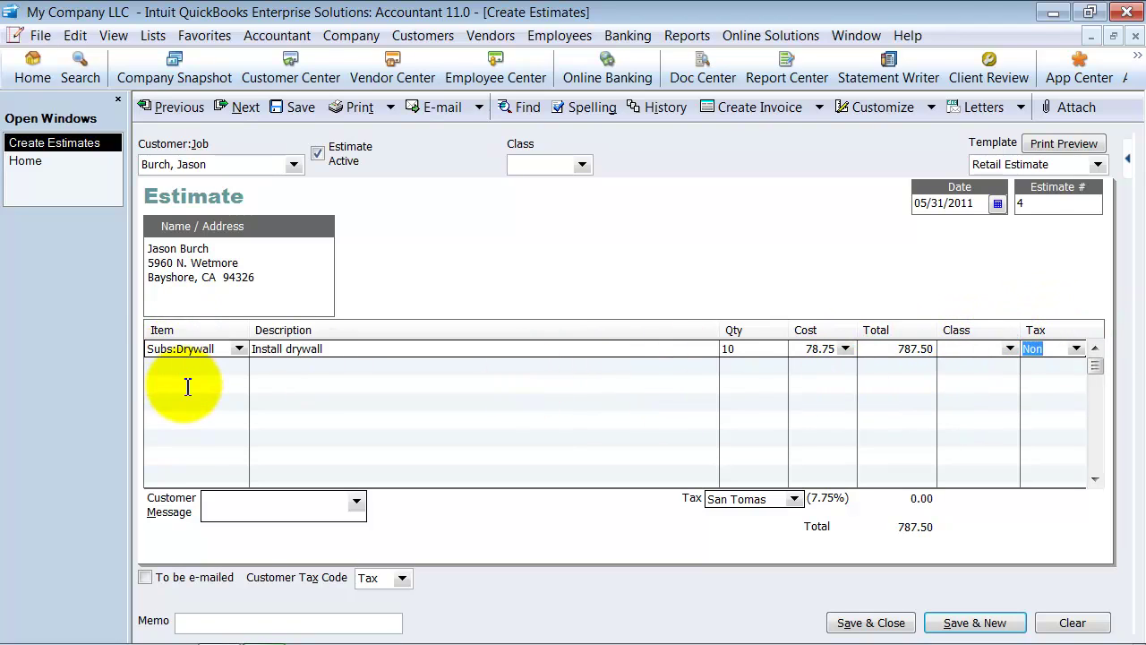
# Step: Add Subs:Plumbing with quantity 12 and Subs:Painting with quantity 5
pyautogui.click(179, 369)
pyautogui.click(238, 366)
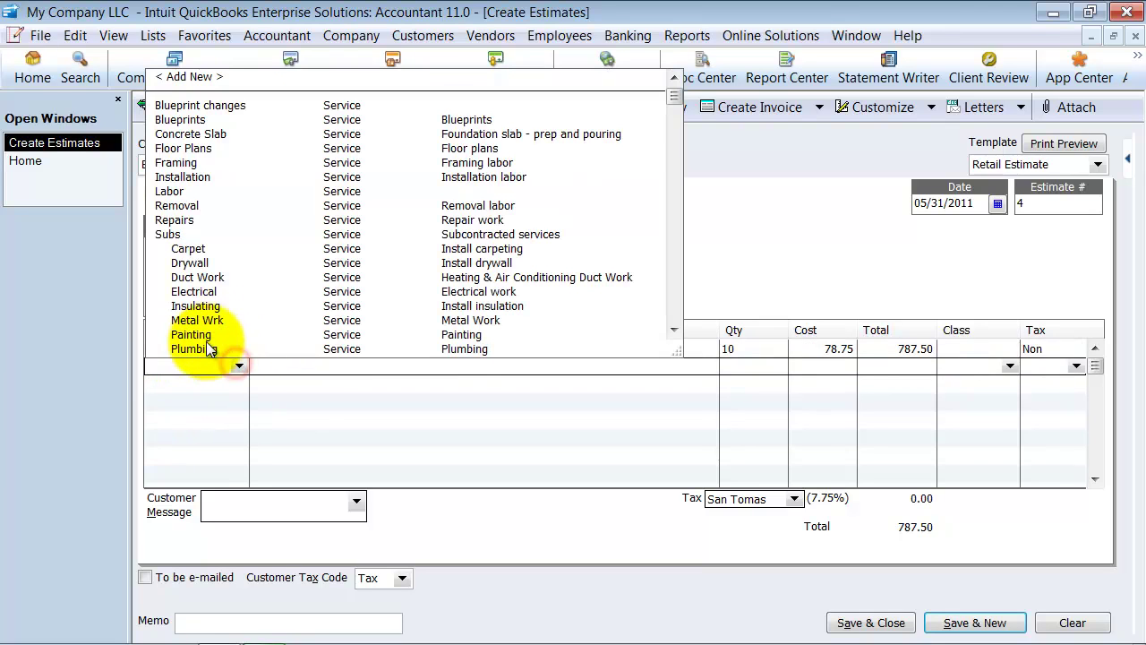
pyautogui.click(215, 349)
pyautogui.write('12')
pyautogui.press('Tab')
pyautogui.press('Tab')
pyautogui.press('Tab')
pyautogui.press('Tab')
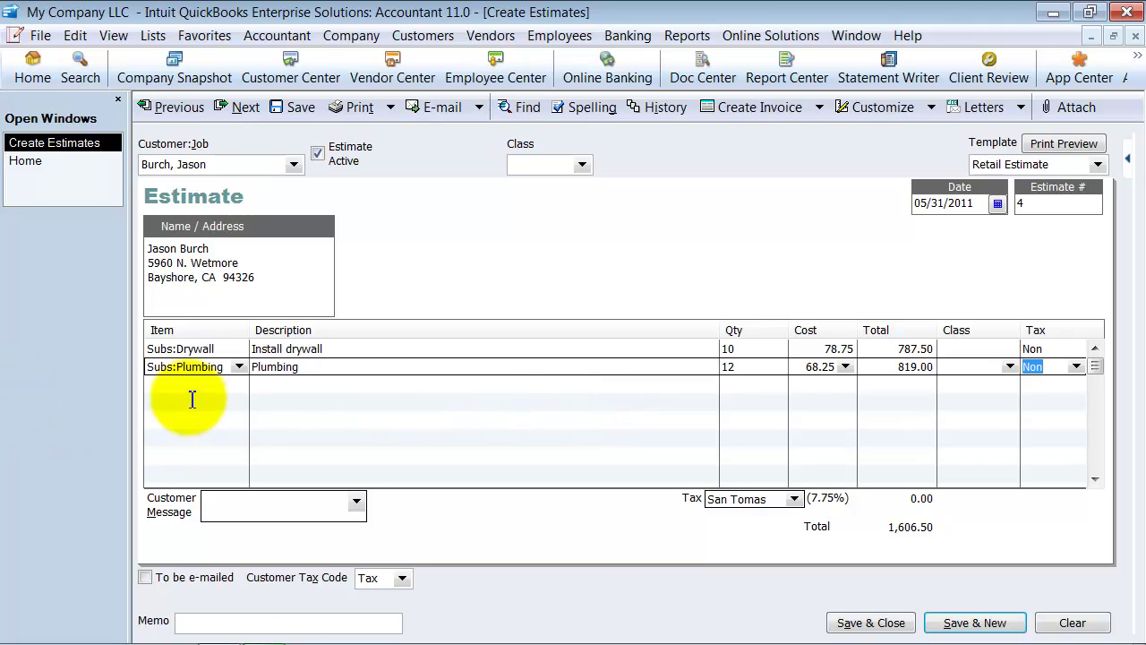
pyautogui.click(192, 385)
pyautogui.click(239, 384)
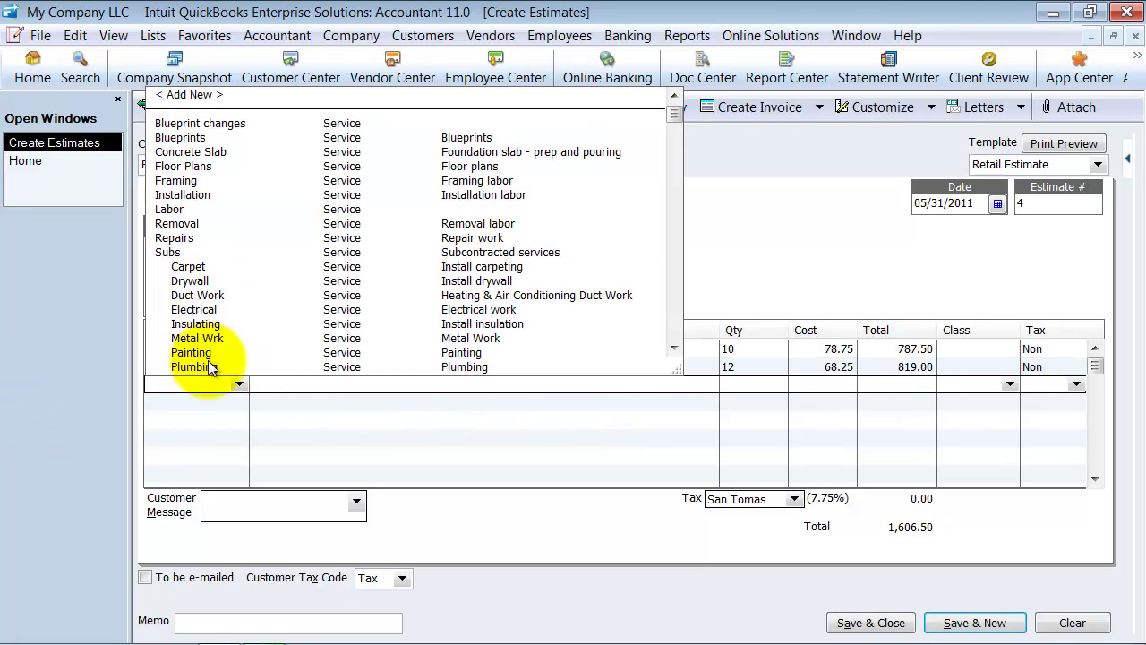
pyautogui.click(201, 352)
pyautogui.write('5')
pyautogui.press('Tab')
pyautogui.press('Tab')
pyautogui.press('Tab')
pyautogui.press('Tab')
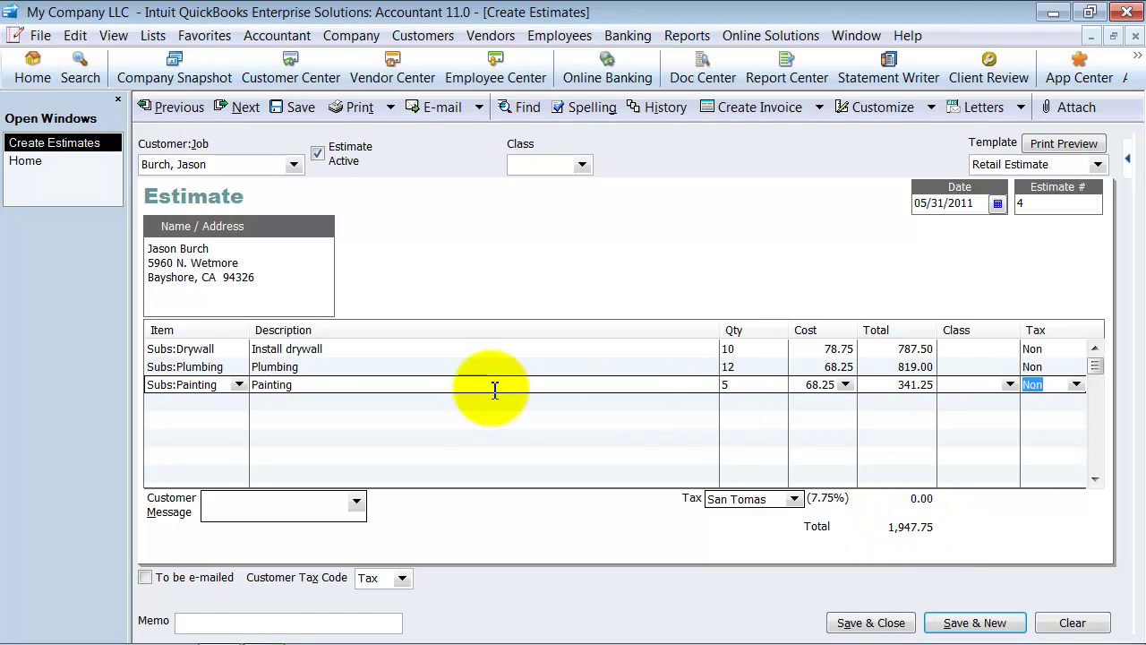
pyautogui.click(212, 402)
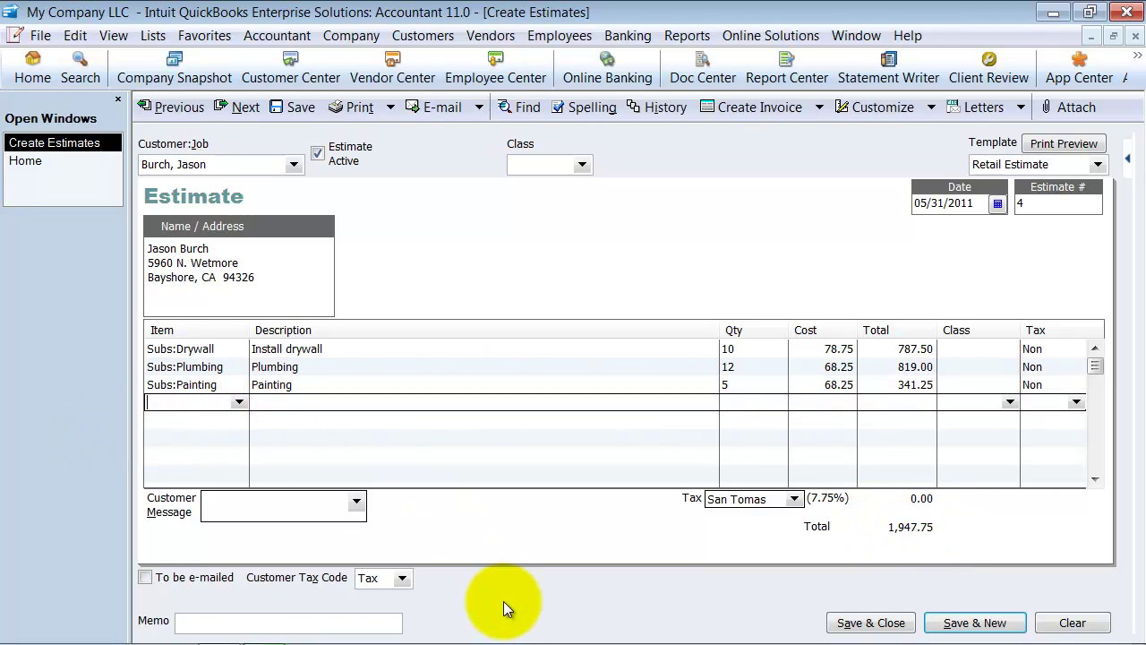
# Step: Add a Subtotal line (1,947.75) and a Customer Deposit line at -25.0% (-486.94)
pyautogui.write('Sub')
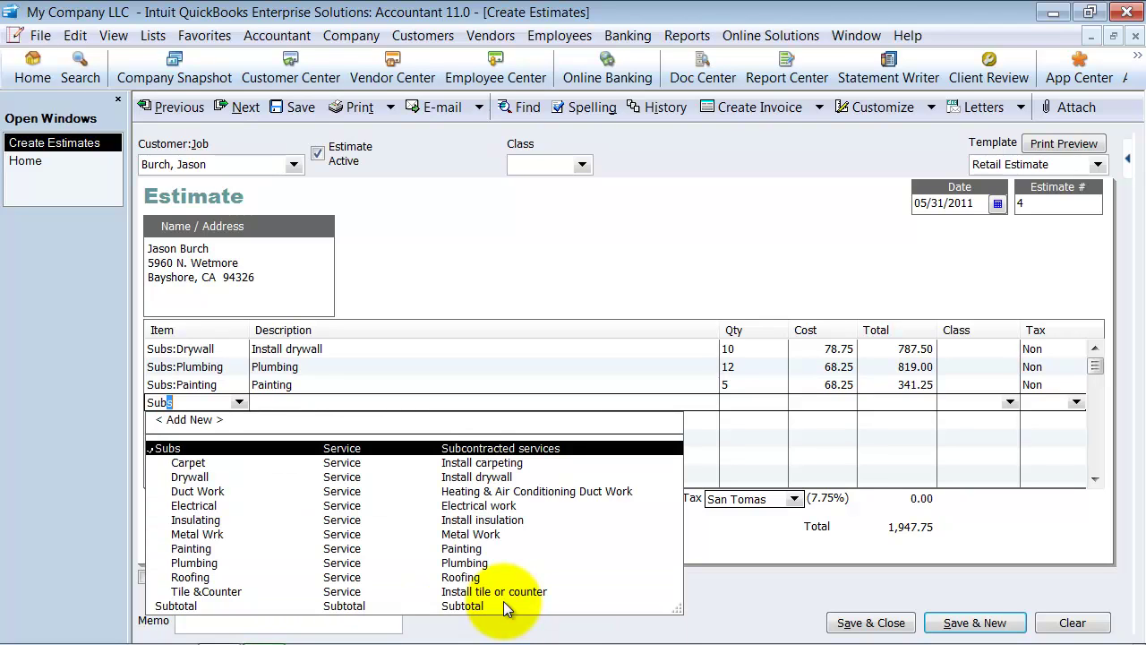
pyautogui.write('total')
pyautogui.press('Tab')
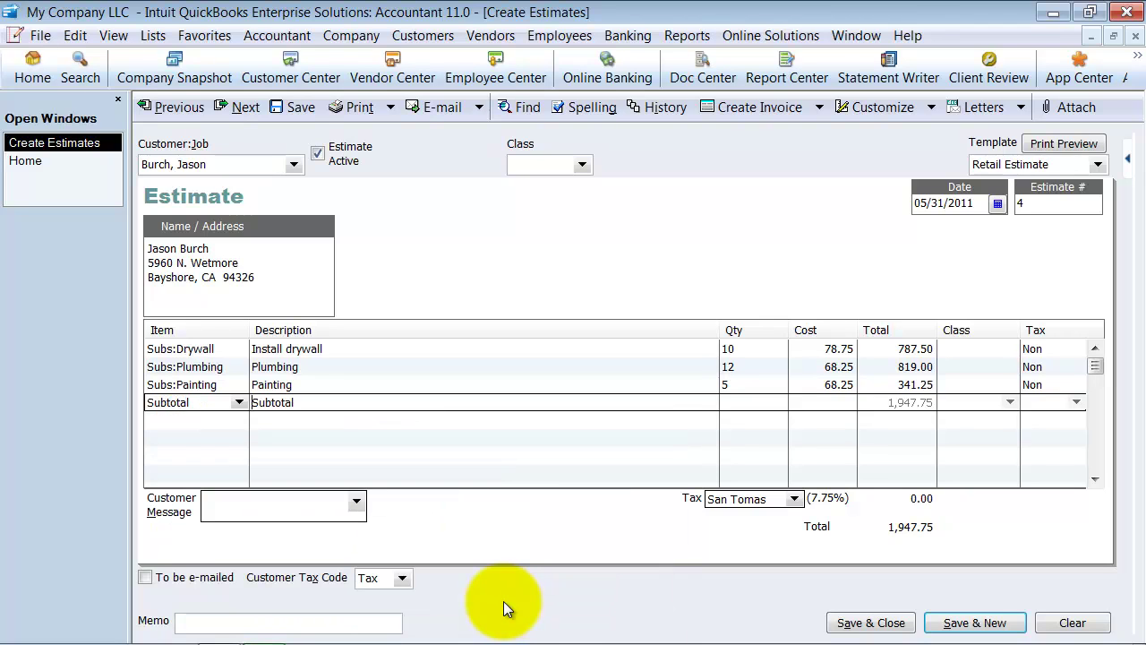
pyautogui.click(867, 404)
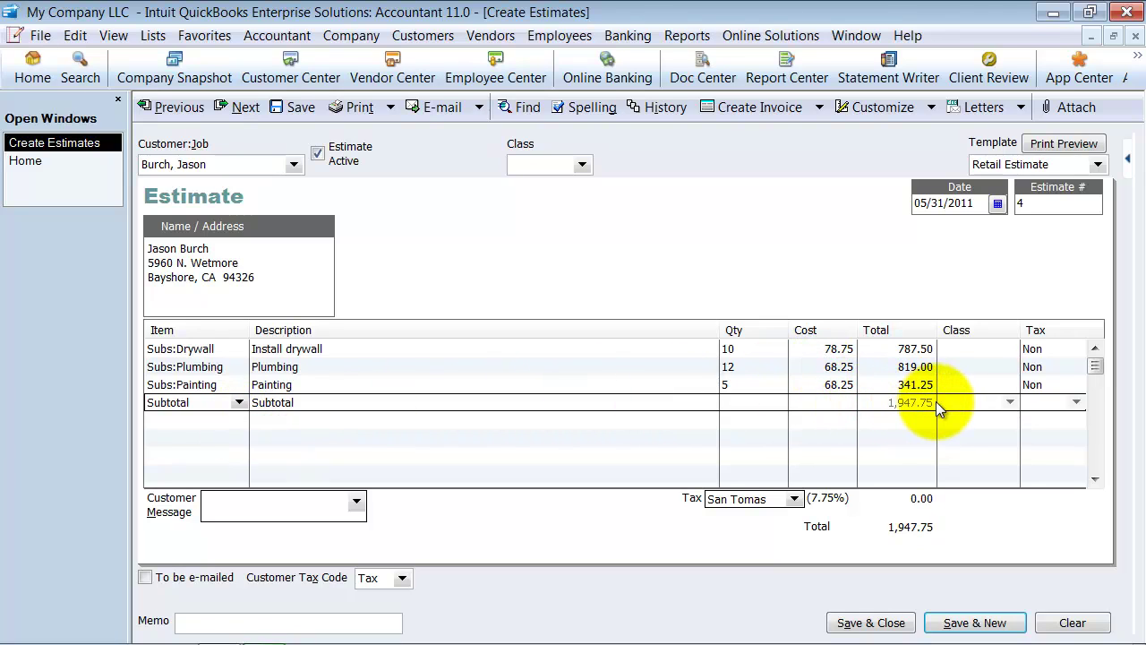
pyautogui.click(189, 418)
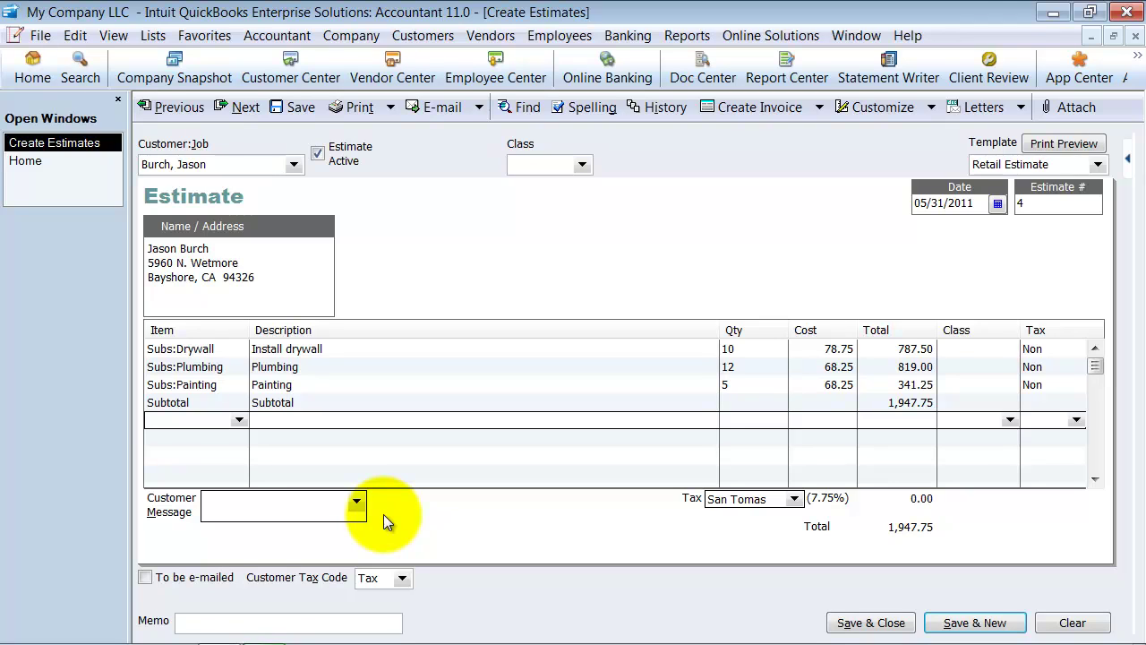
pyautogui.write('Customer Dep...')
pyautogui.press('Tab')
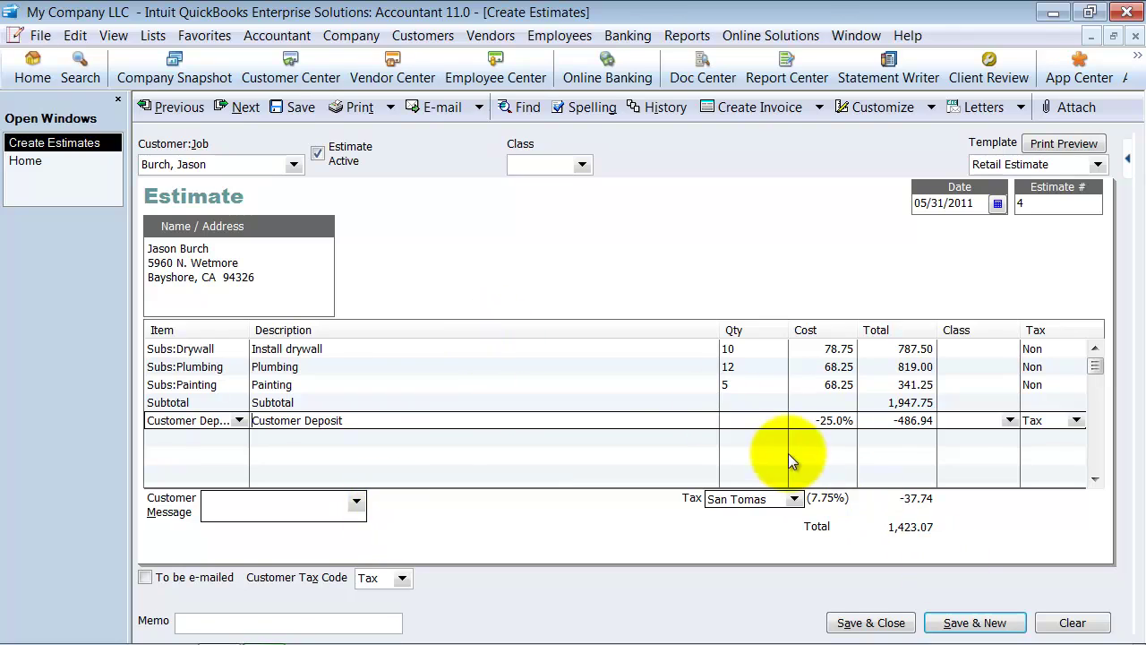
pyautogui.click(815, 421)
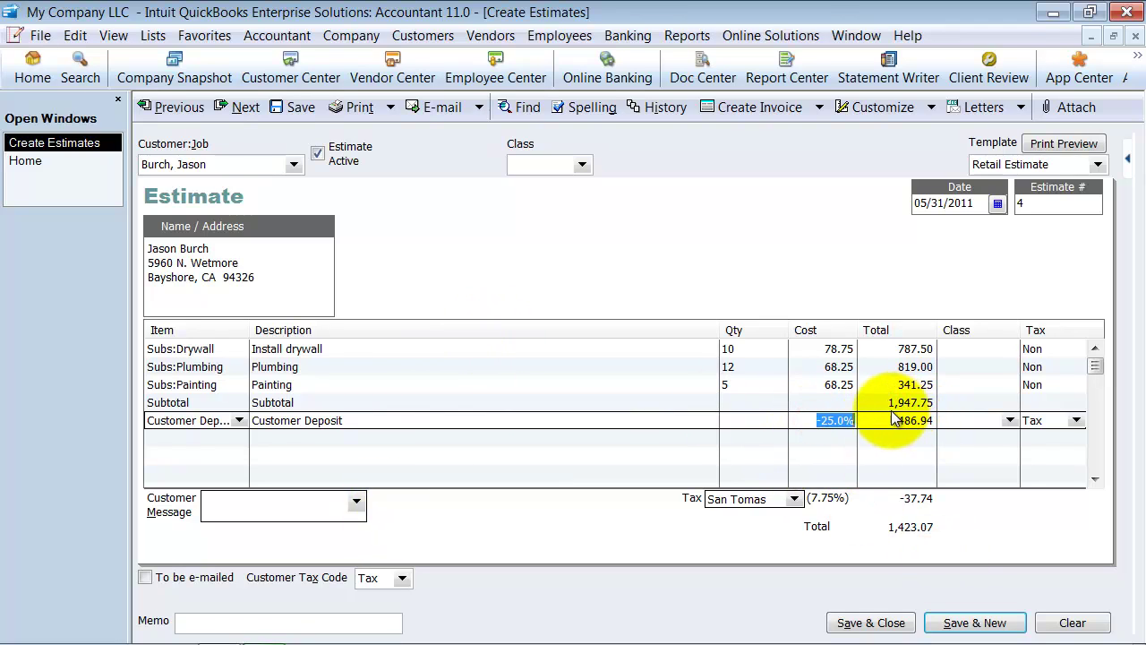
pyautogui.click(878, 417)
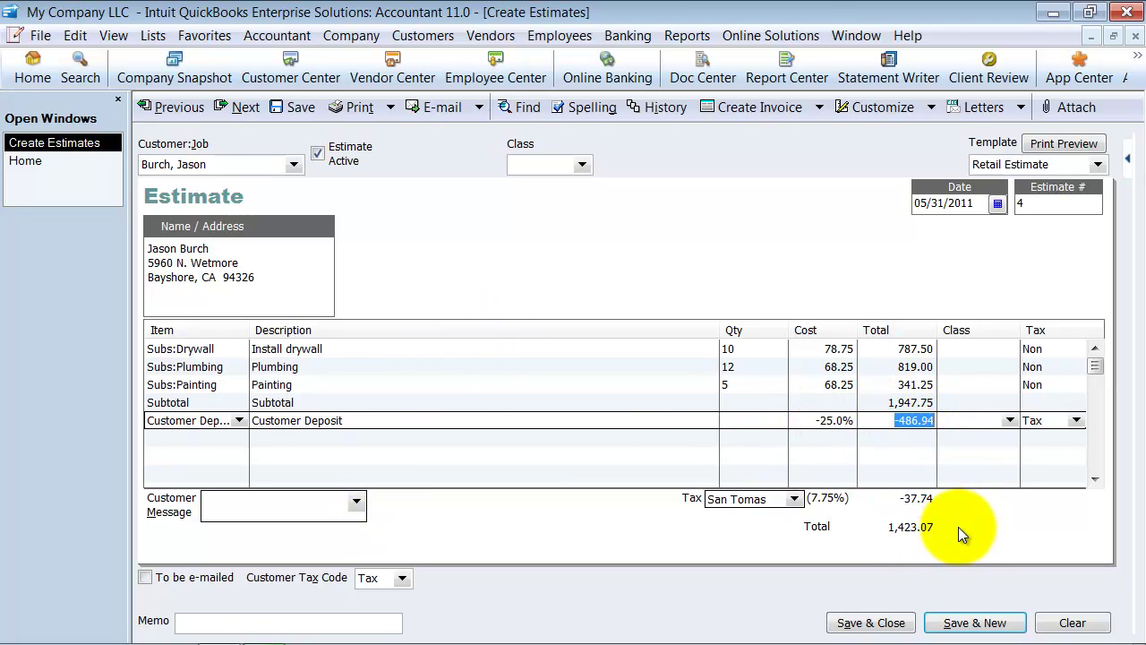
# Step: Insert a blank line above the Customer Deposit line
pyautogui.click(215, 421)
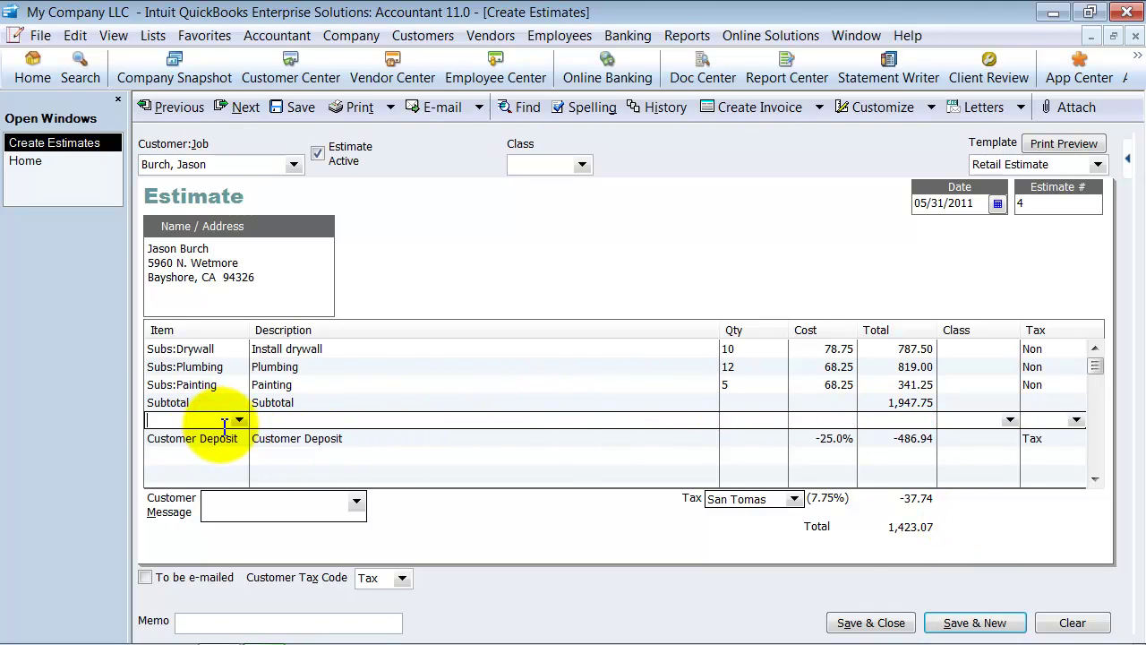
pyautogui.press('ctrl+Insert')
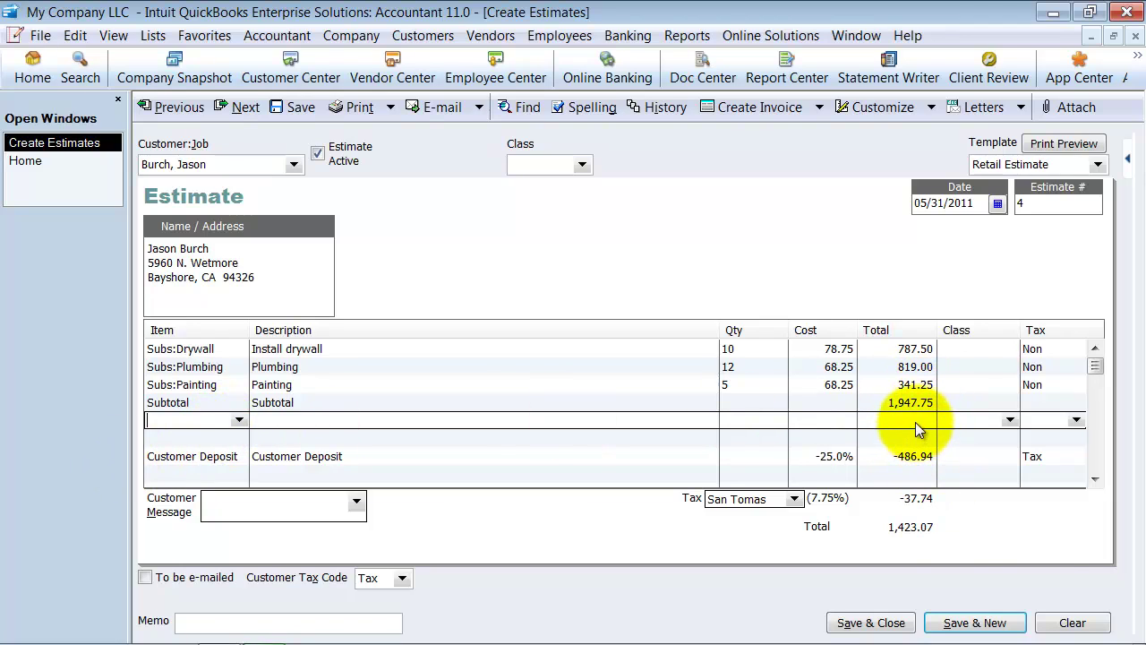
pyautogui.rightClick(917, 419)
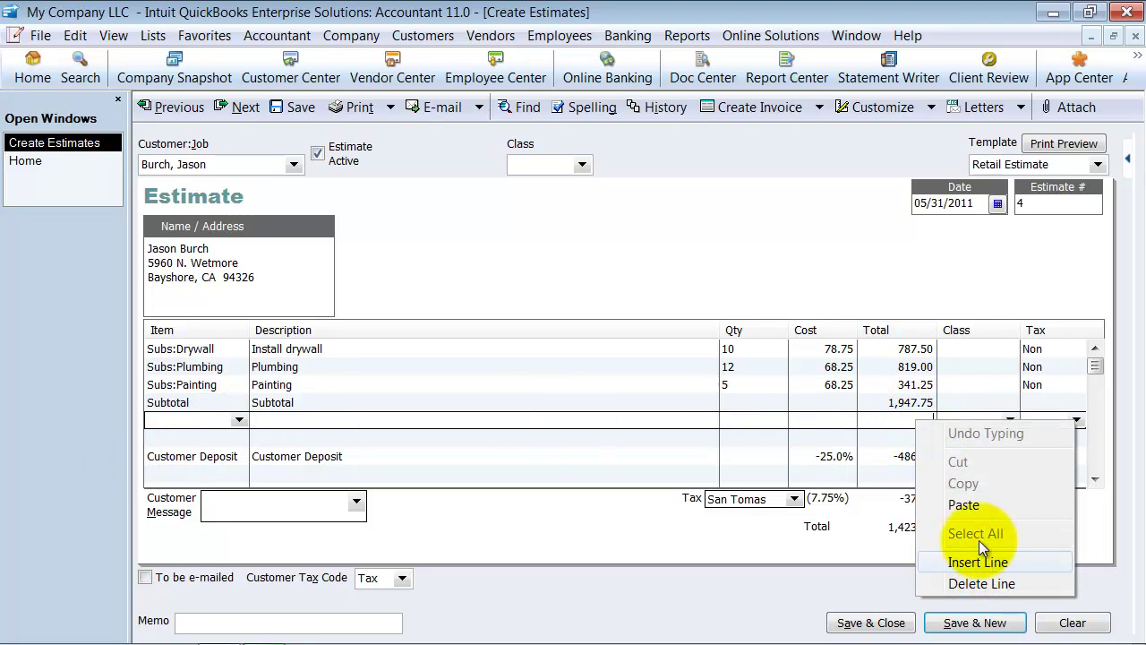
pyautogui.click(840, 421)
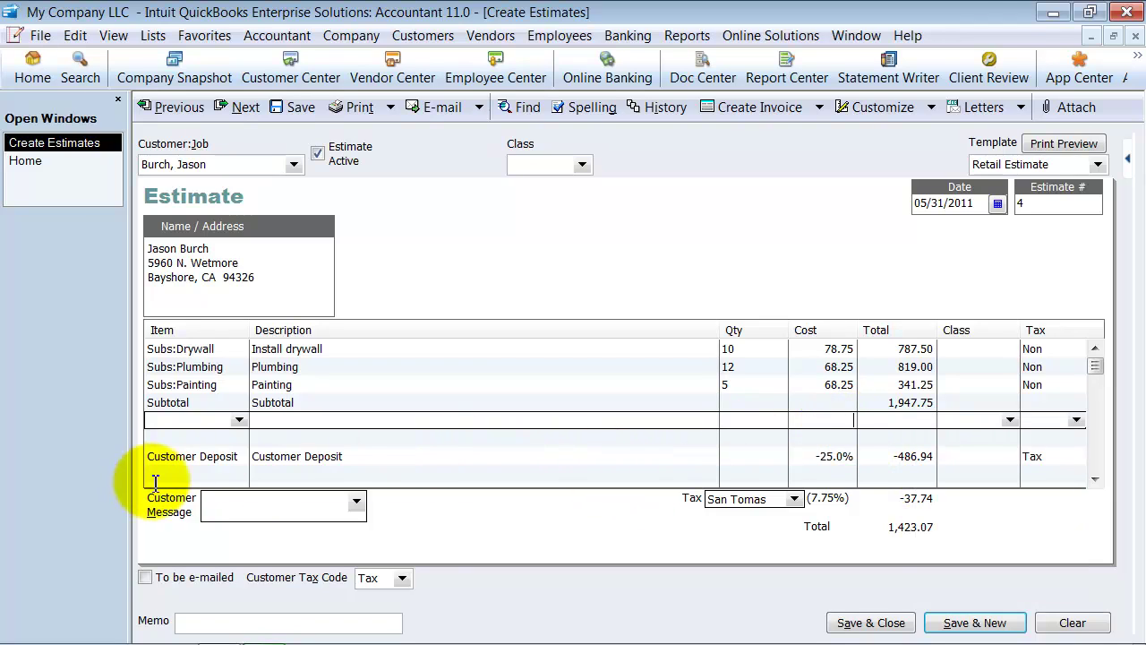
# Step: Make the Customer Deposit line non-taxable, bringing the total to 1,460.81
pyautogui.click(910, 458)
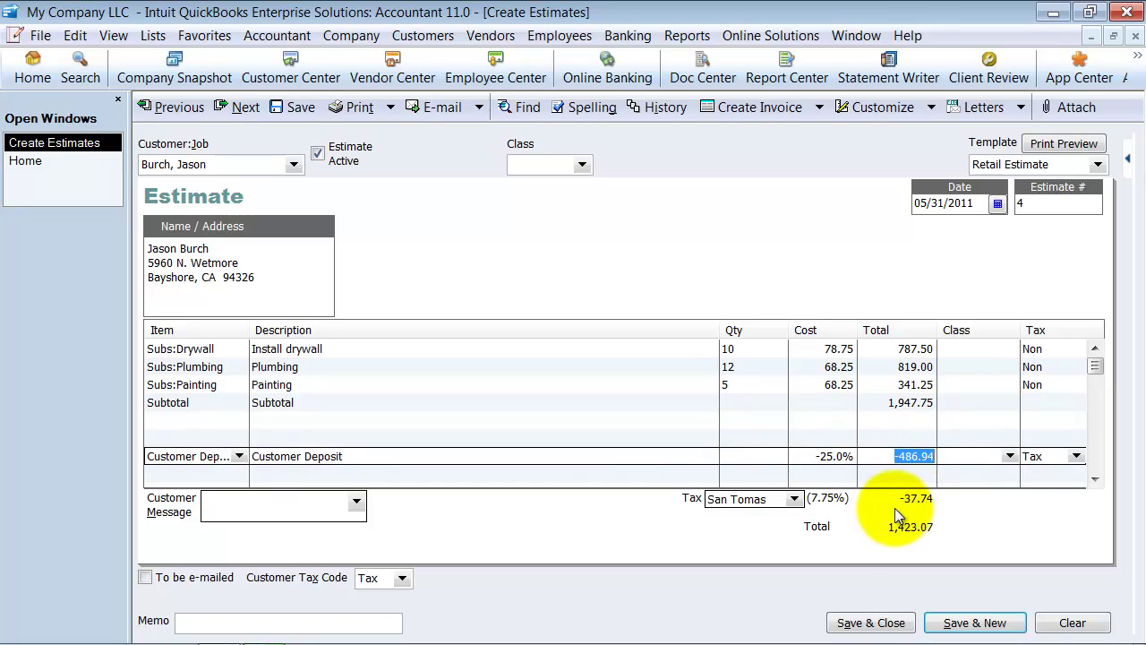
pyautogui.click(1079, 456)
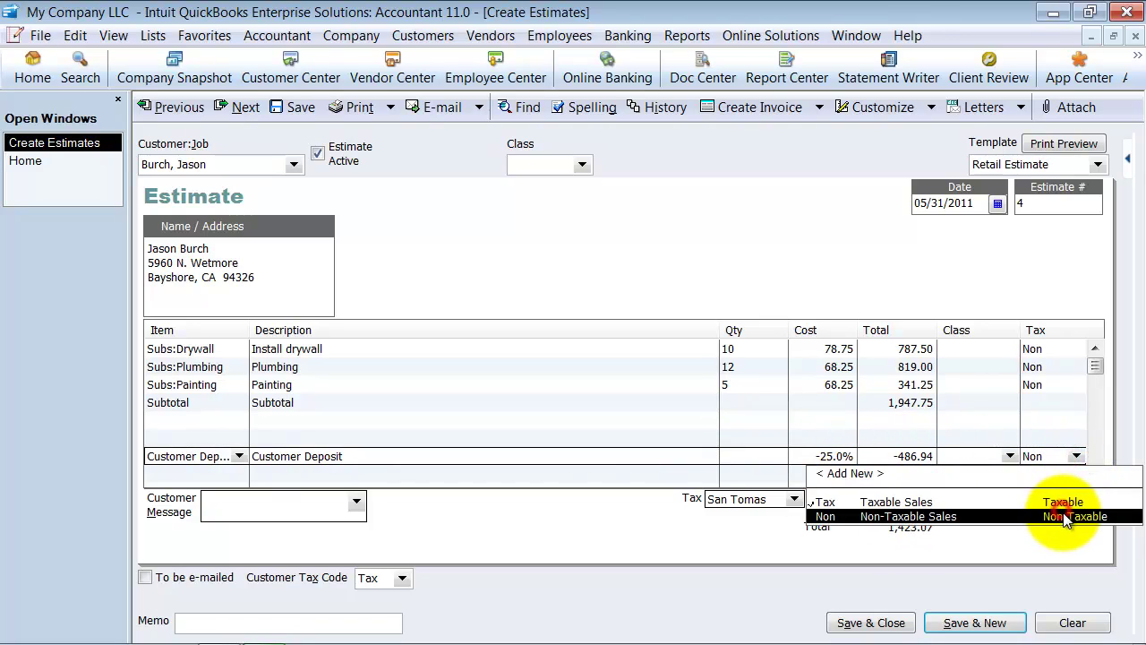
pyautogui.click(1056, 514)
pyautogui.click(900, 456)
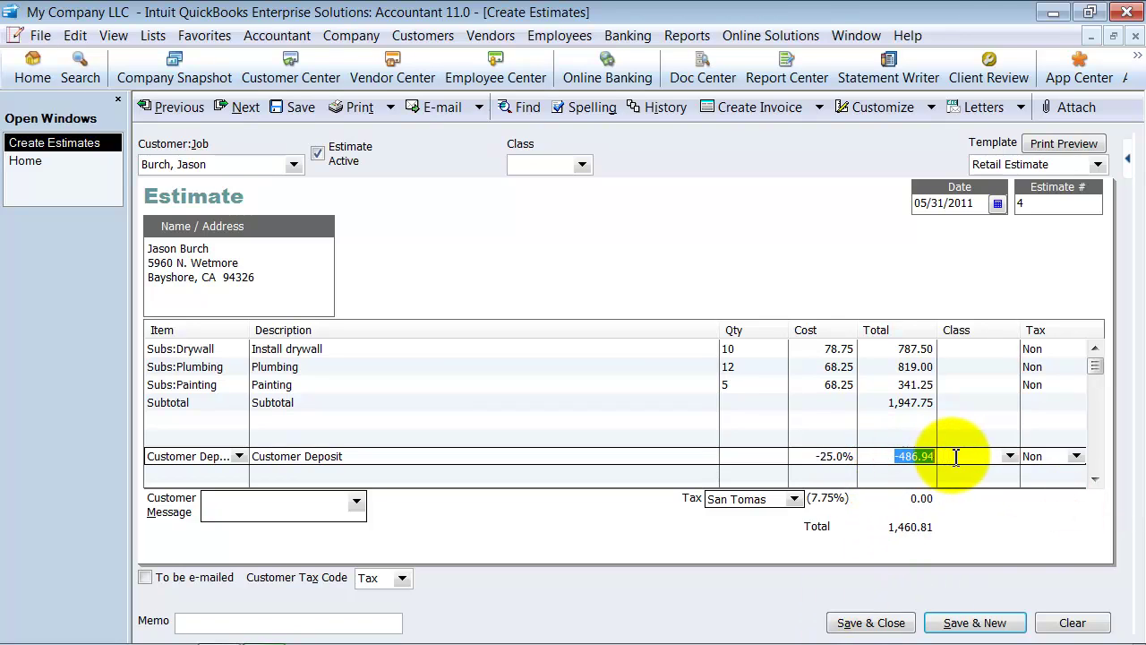
pyautogui.click(894, 349)
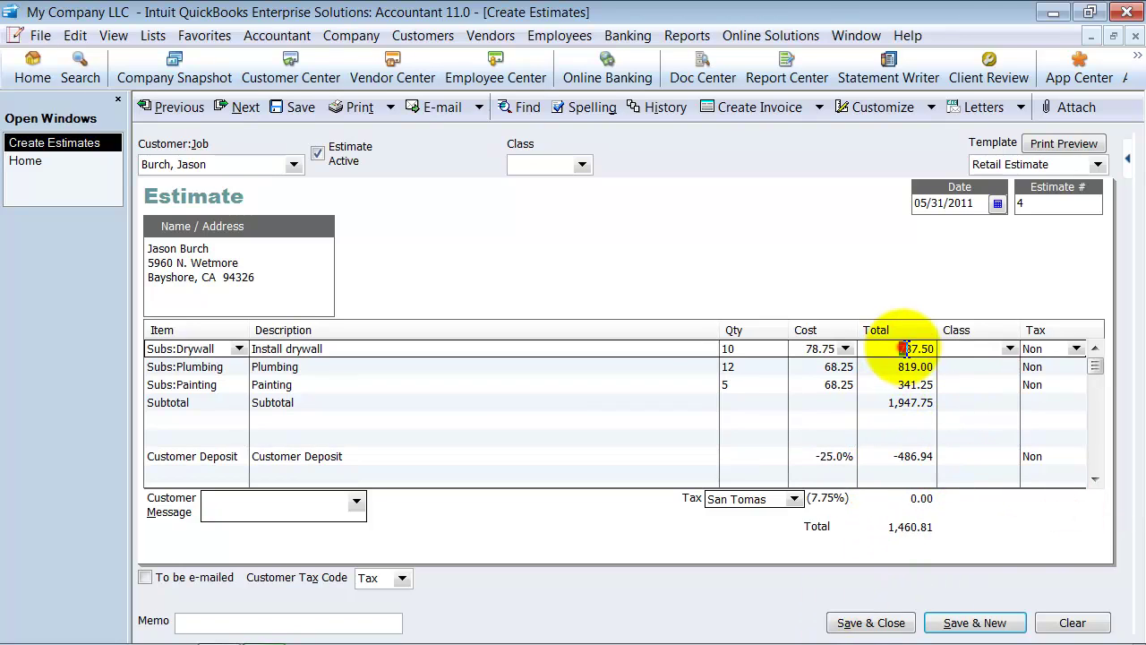
pyautogui.click(886, 403)
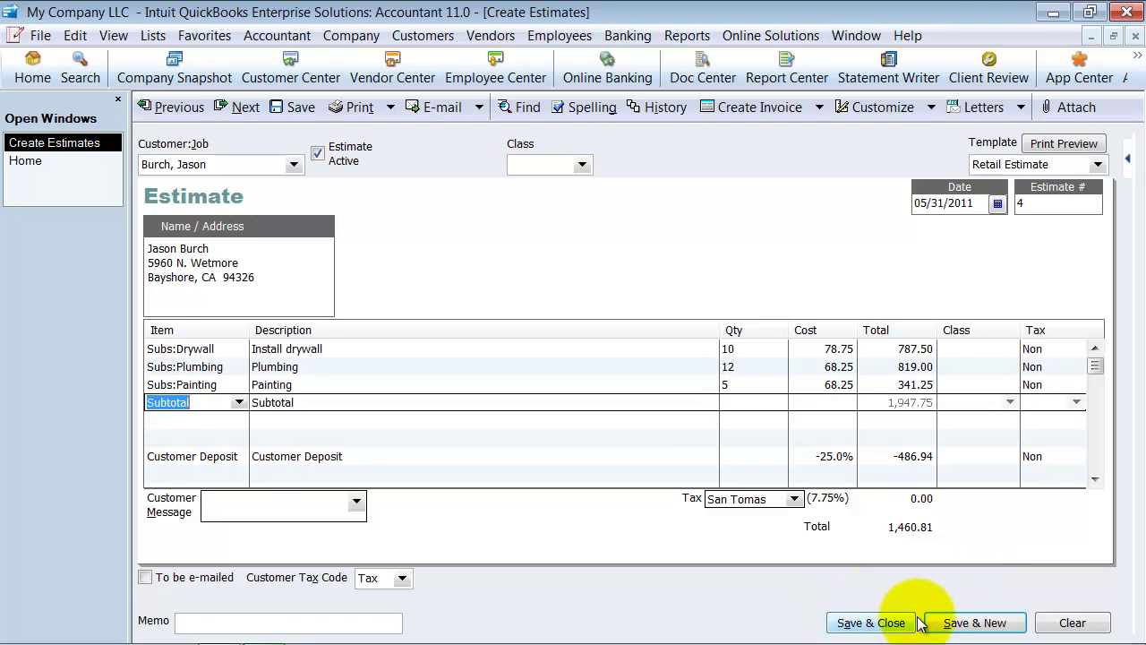
# Step: Save estimate 4, reopen it to verify the -486.94 deposit, then return Home
pyautogui.click(881, 619)
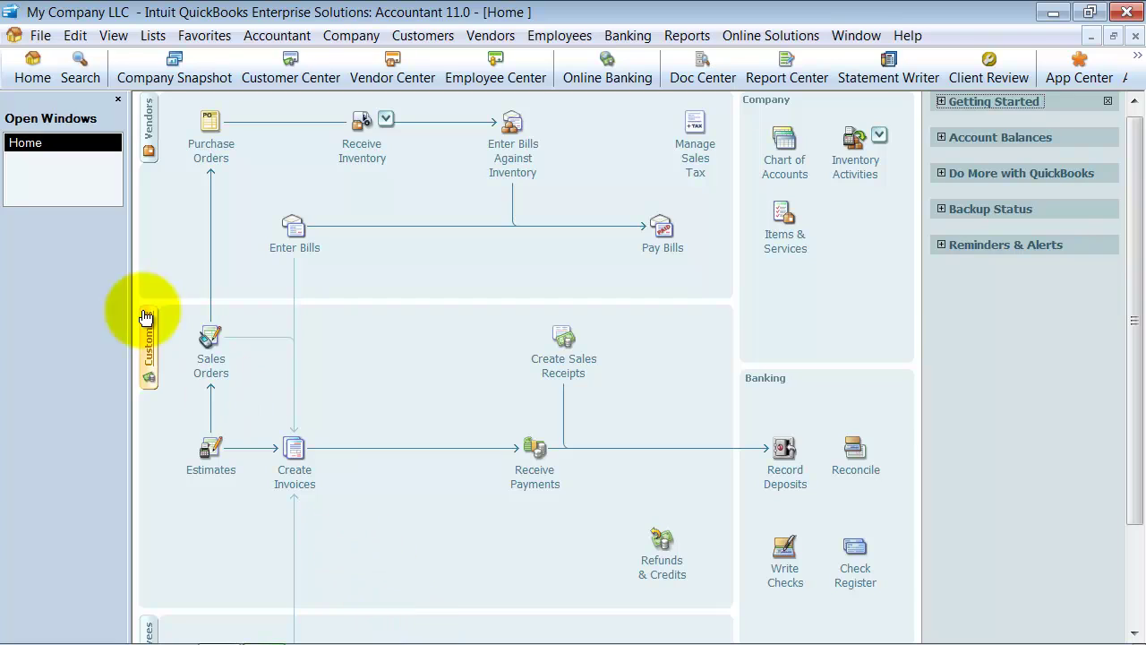
pyautogui.click(224, 464)
pyautogui.click(176, 105)
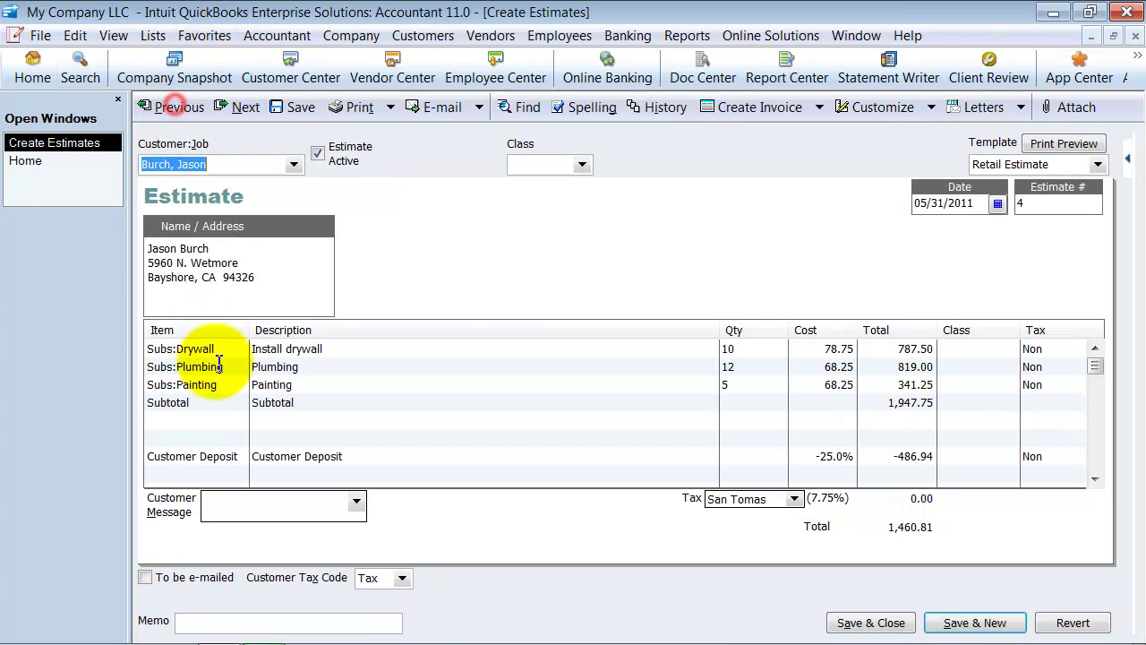
pyautogui.click(899, 455)
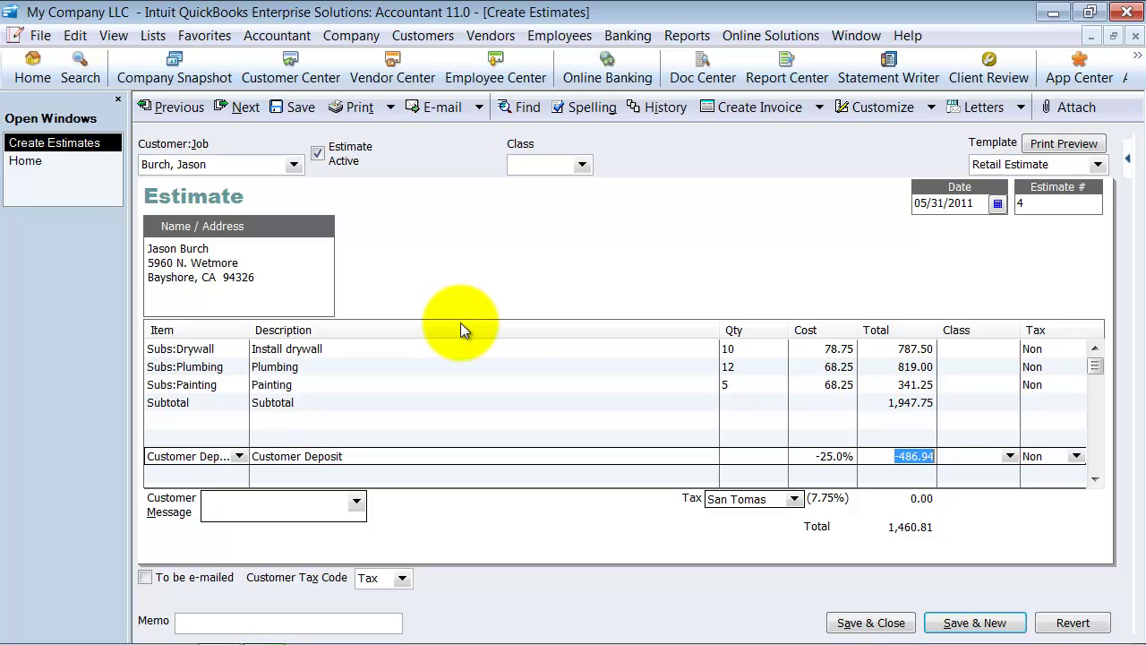
pyautogui.click(77, 169)
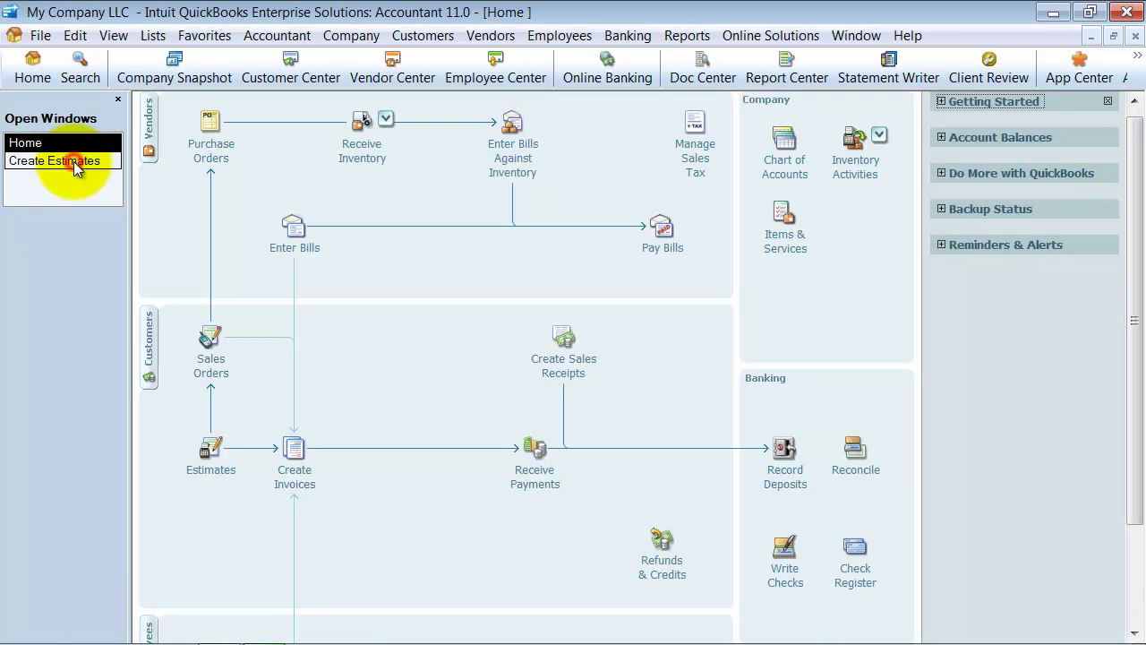
# Step: Start a sales receipt for the customer with a Customer Deposit line of 486.94
pyautogui.click(576, 369)
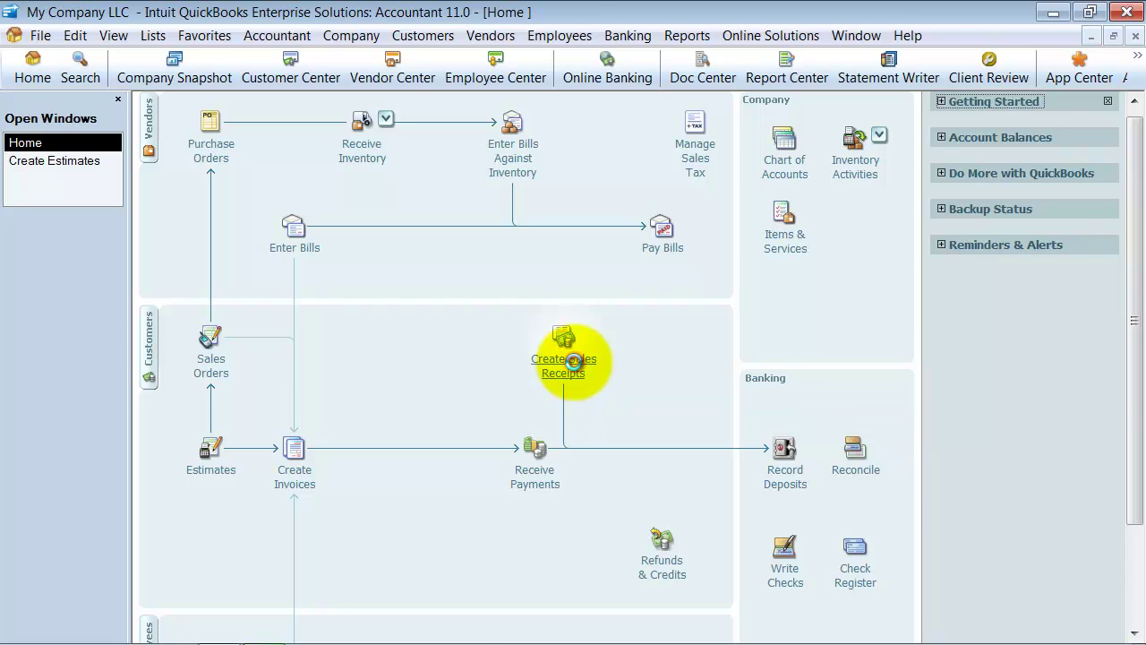
pyautogui.write('Burch, Jason')
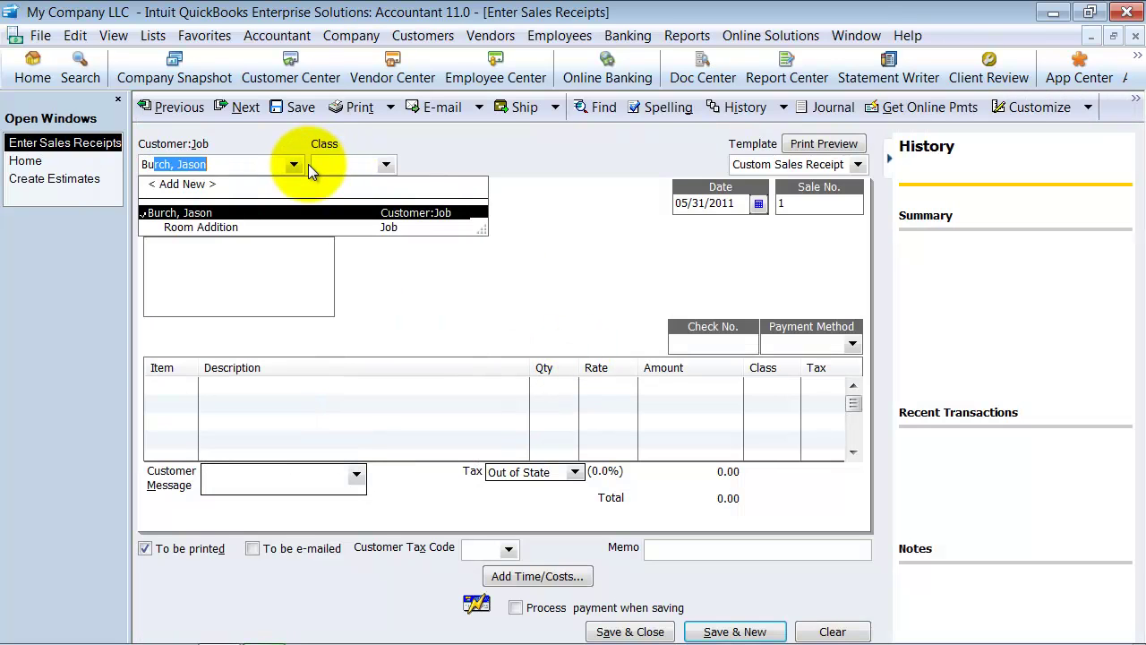
pyautogui.press('Tab')
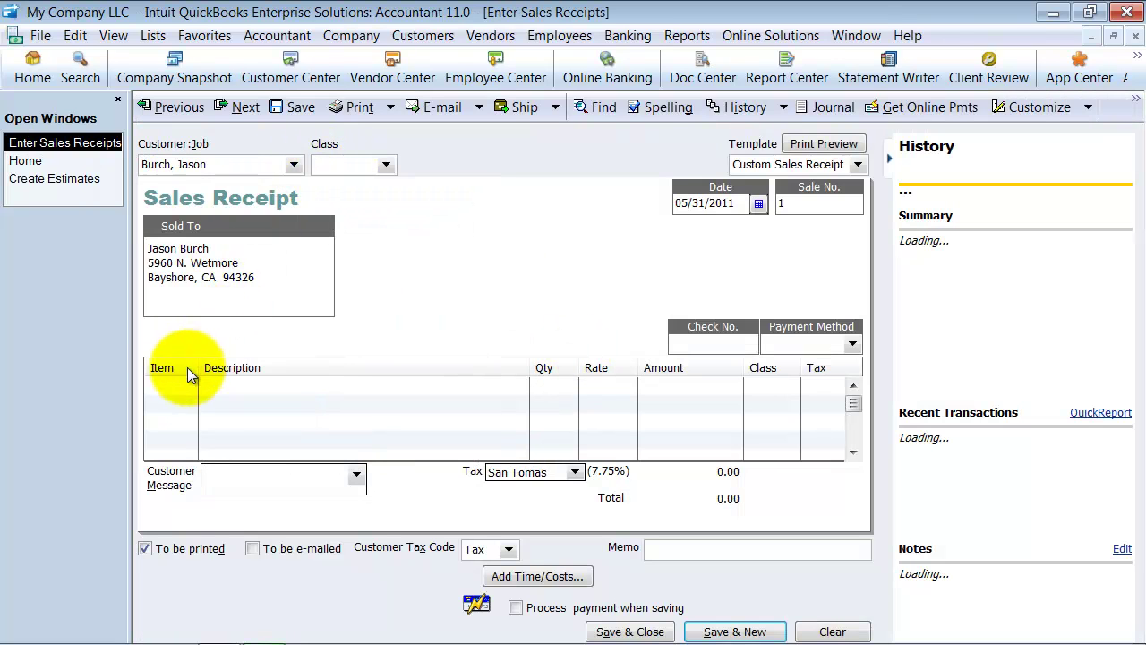
pyautogui.click(184, 386)
pyautogui.write('C')
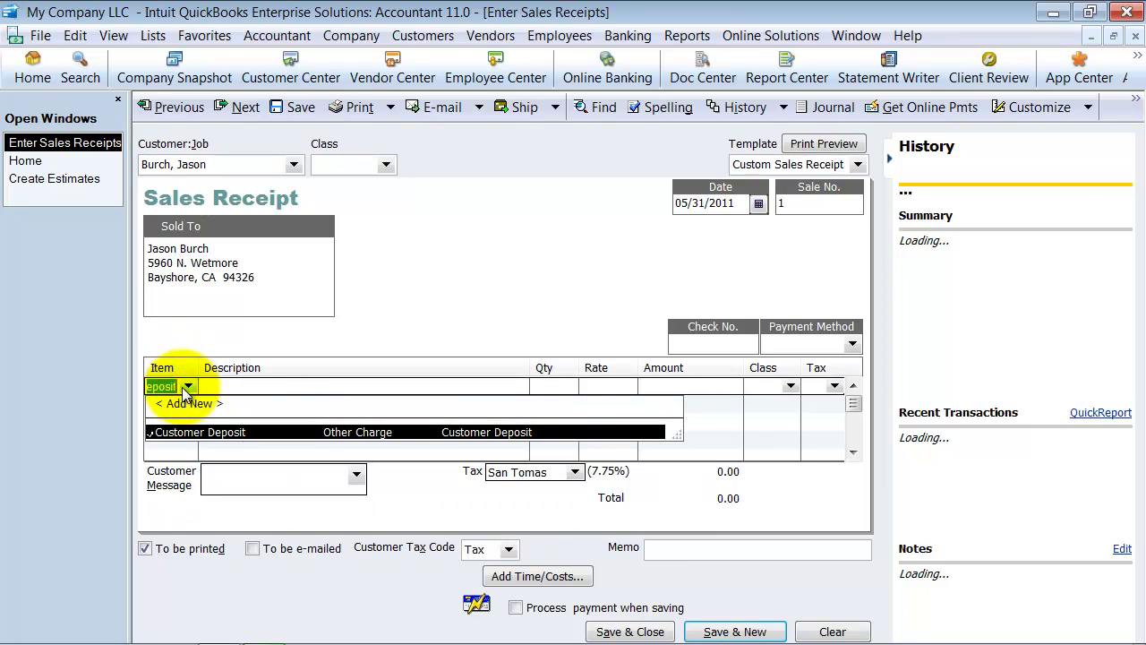
pyautogui.press('Tab')
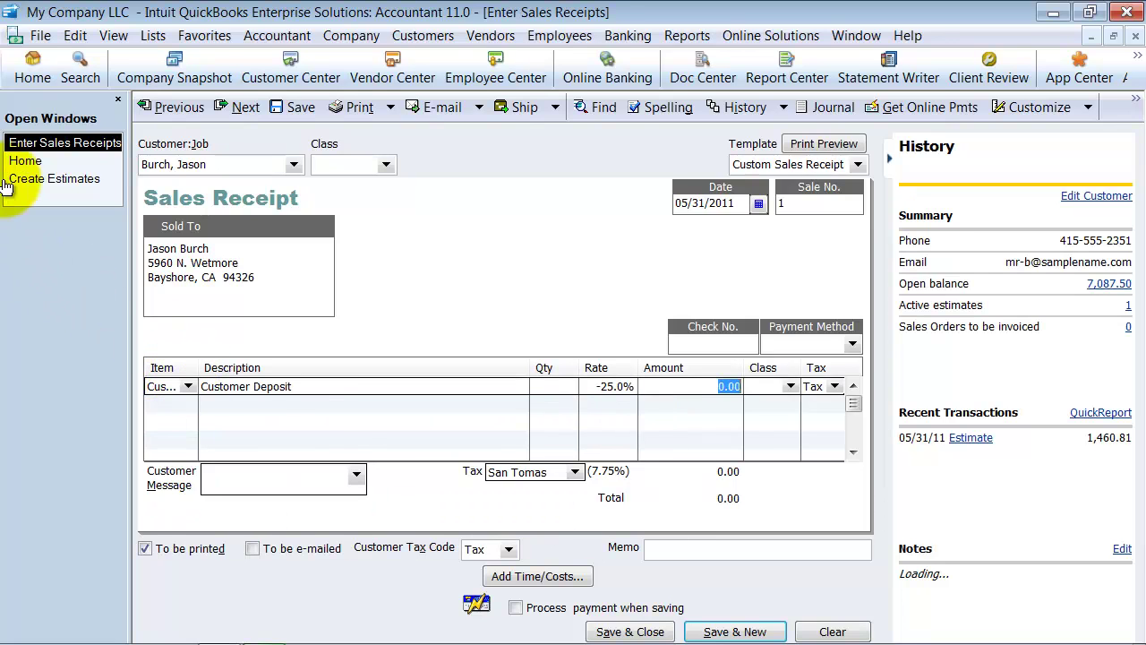
pyautogui.click(27, 178)
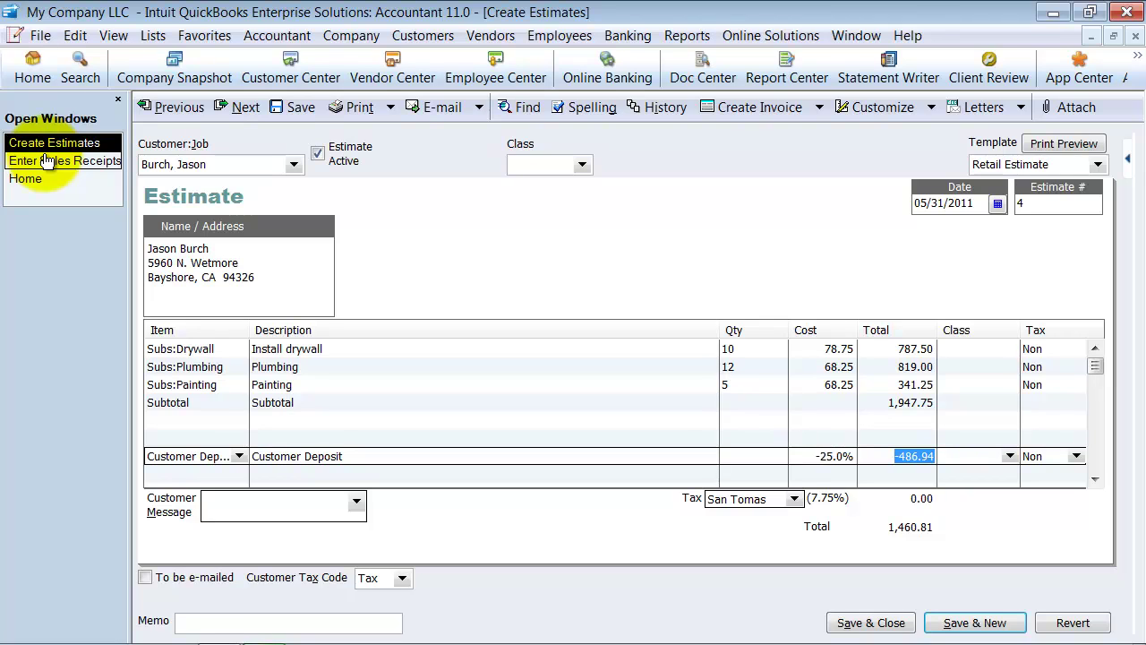
pyautogui.click(47, 161)
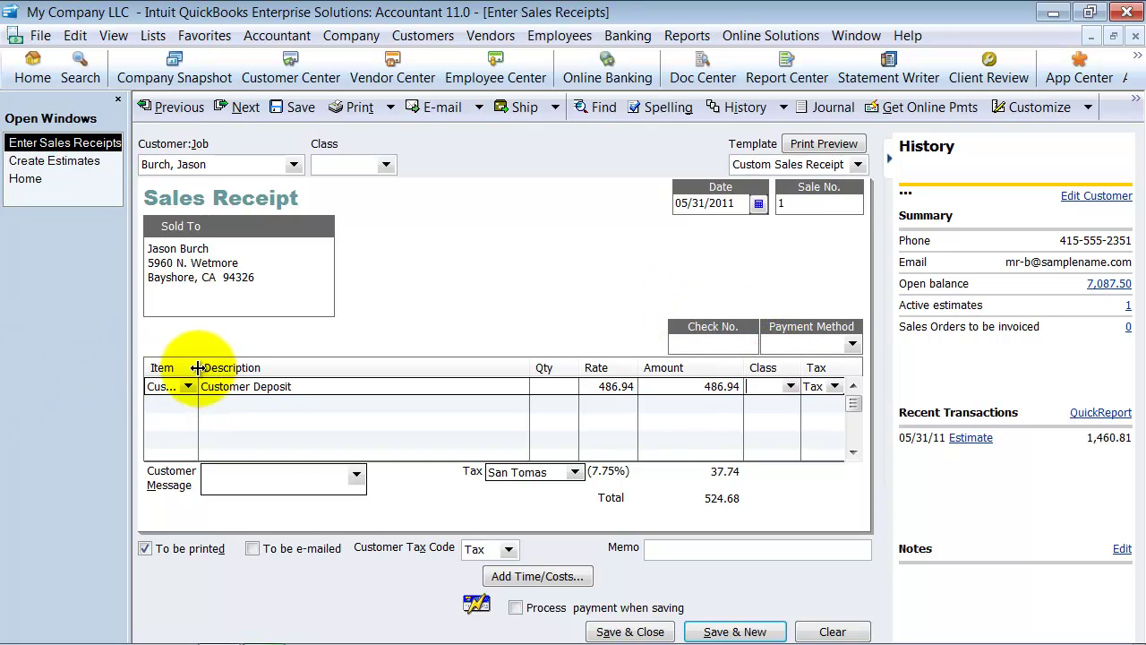
pyautogui.moveTo(198, 368); pyautogui.dragTo(325, 387)
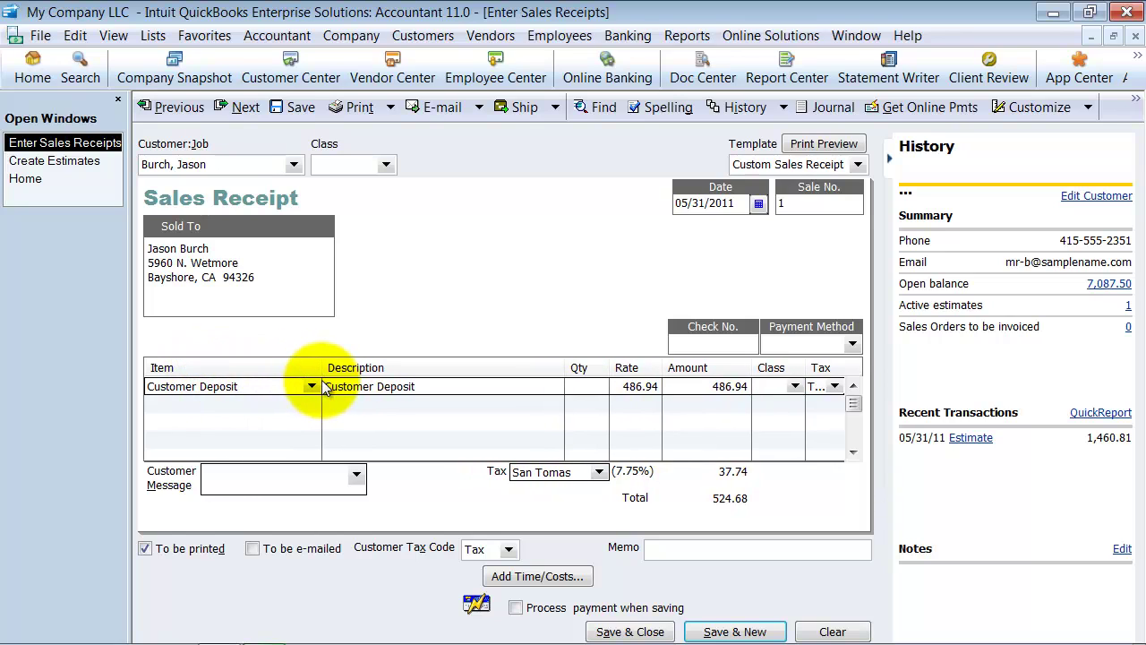
# Step: Record check number 1234, payment method Check, and make the deposit line non-taxable
pyautogui.click(712, 346)
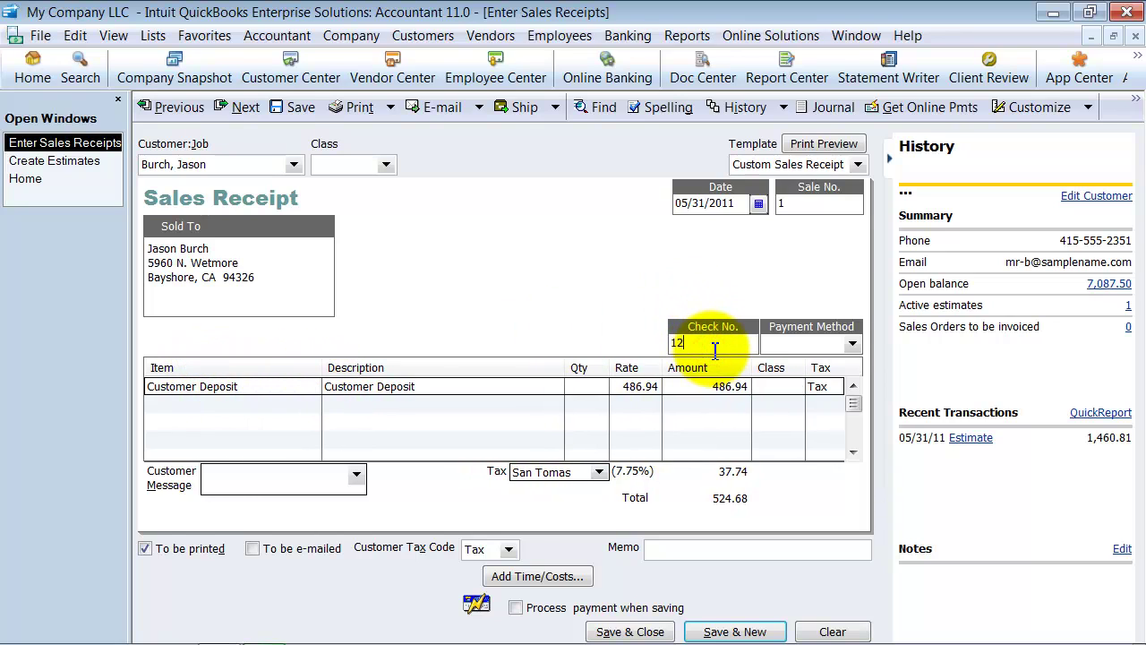
pyautogui.click(780, 347)
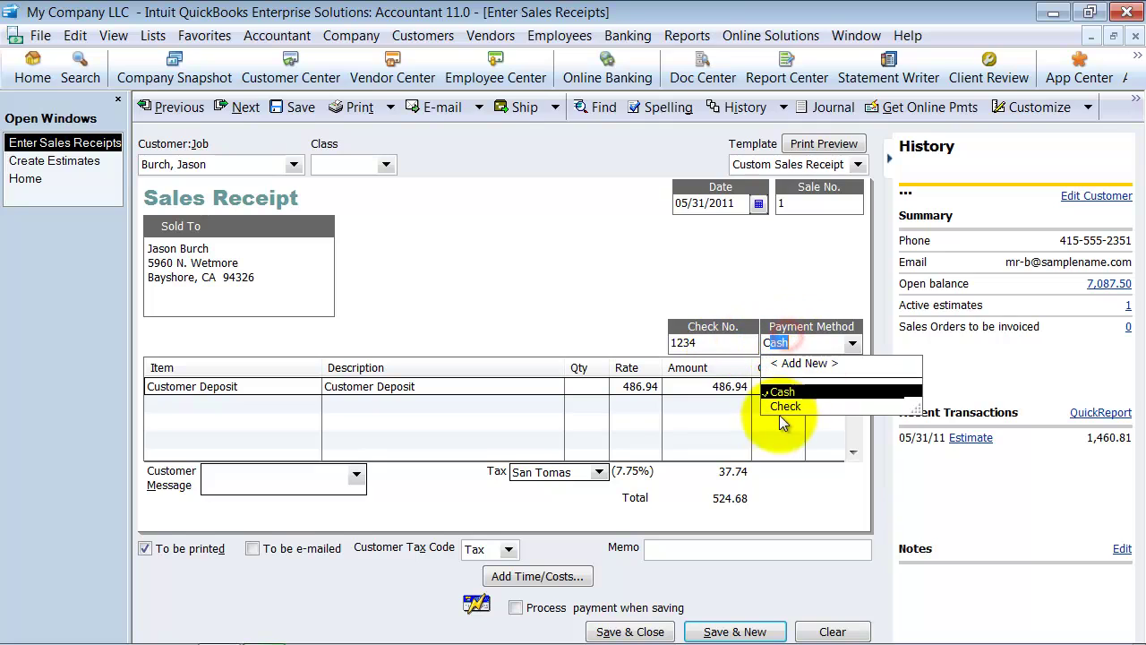
pyautogui.click(796, 408)
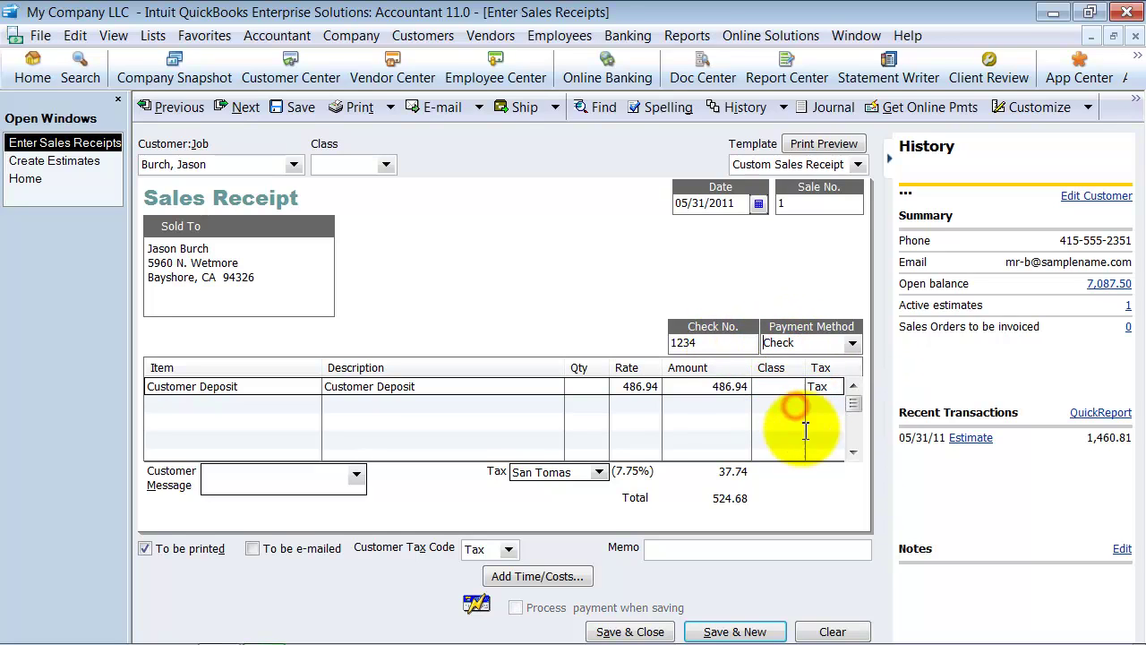
pyautogui.click(599, 472)
pyautogui.click(815, 386)
pyautogui.click(835, 385)
pyautogui.click(833, 446)
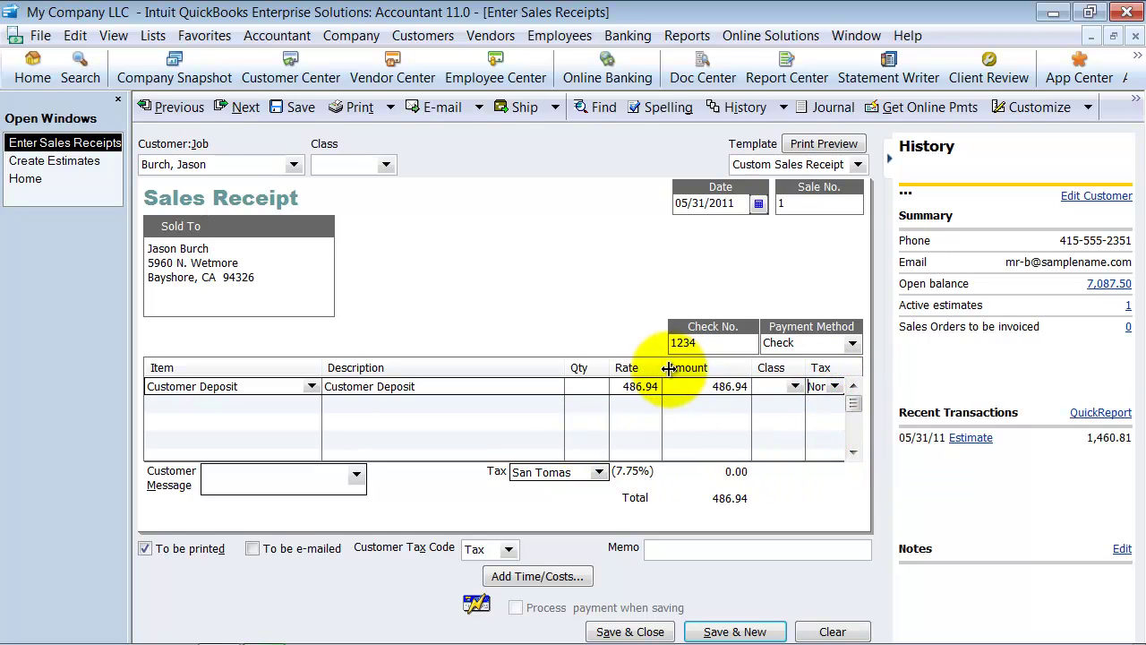
pyautogui.moveTo(609, 368); pyautogui.dragTo(584, 367)
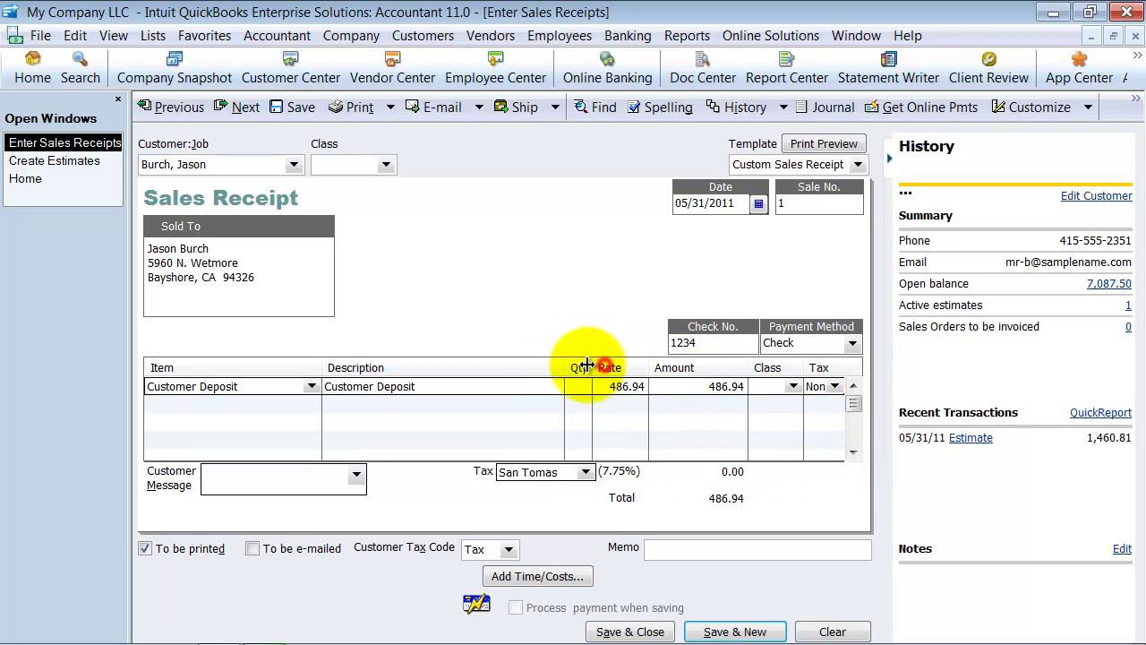
# Step: Save the deposit receipt and start a 50% progress invoice from estimate 4
pyautogui.click(731, 629)
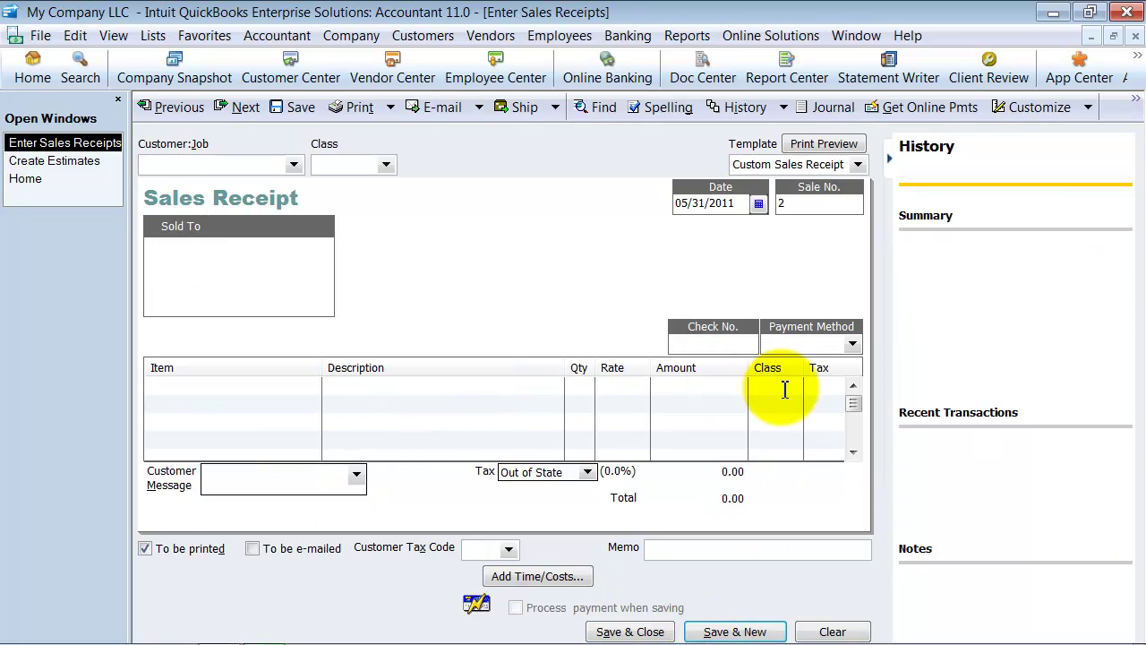
pyautogui.click(54, 161)
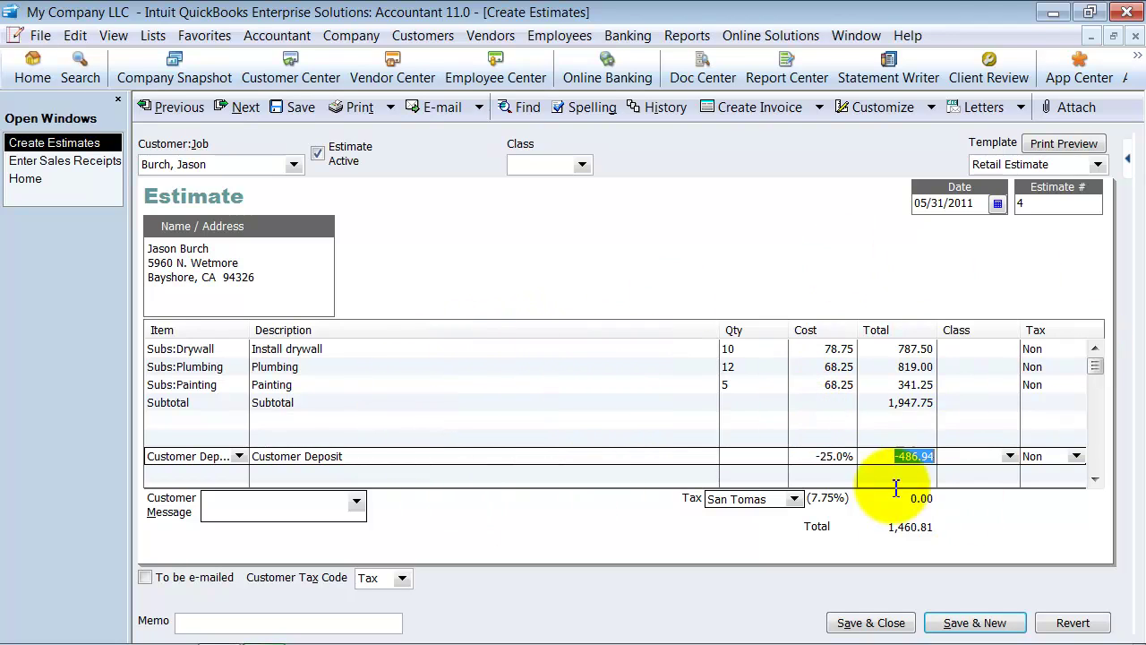
pyautogui.click(818, 107)
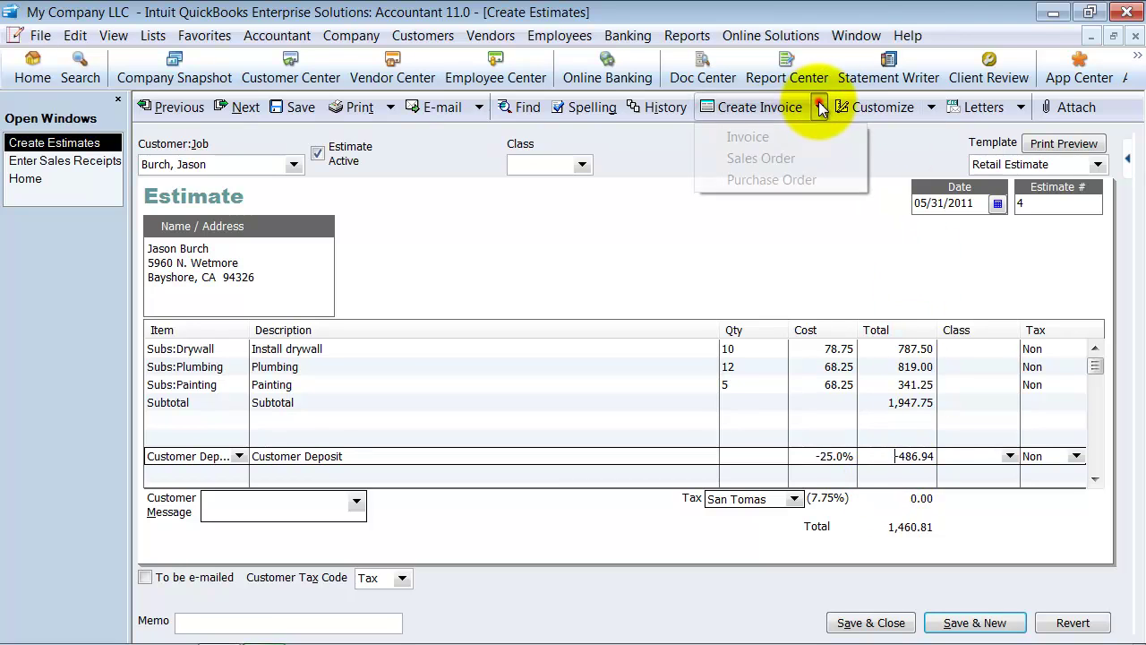
pyautogui.click(760, 136)
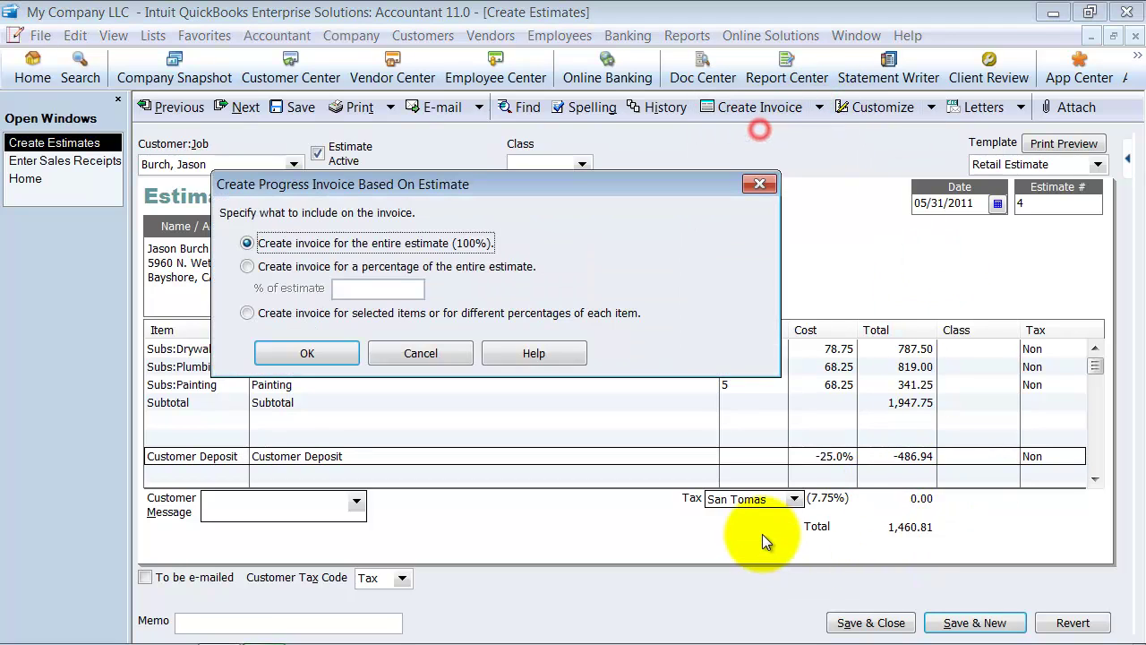
pyautogui.click(248, 266)
pyautogui.click(385, 289)
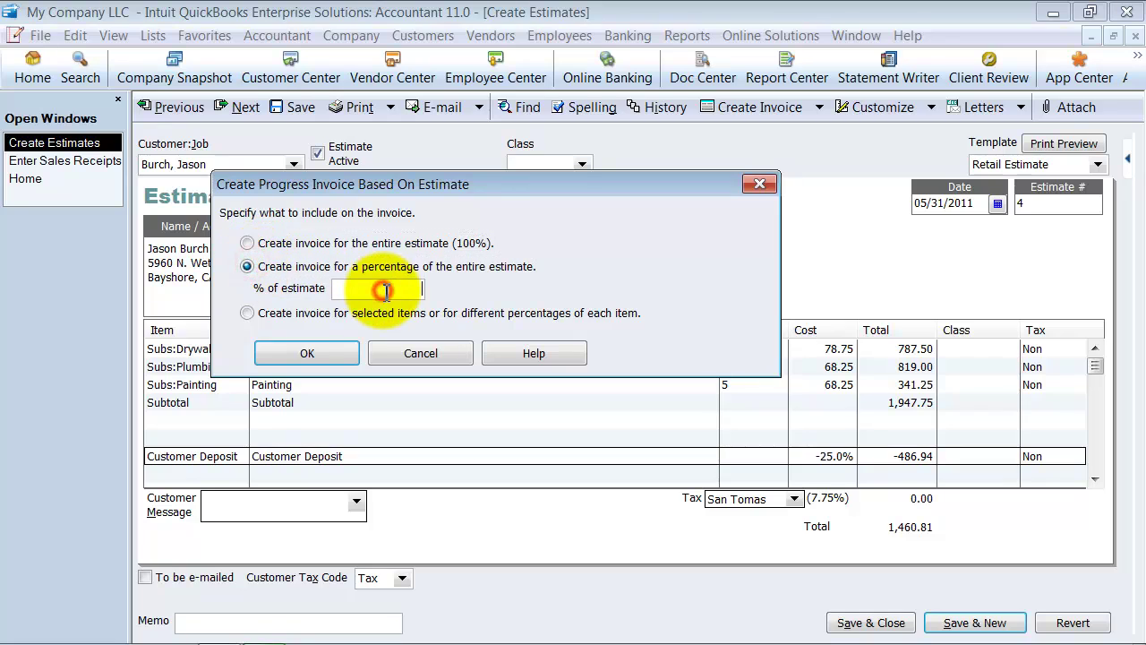
pyautogui.click(300, 353)
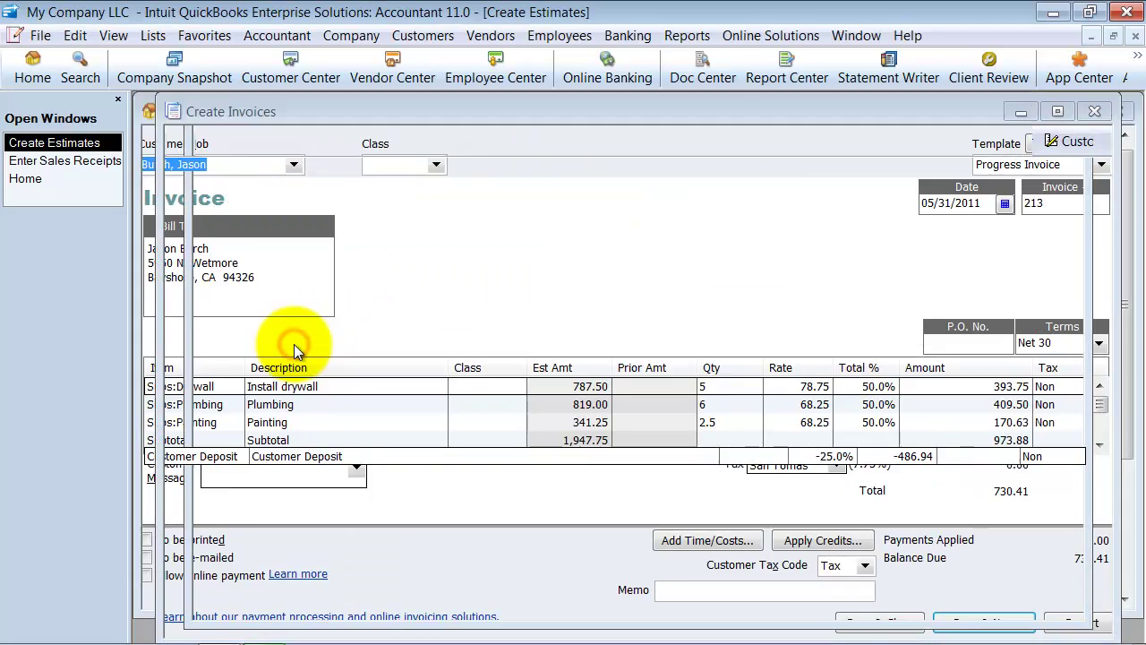
pyautogui.scroll(-2, 285, 383)
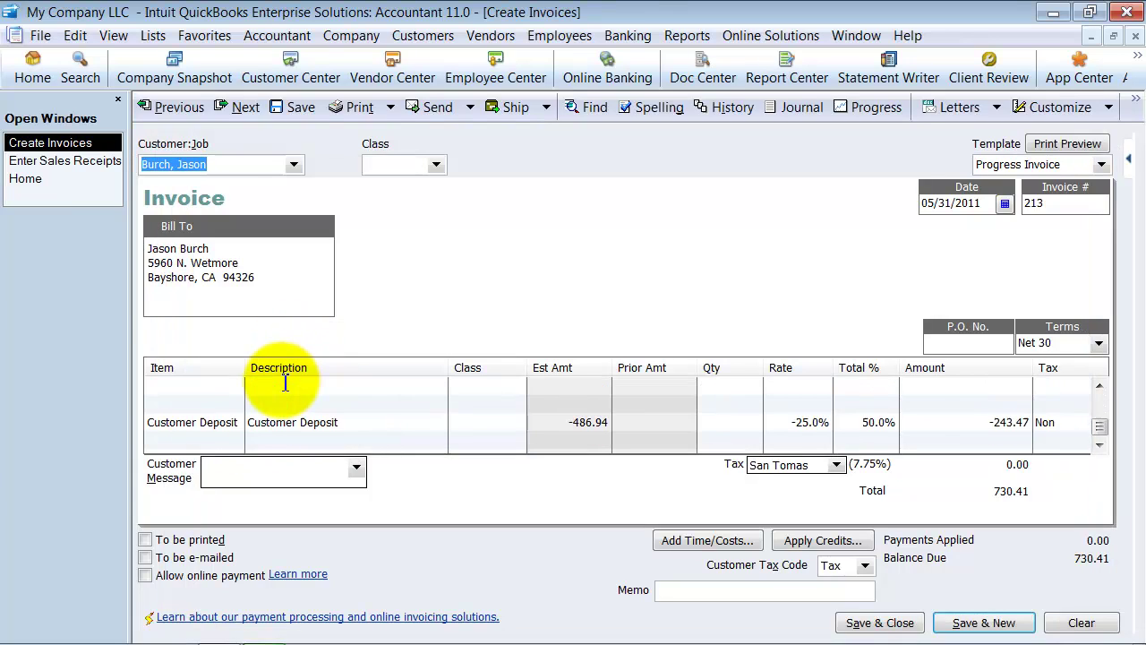
pyautogui.scroll(3, 285, 382)
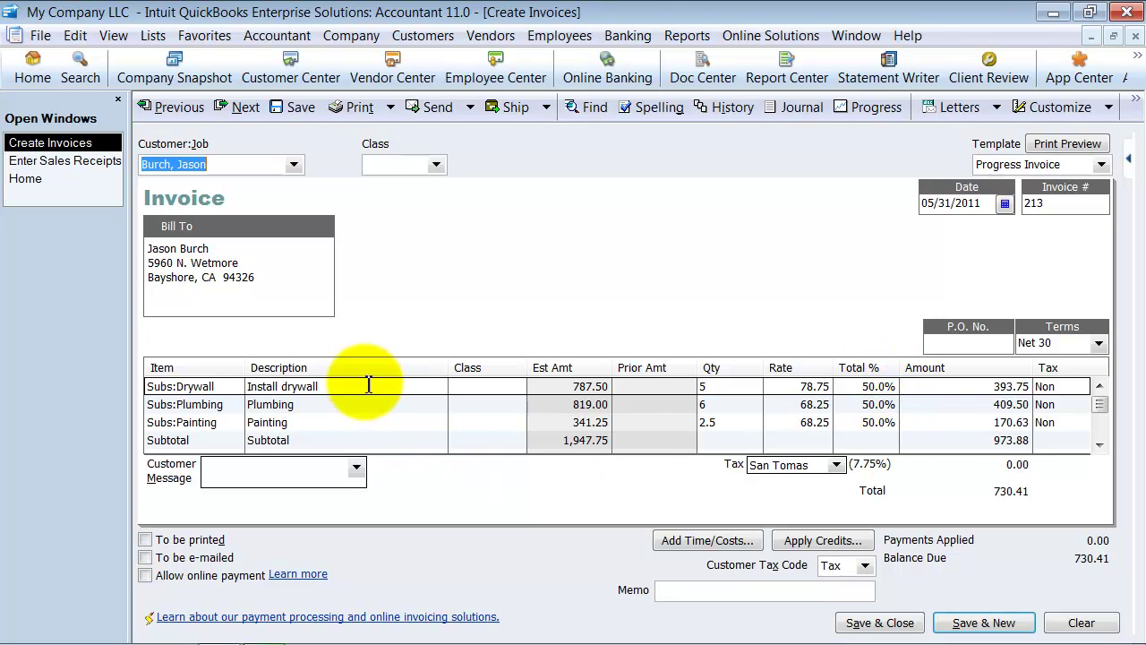
pyautogui.click(974, 440)
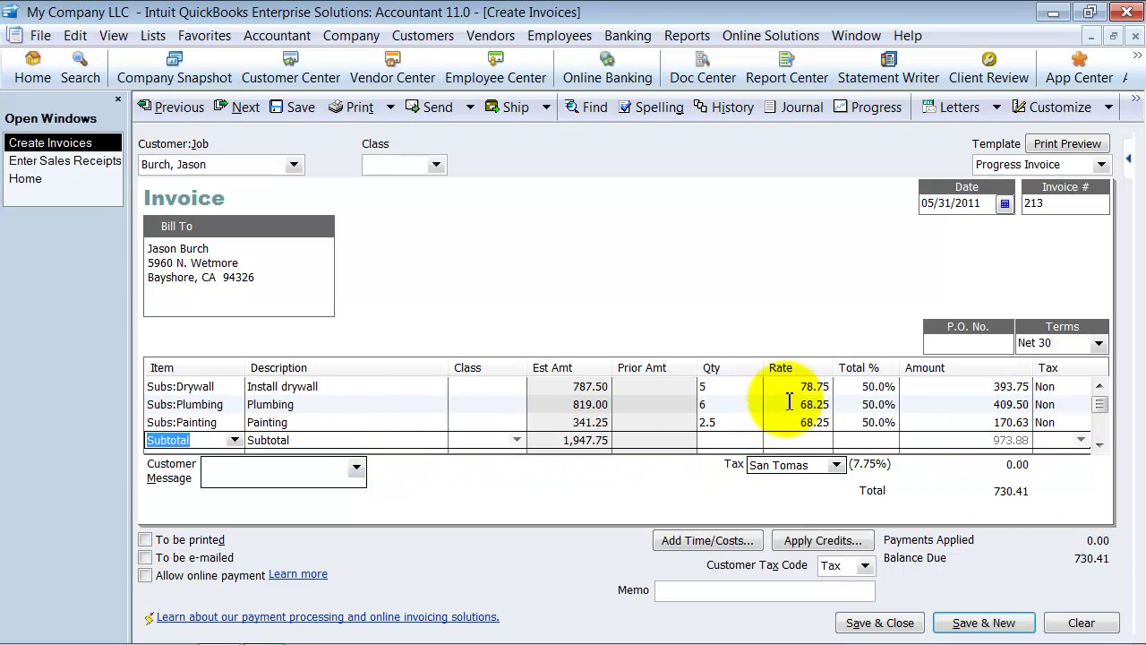
pyautogui.scroll(-1, 789, 403)
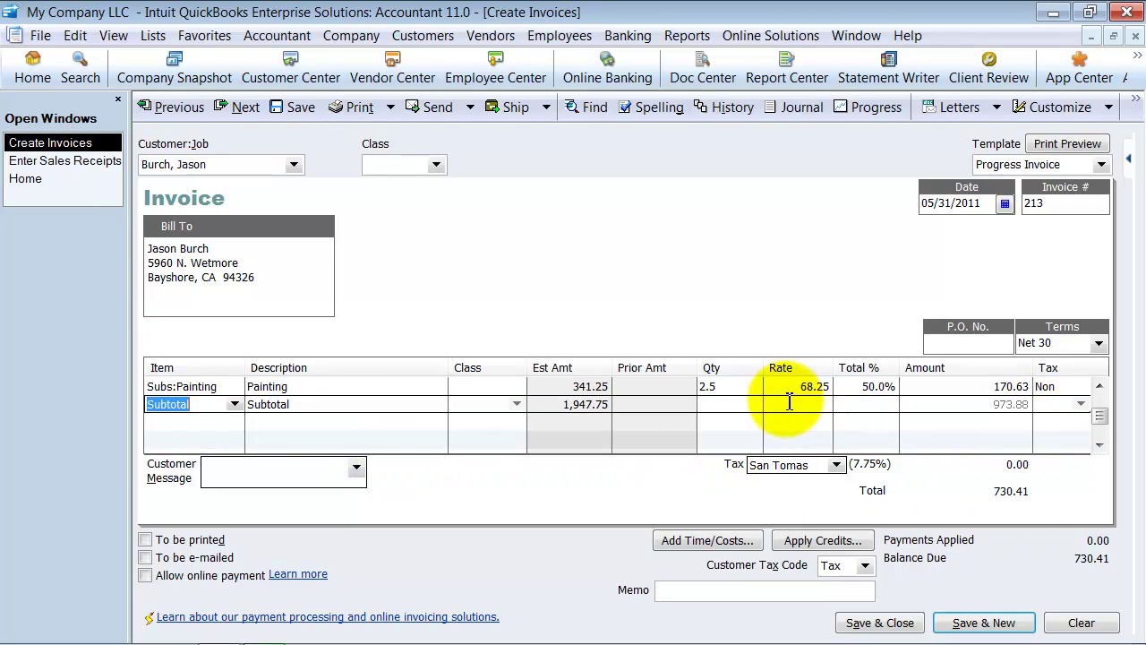
pyautogui.scroll(-1, 790, 402)
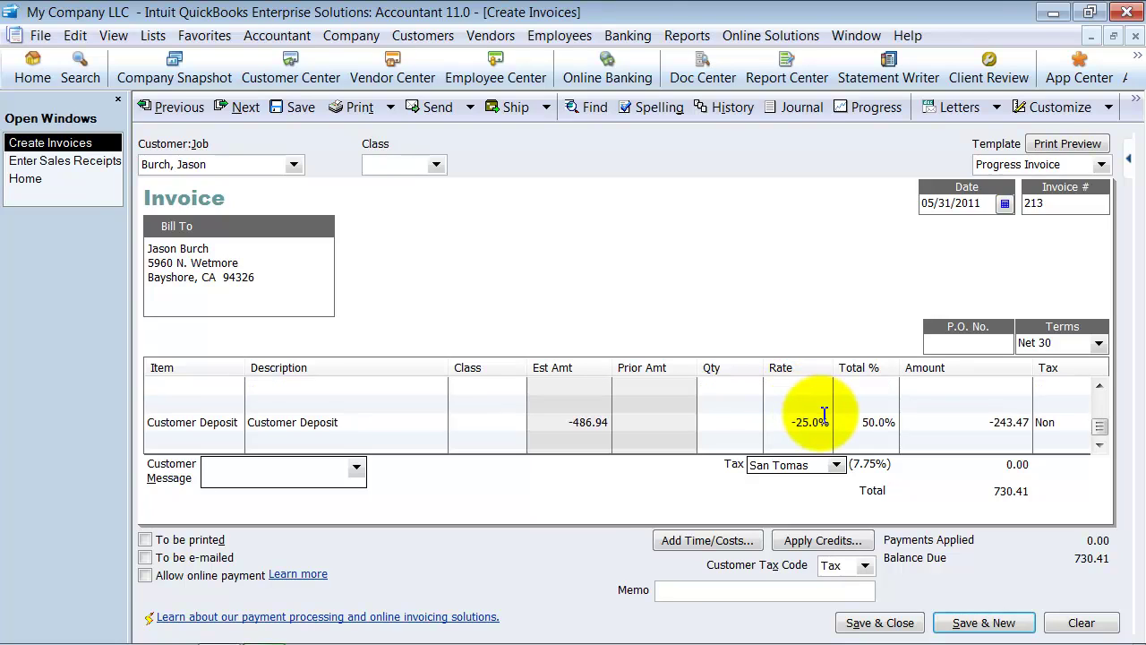
pyautogui.click(972, 421)
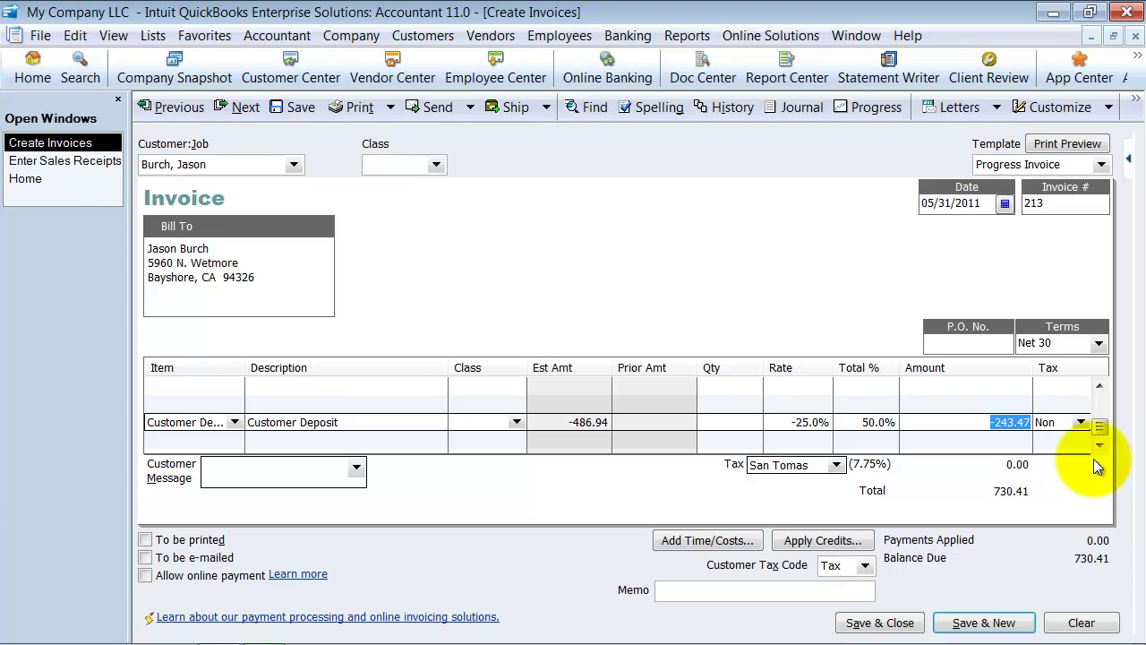
pyautogui.click(836, 422)
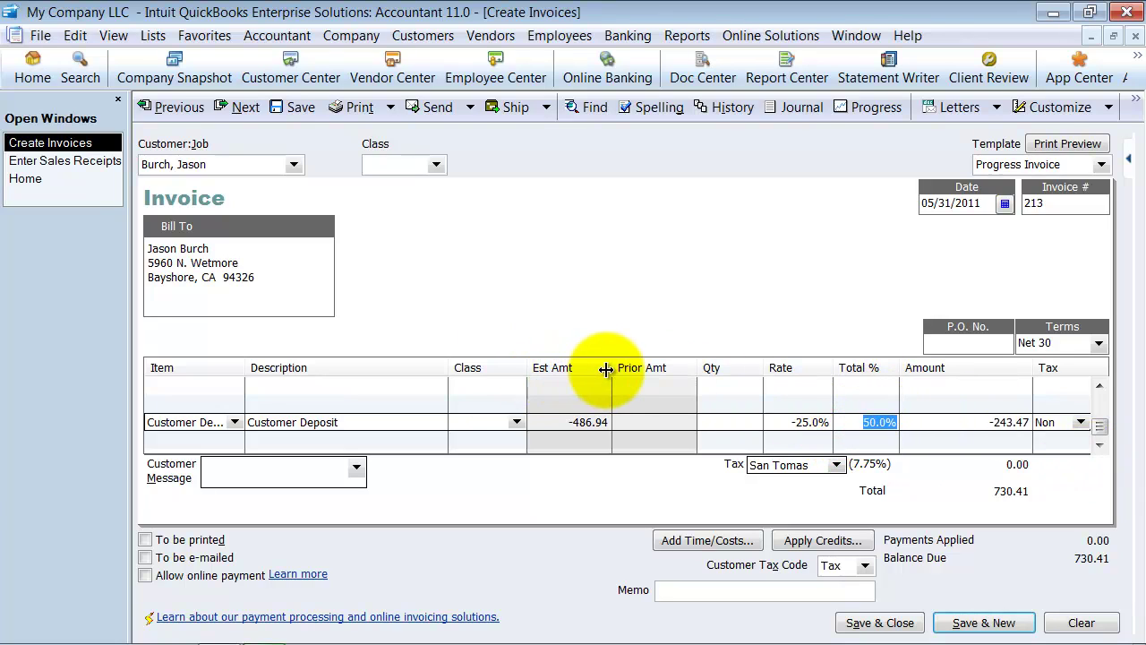
pyautogui.moveTo(607, 369); pyautogui.dragTo(587, 368)
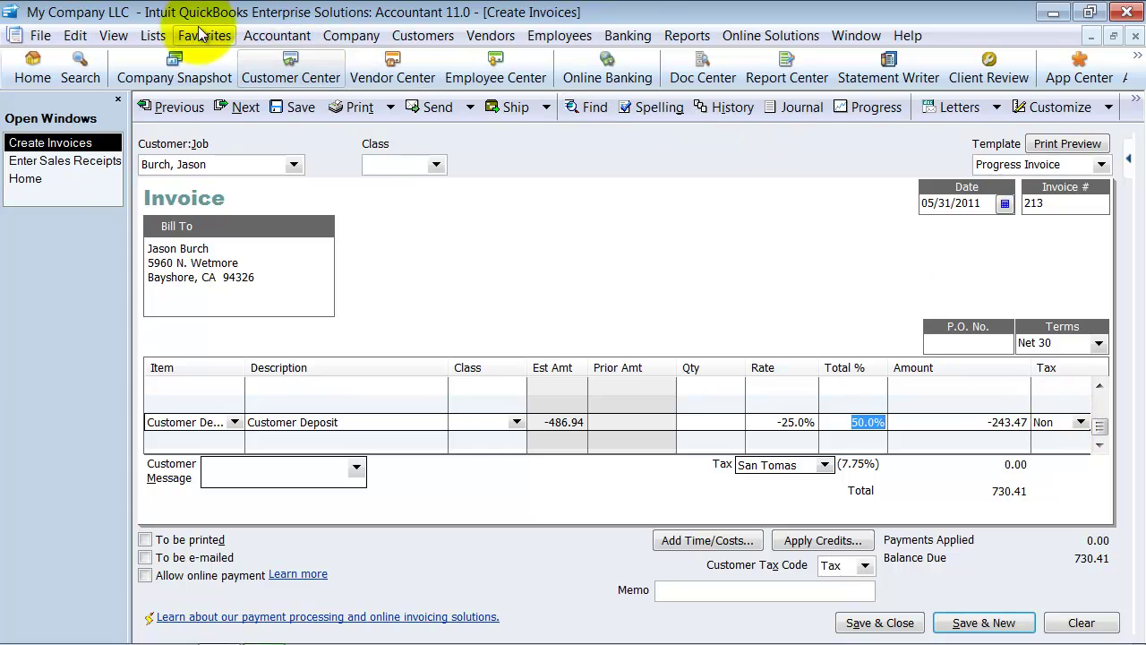
# Step: Open the Customer Deposit register from the Chart of Accounts to review the 486.94 receipt
pyautogui.click(162, 39)
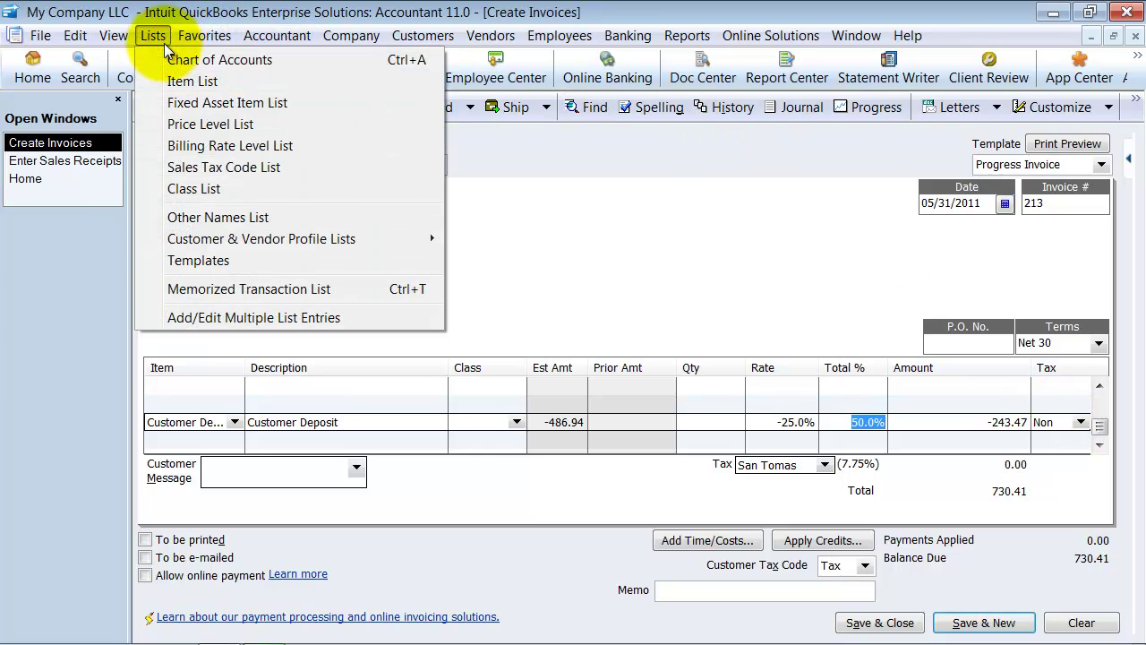
pyautogui.click(170, 59)
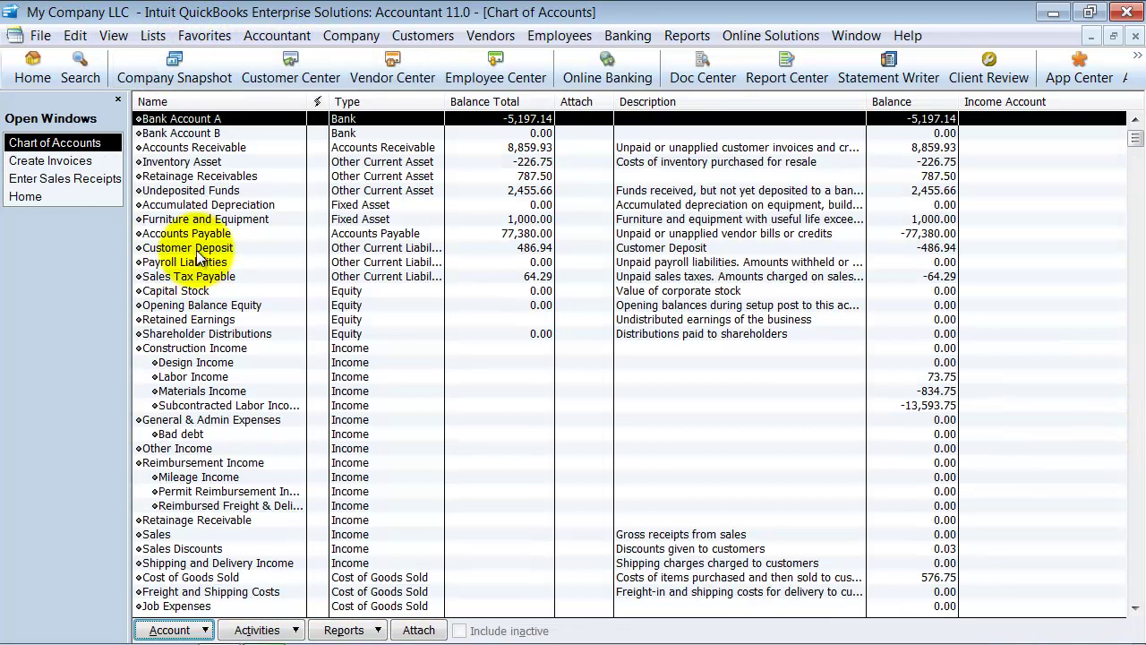
pyautogui.doubleClick(192, 248)
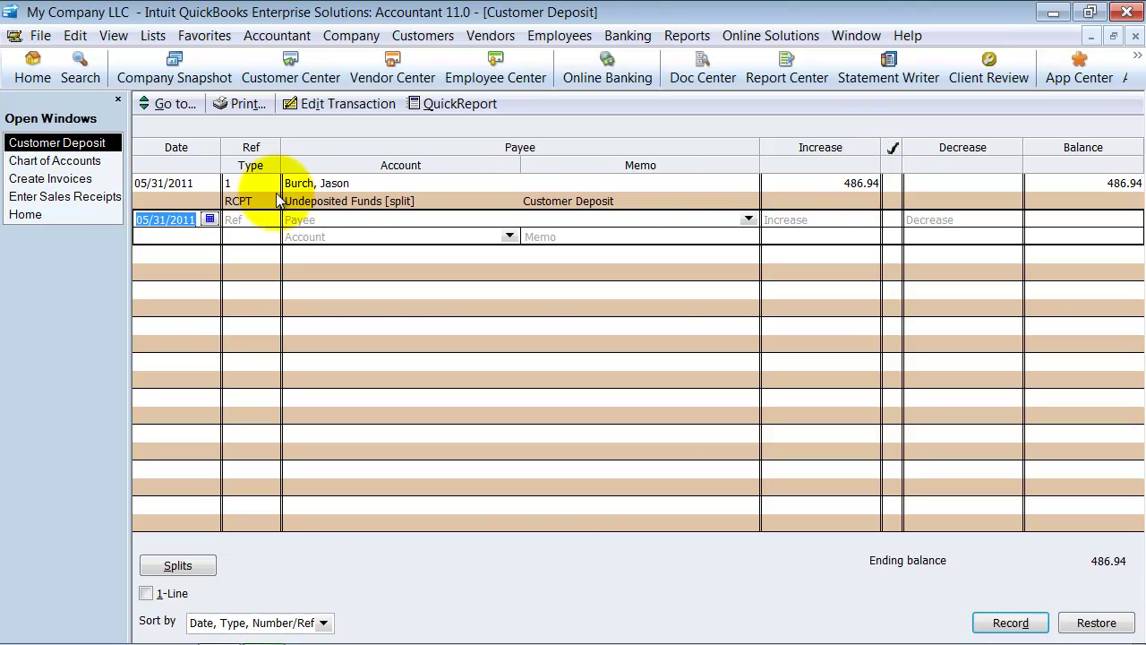
pyautogui.click(1134, 35)
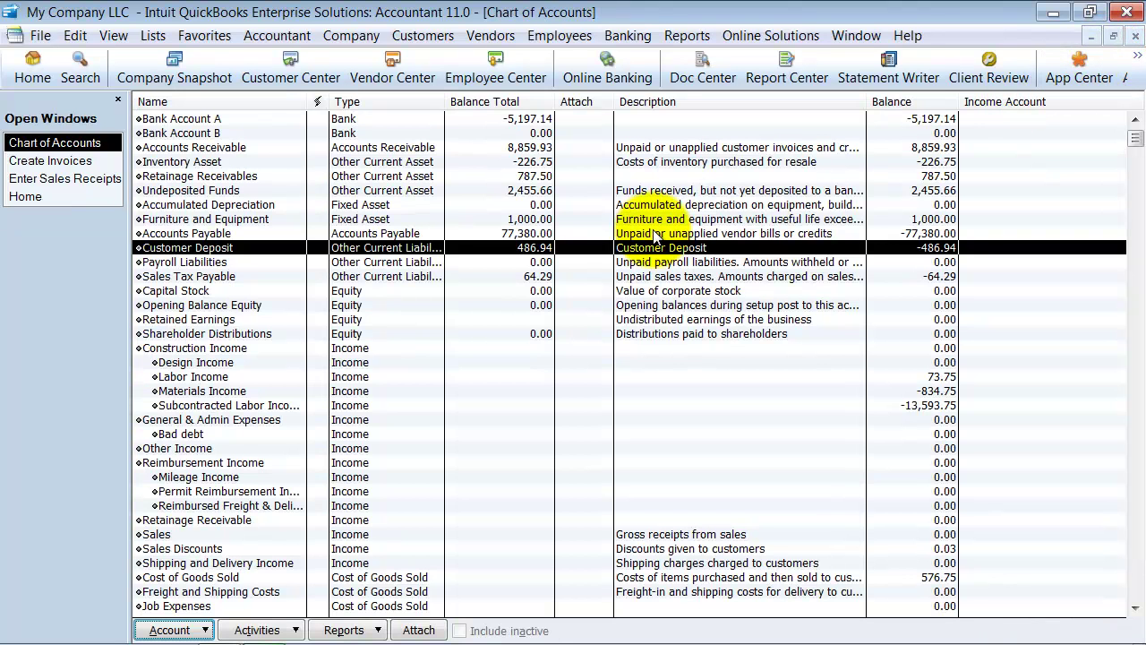
pyautogui.doubleClick(616, 247)
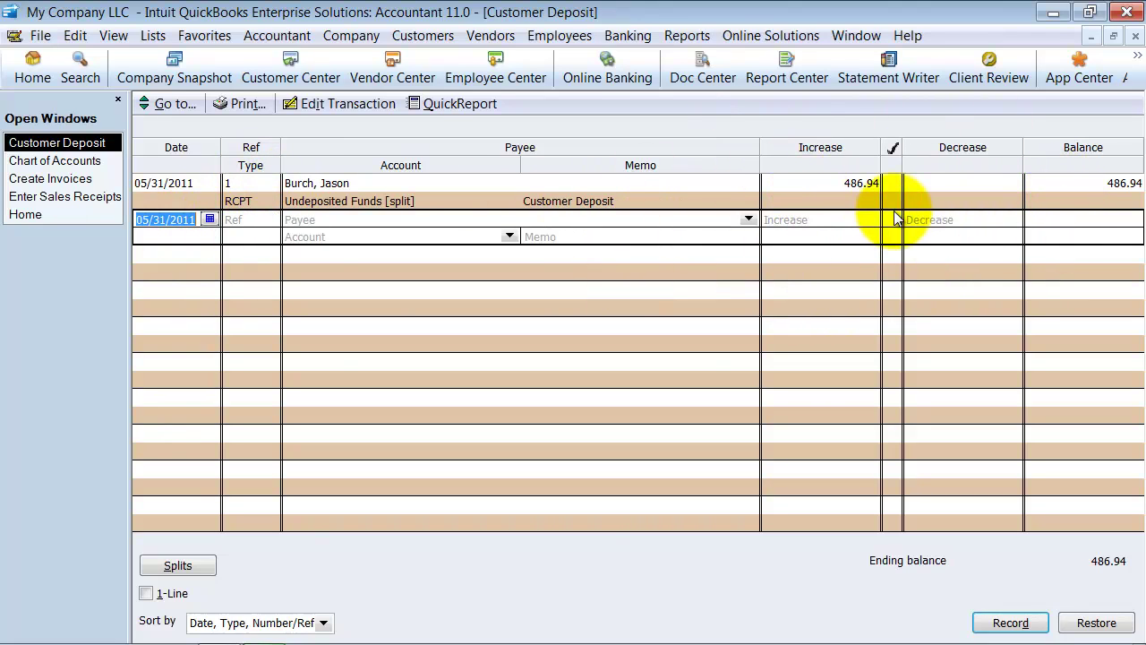
# Step: Save progress invoice 213 and check its -243.47 Customer Deposit line
pyautogui.click(72, 179)
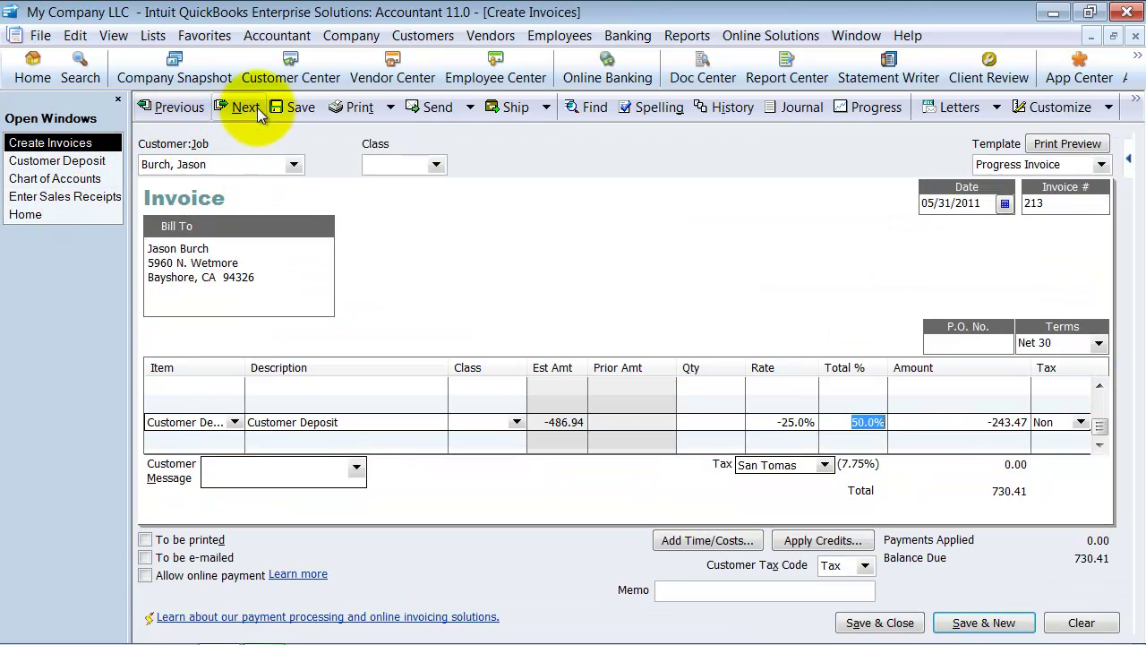
pyautogui.click(288, 110)
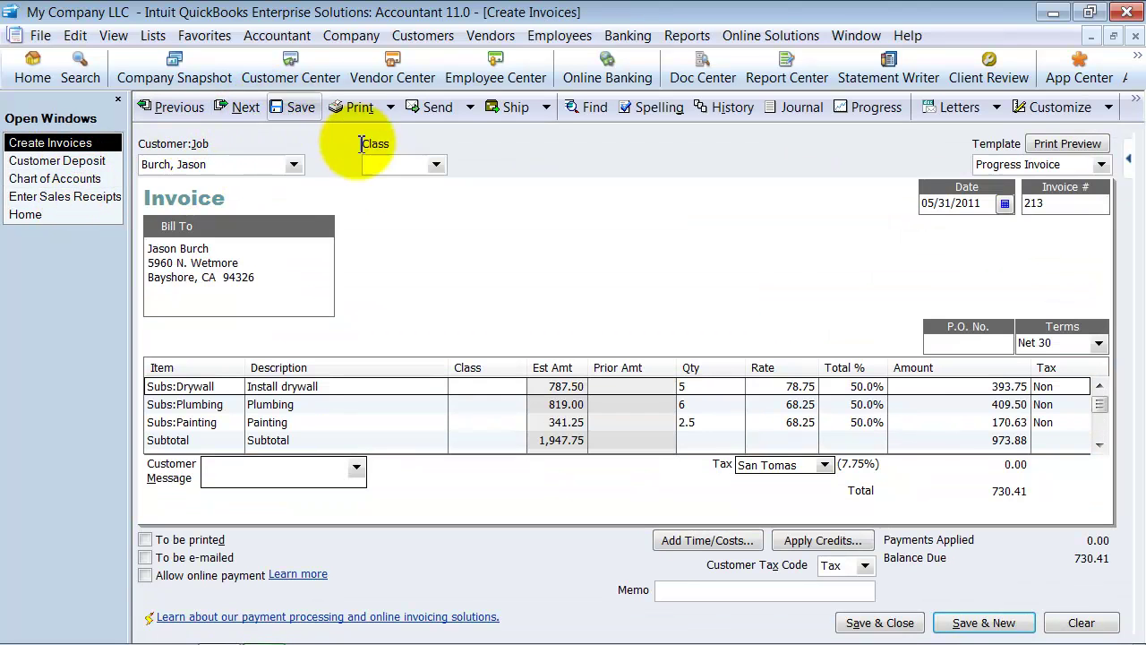
pyautogui.scroll(-5, 946, 385)
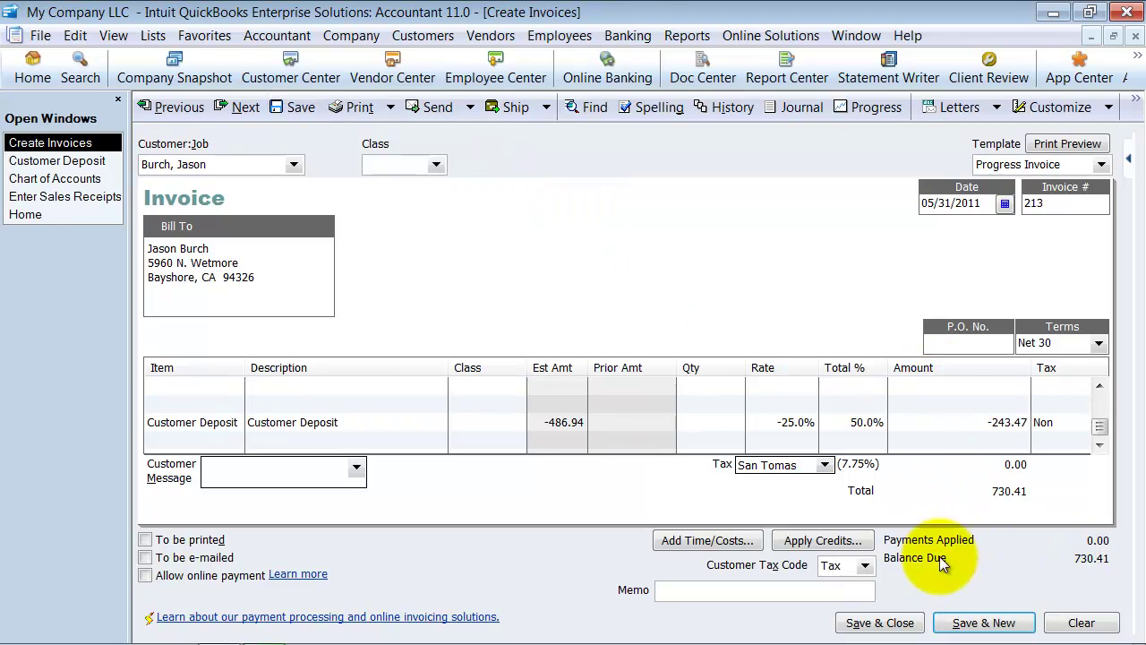
pyautogui.click(938, 422)
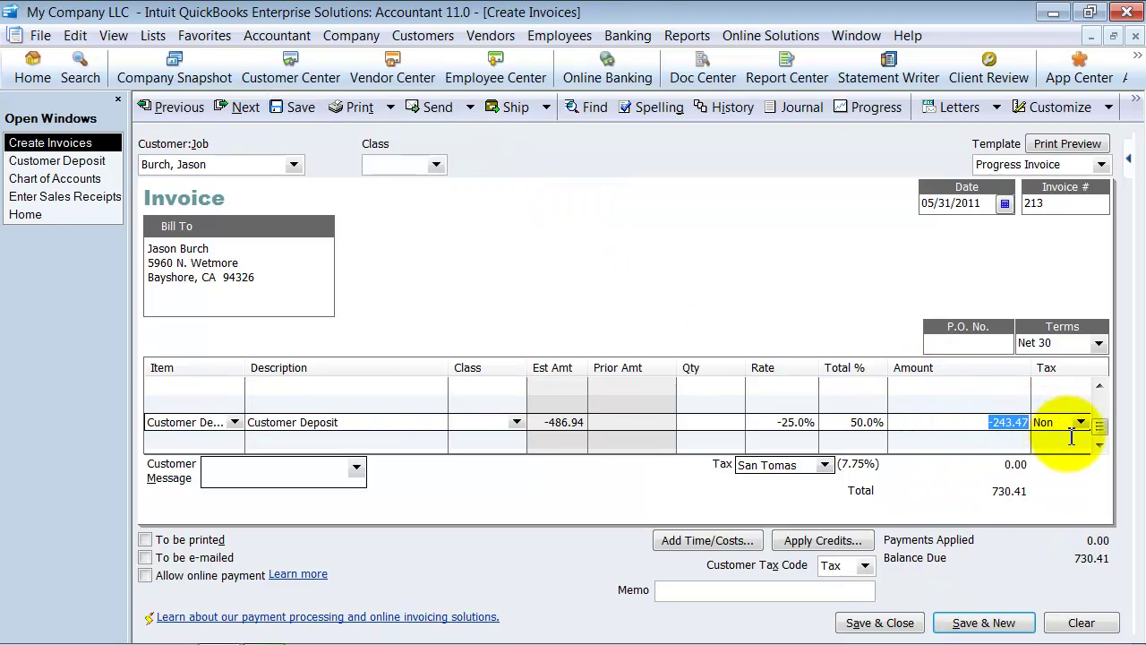
# Step: Compare the deposit receipt and invoice 213 entries in the Customer Deposit register, then close it
pyautogui.click(60, 161)
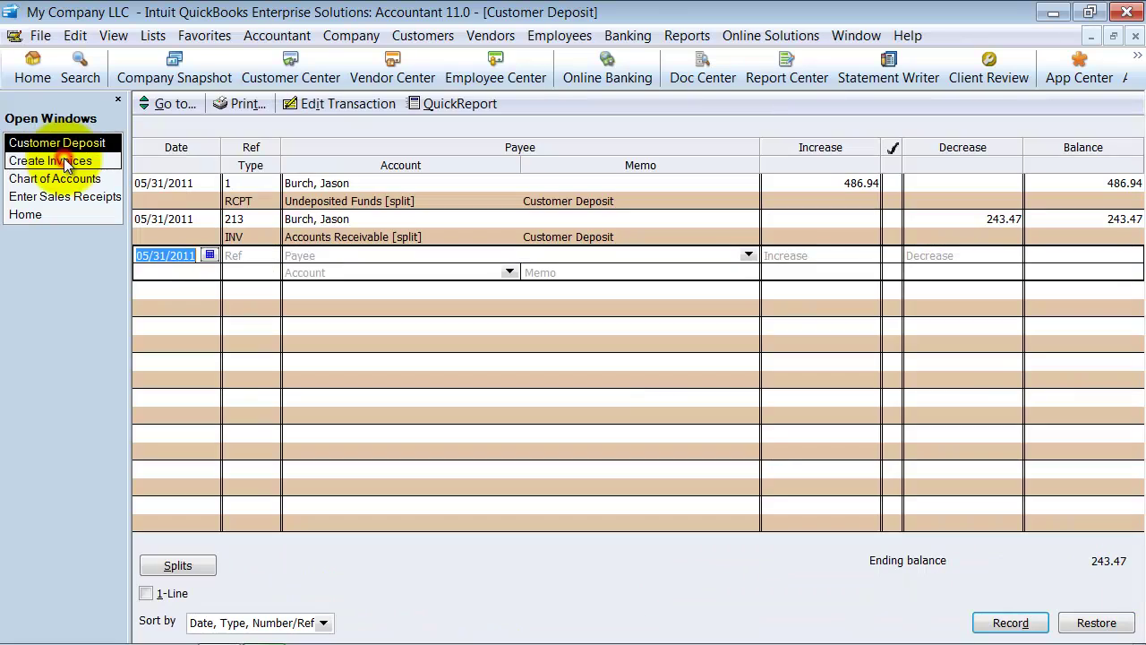
pyautogui.click(855, 184)
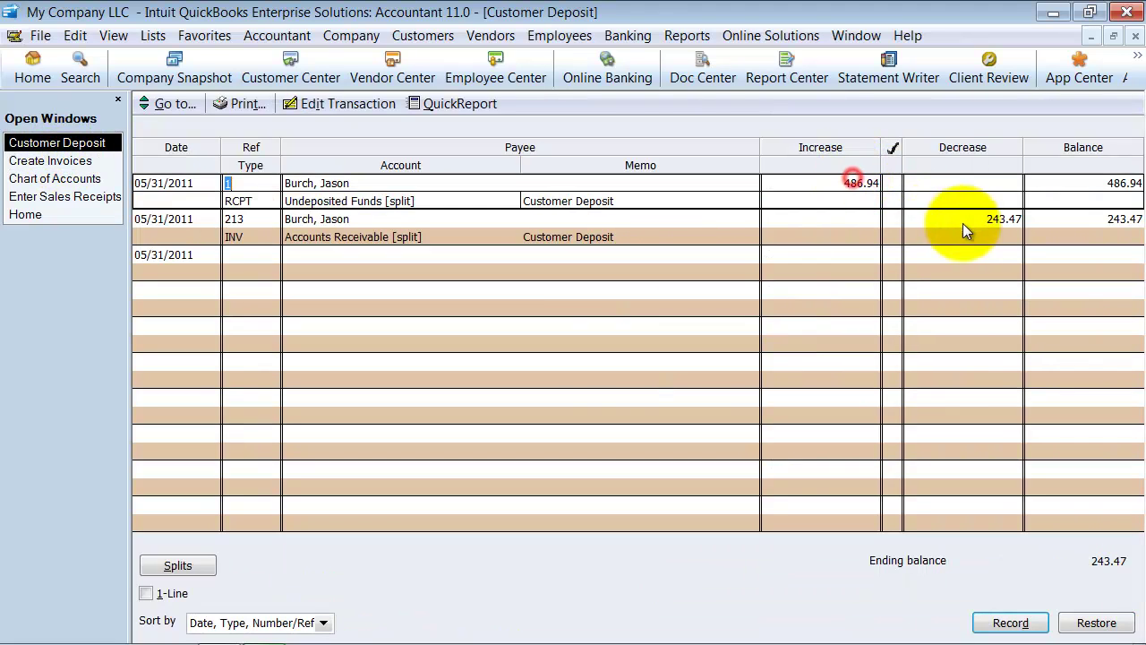
pyautogui.click(992, 219)
pyautogui.click(859, 188)
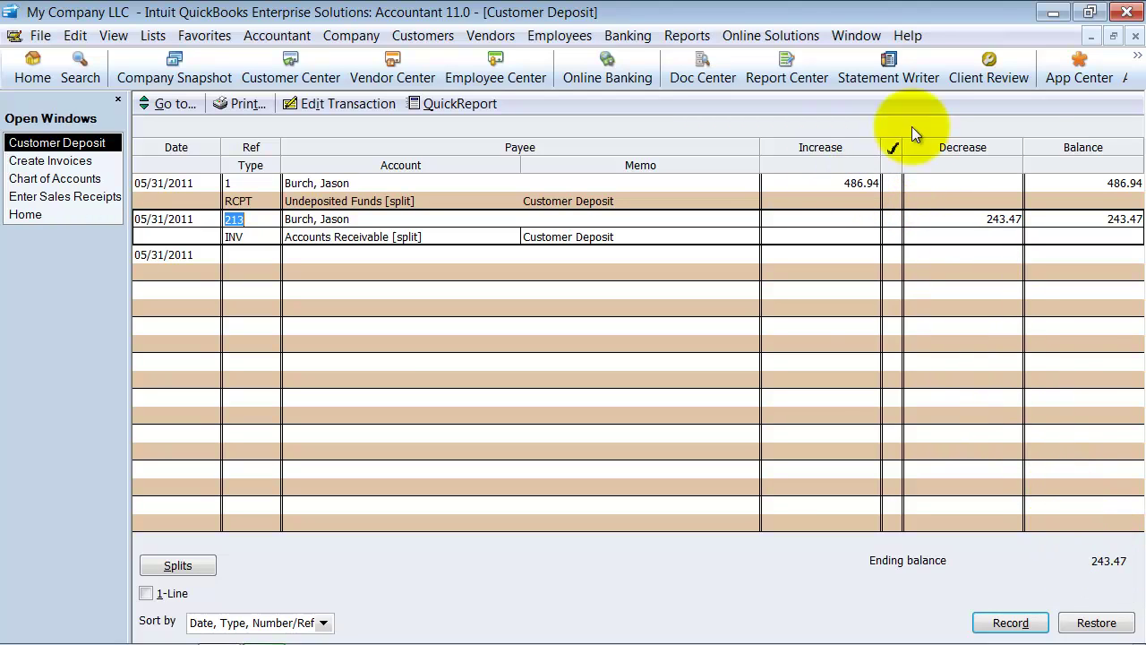
pyautogui.click(1135, 35)
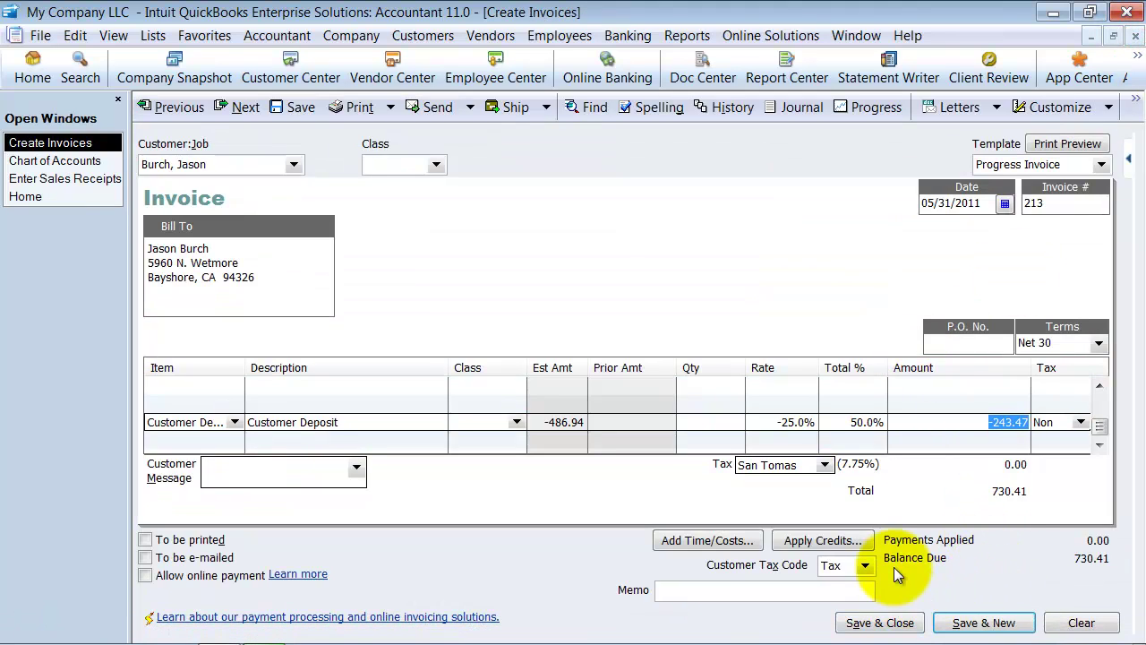
# Step: Save and close invoice 213, and close the chart of accounts and sales receipt windows
pyautogui.click(878, 623)
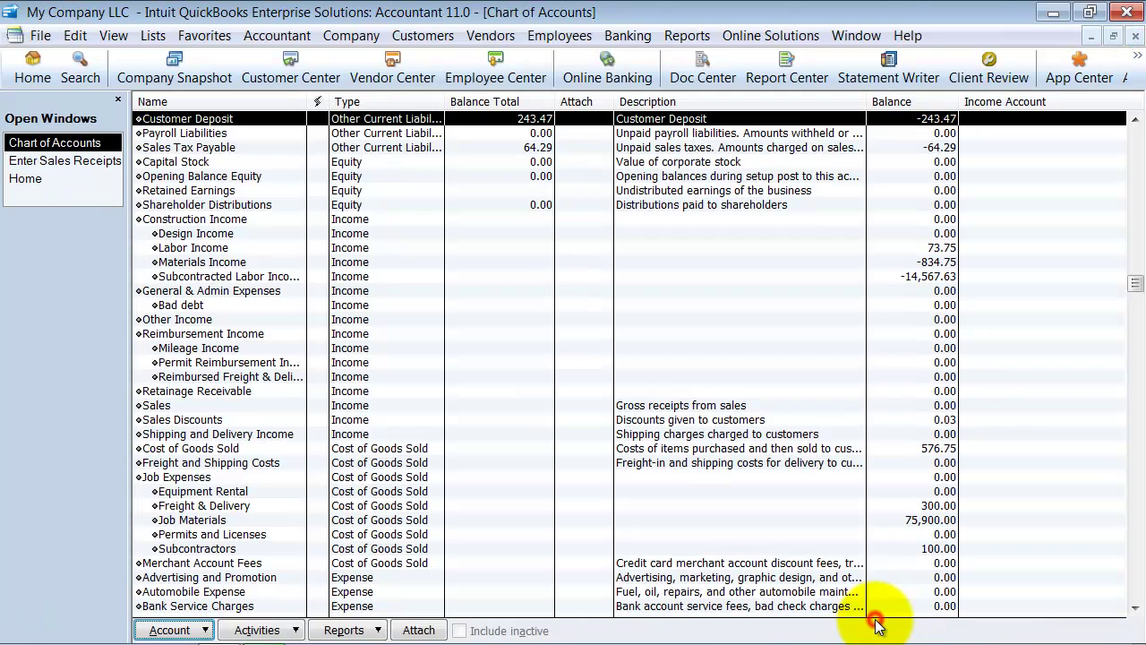
pyautogui.click(1136, 36)
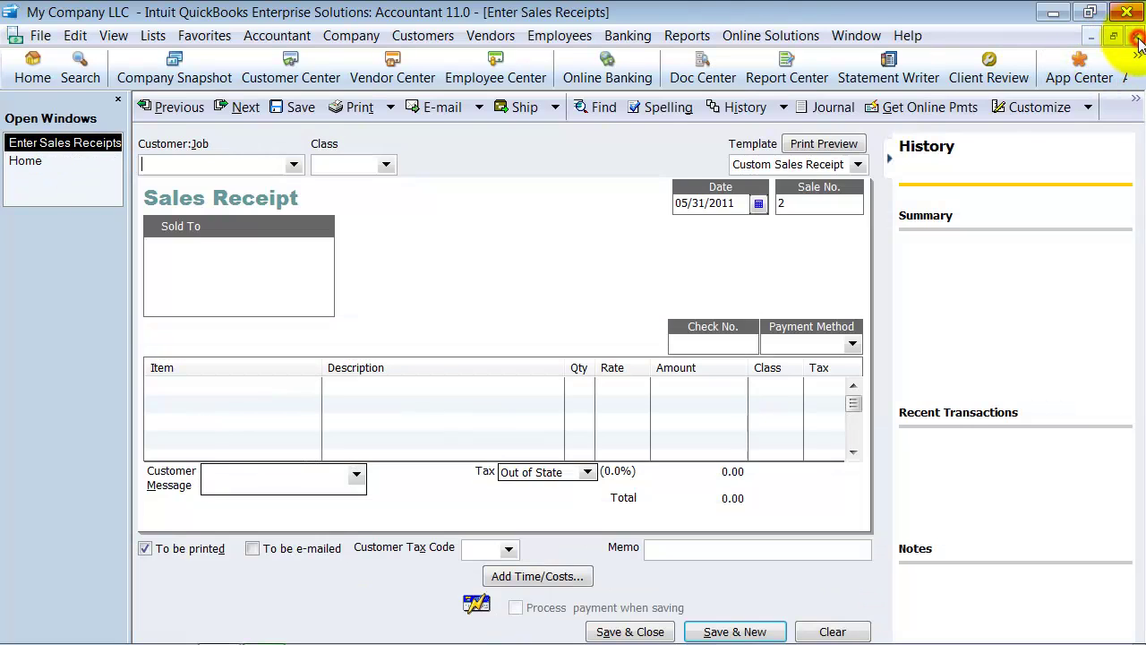
pyautogui.click(1136, 38)
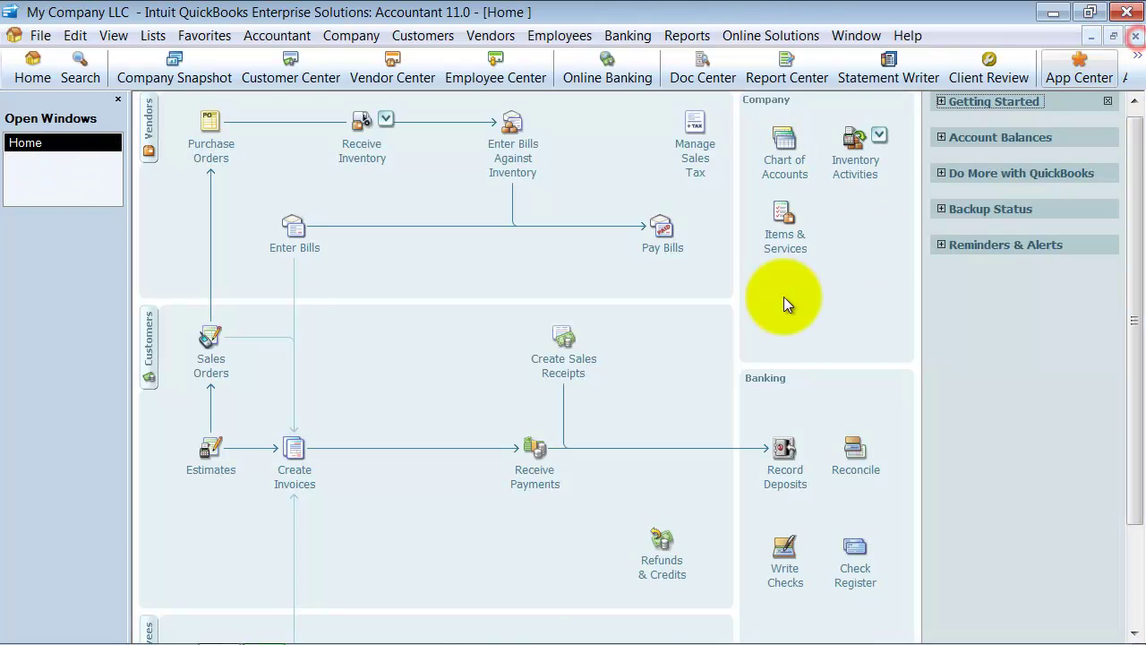
# Step: Start a new estimate for Babcock's Music Shop with 20 Subs:Carpet at 1,575.00
pyautogui.click(208, 472)
pyautogui.click(294, 161)
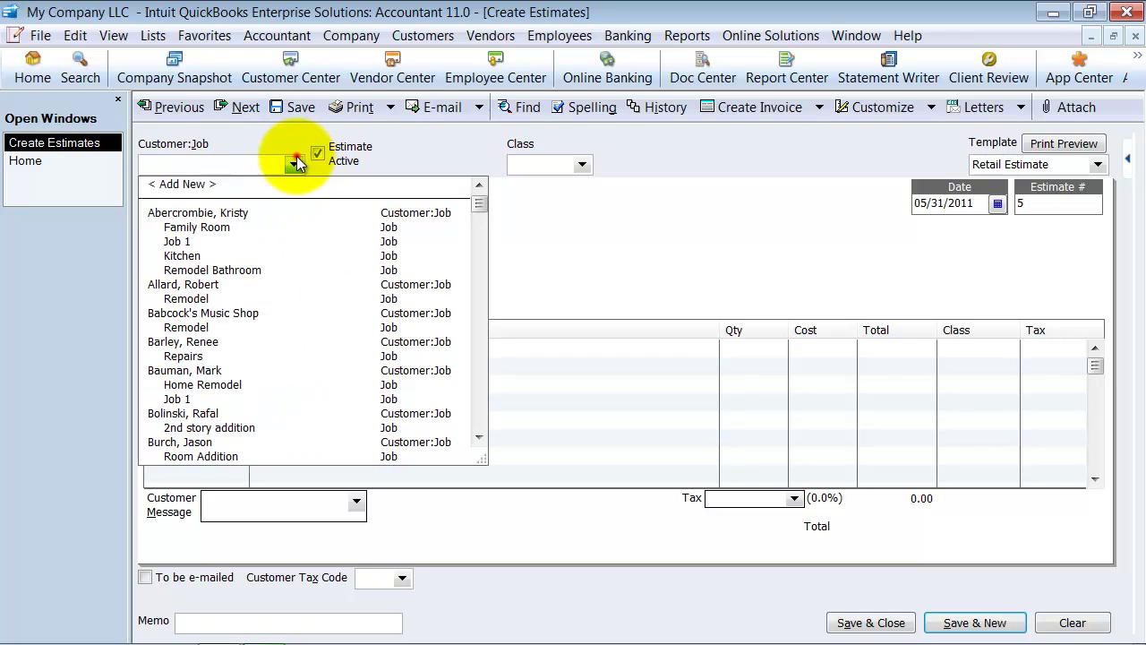
pyautogui.click(251, 312)
pyautogui.click(200, 348)
pyautogui.click(244, 353)
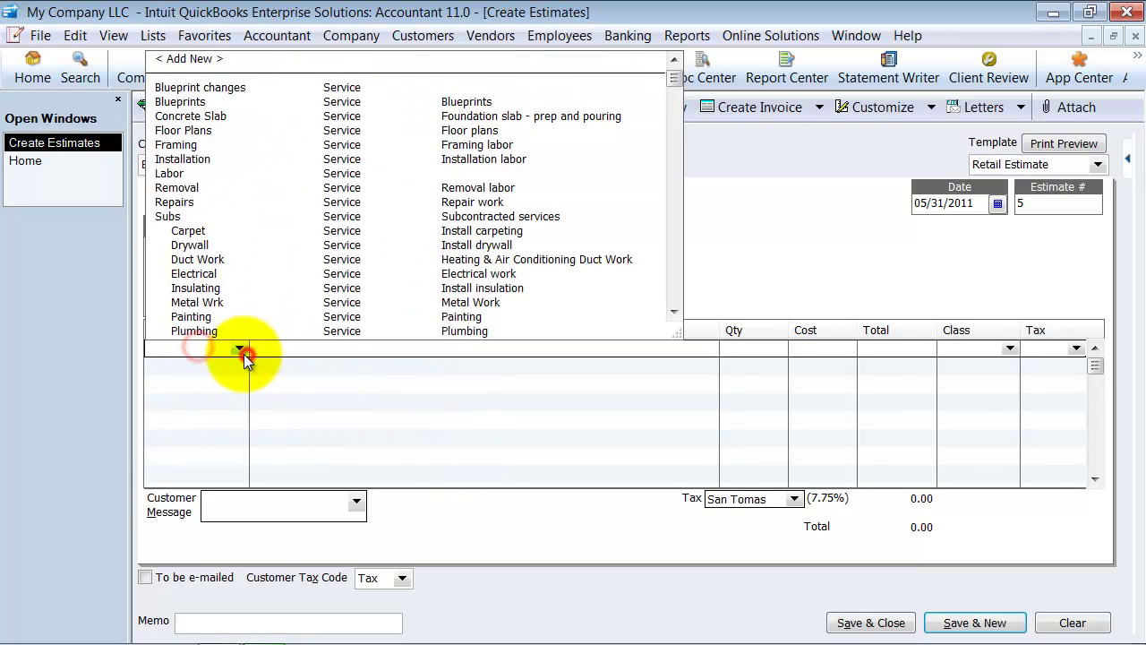
pyautogui.click(204, 233)
pyautogui.press('Tab')
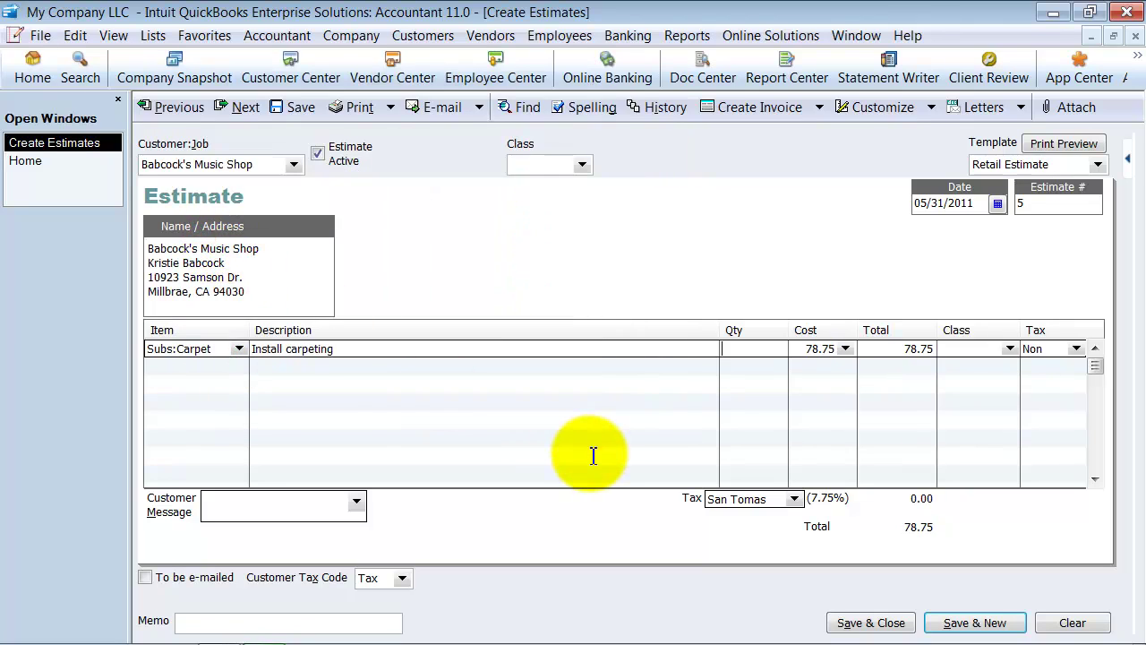
pyautogui.press('Tab')
pyautogui.press('Tab')
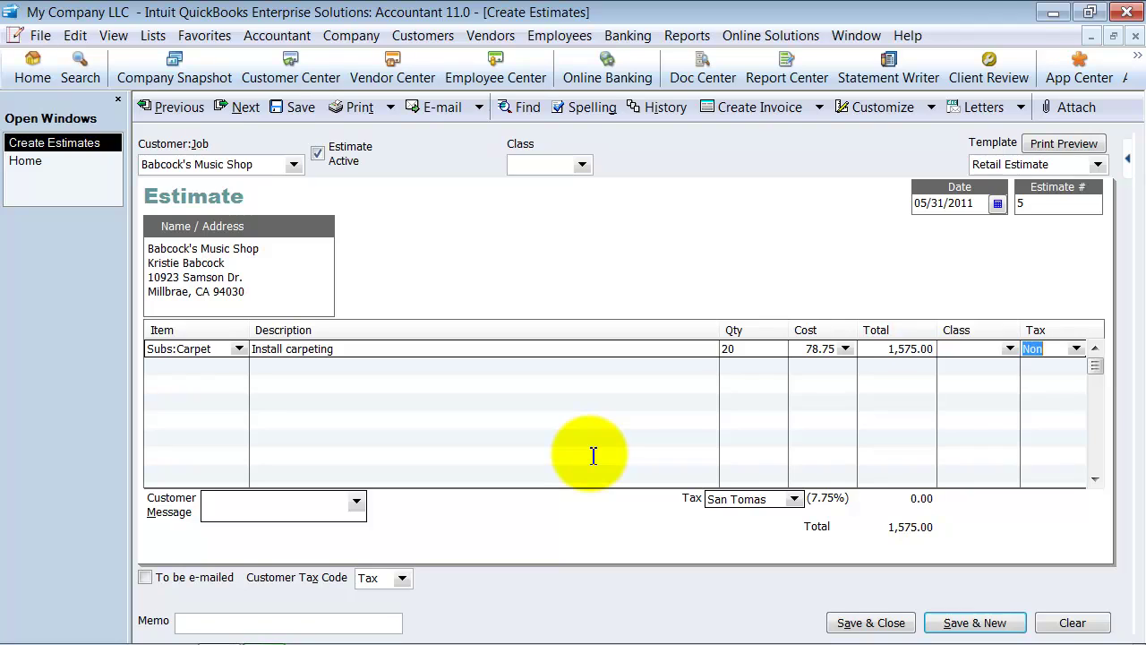
# Step: Add a -25% Customer Deposit line with tax code Non to the estimate
pyautogui.press('Tab')
pyautogui.write('cu')
pyautogui.press('Tab')
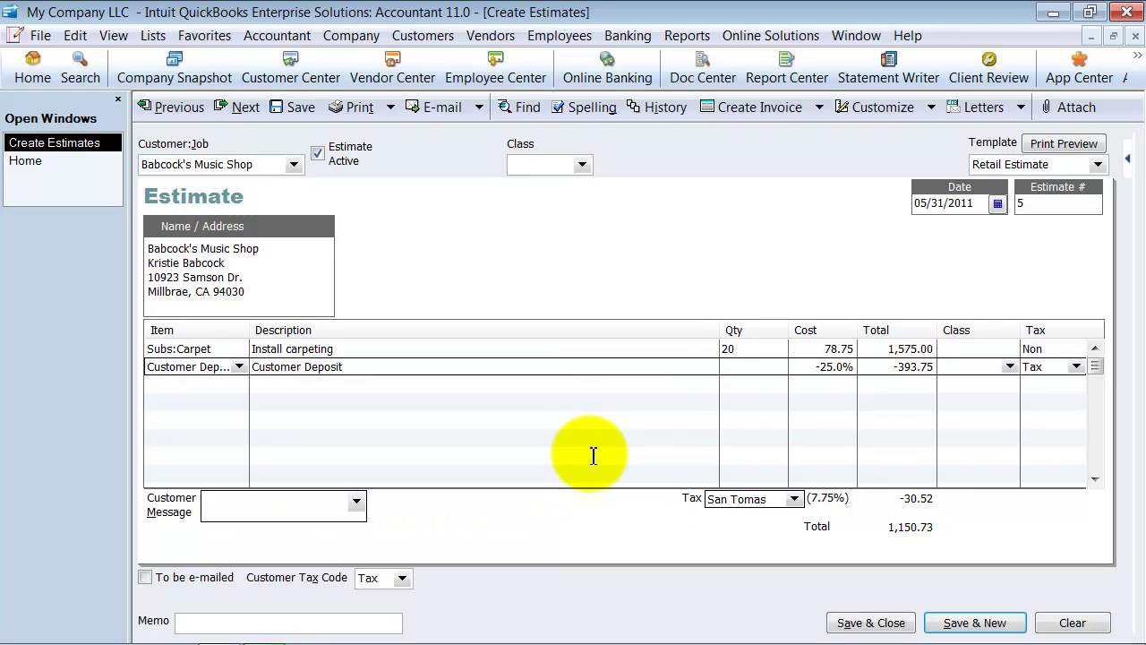
pyautogui.press('Tab')
pyautogui.press('Tab')
pyautogui.write('n')
pyautogui.press('Tab')
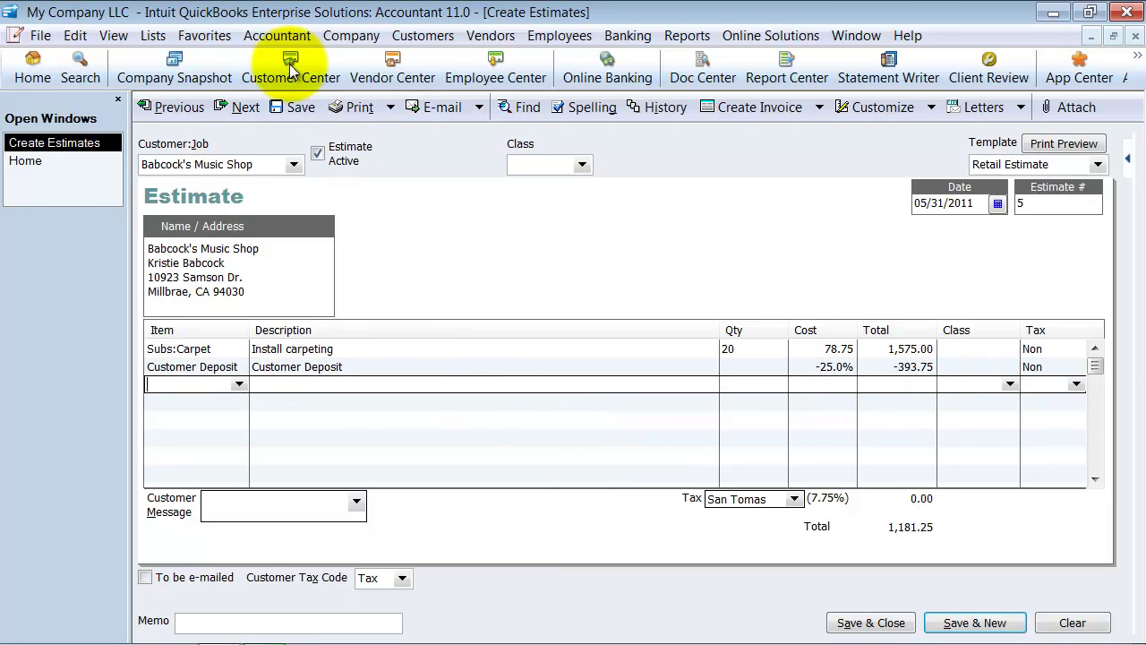
# Step: Edit the Customer Deposit item in the Item List to use the Non tax code
pyautogui.click(152, 35)
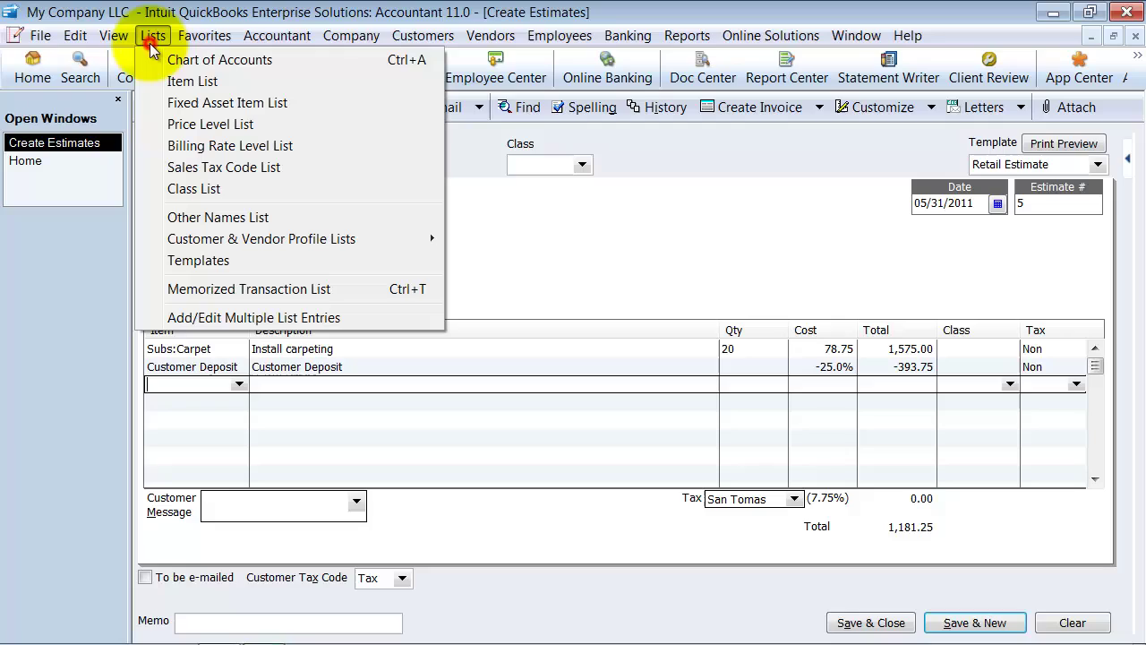
pyautogui.click(182, 81)
pyautogui.scroll(-3, 285, 445)
pyautogui.scroll(-1, 217, 460)
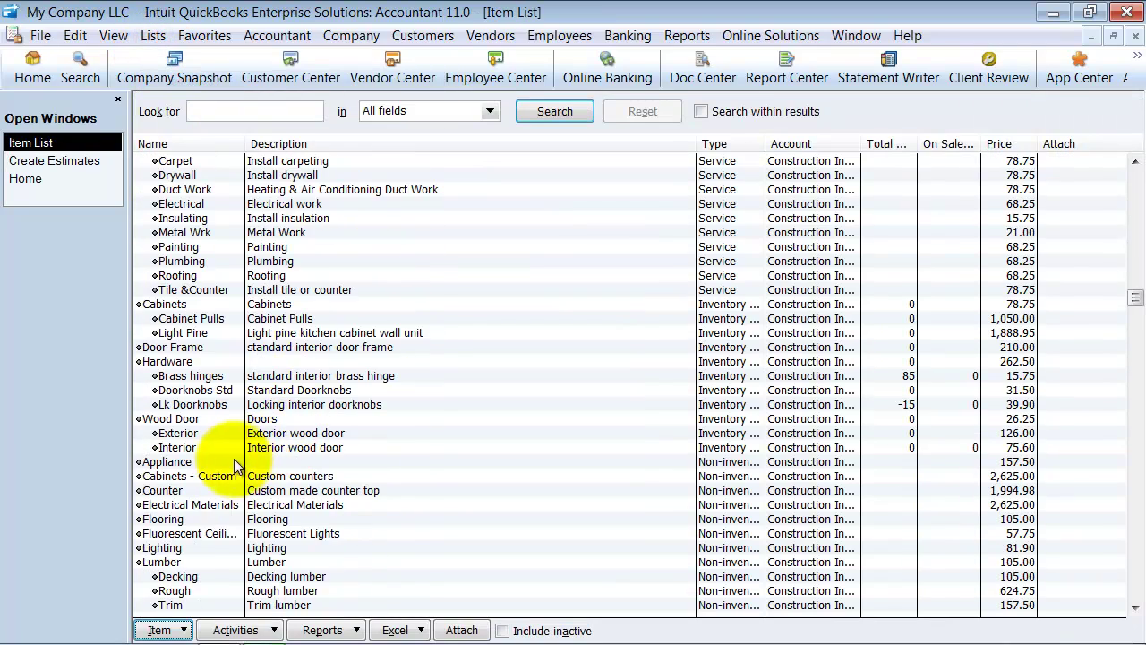
pyautogui.scroll(-5, 212, 522)
pyautogui.rightClick(215, 484)
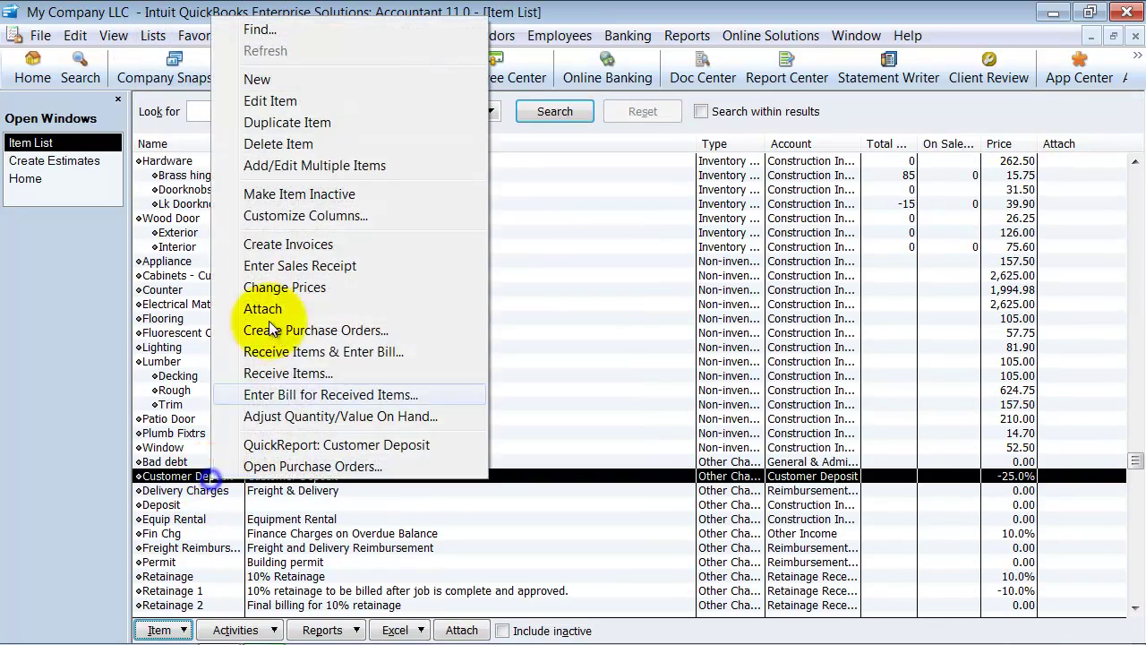
pyautogui.click(304, 101)
pyautogui.click(545, 296)
pyautogui.click(532, 360)
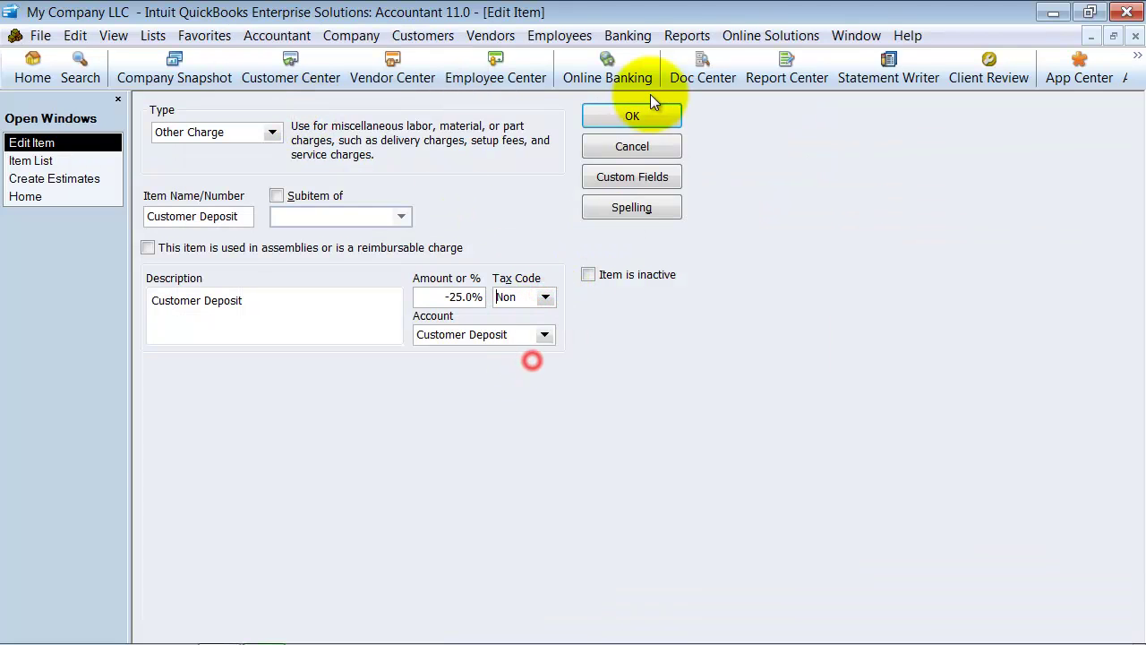
pyautogui.click(633, 116)
pyautogui.click(1135, 37)
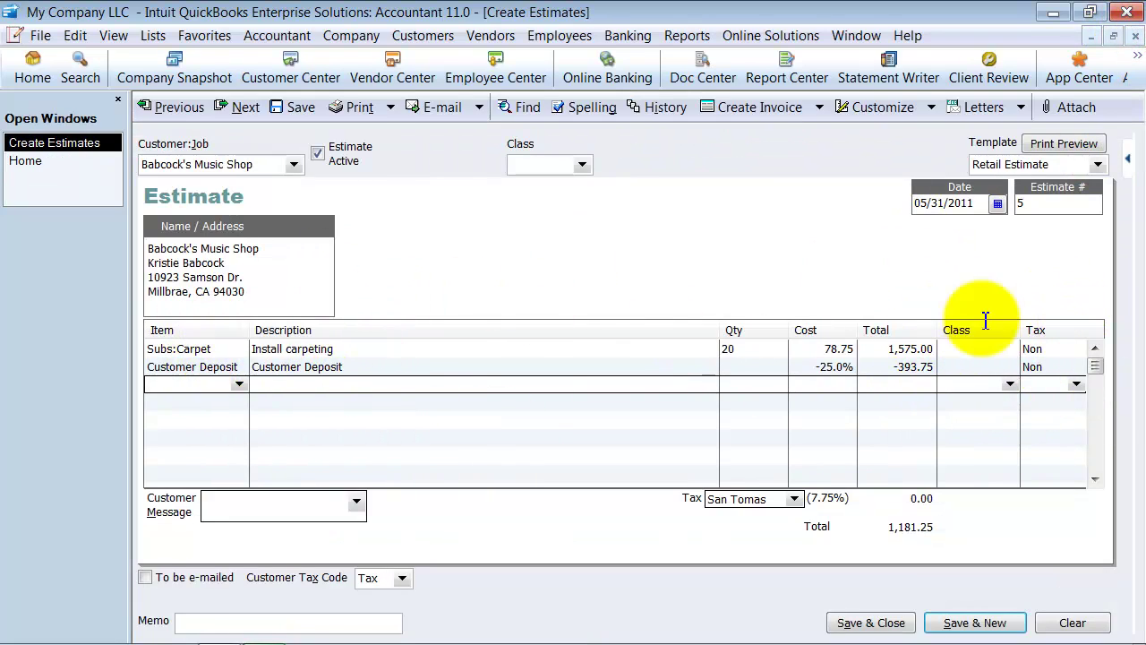
# Step: Change the estimate's Customer Deposit rate from 25% to 50%, giving -787.50
pyautogui.click(891, 366)
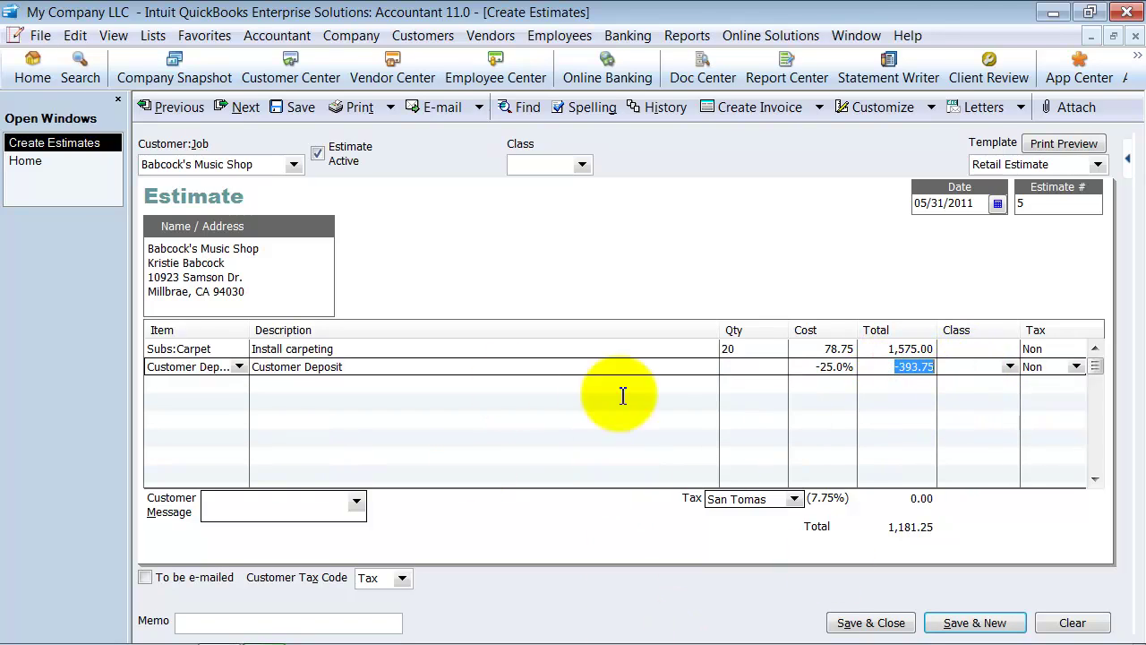
pyautogui.doubleClick(823, 365)
pyautogui.write('50')
pyautogui.press('Tab')
pyautogui.click(891, 366)
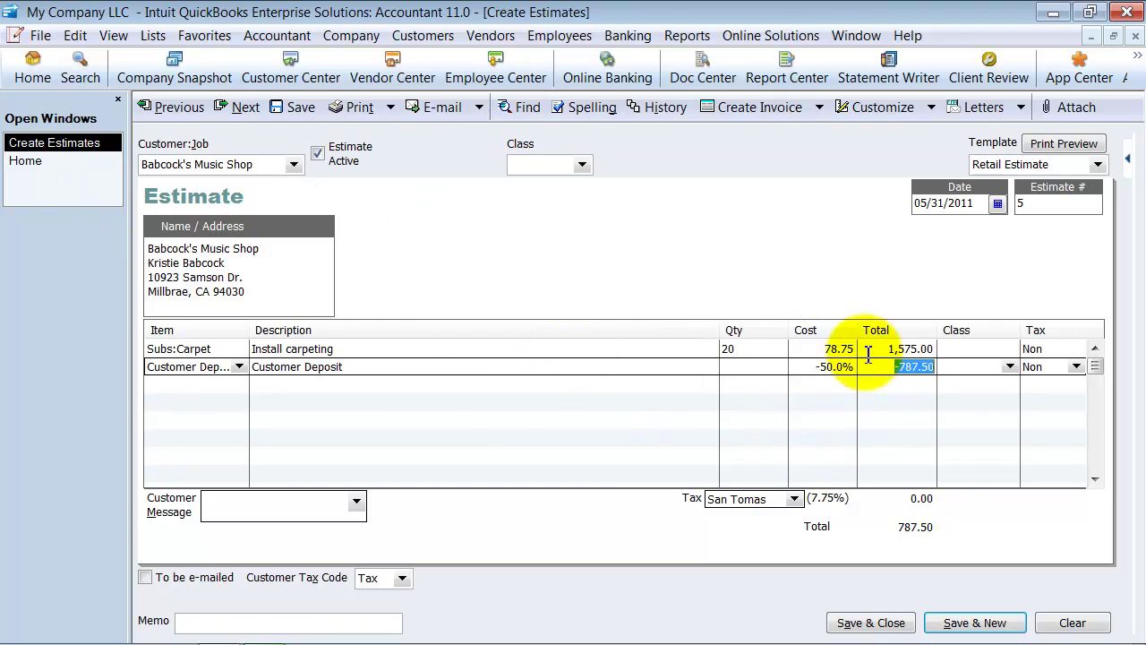
pyautogui.click(871, 348)
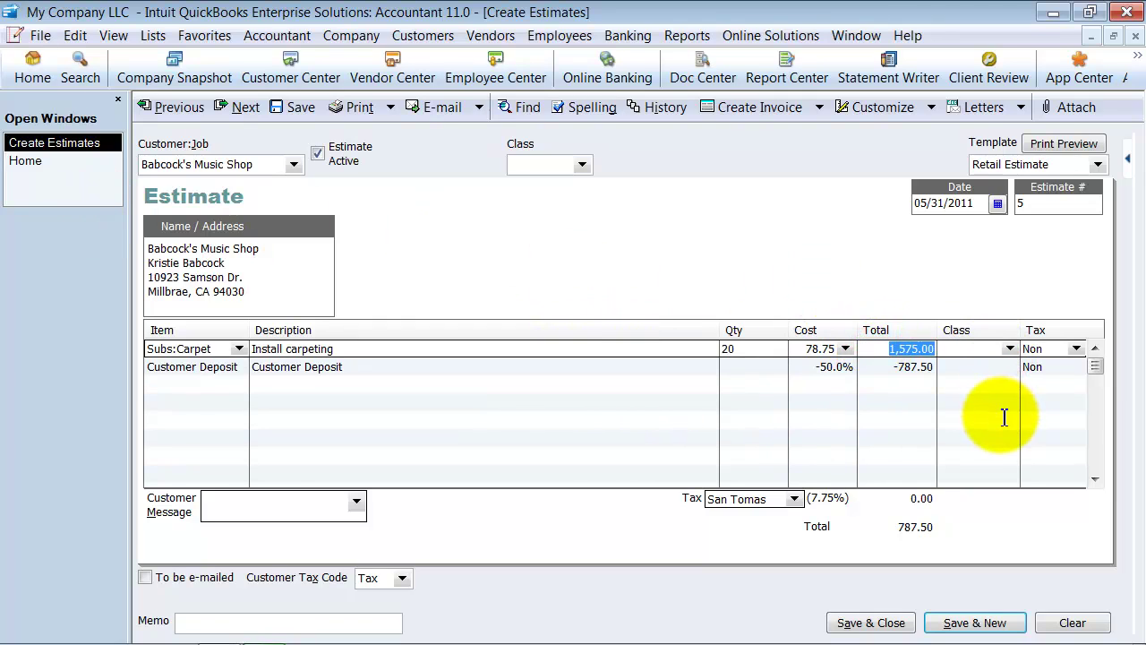
pyautogui.click(879, 366)
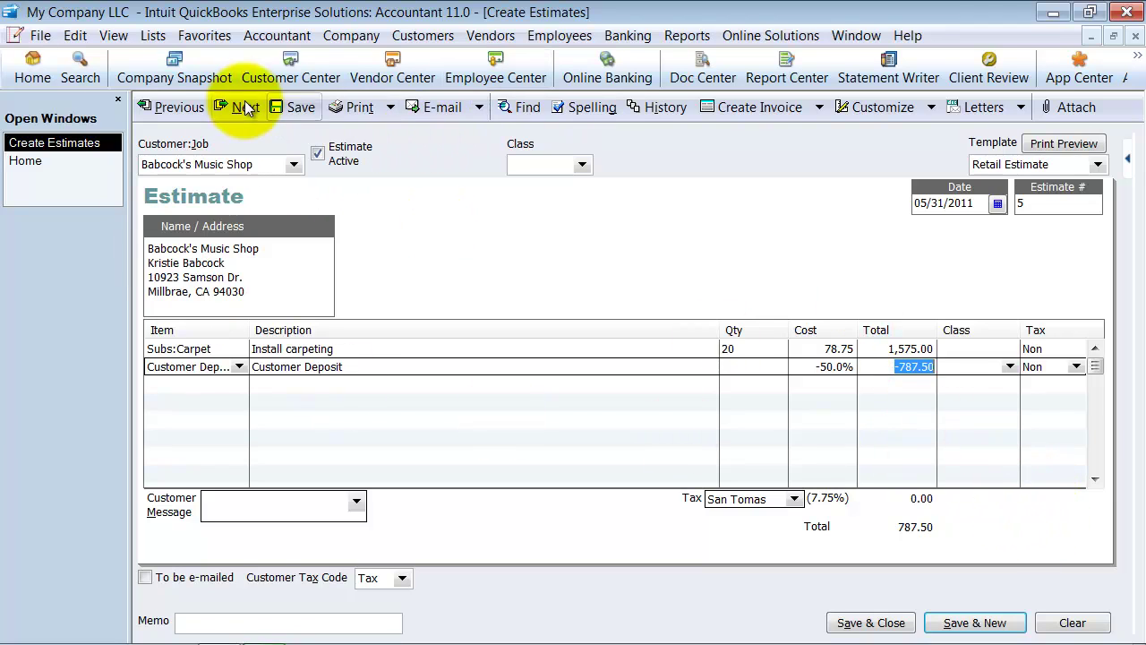
# Step: Cancel the progress invoice prompt and save estimate 5
pyautogui.click(742, 107)
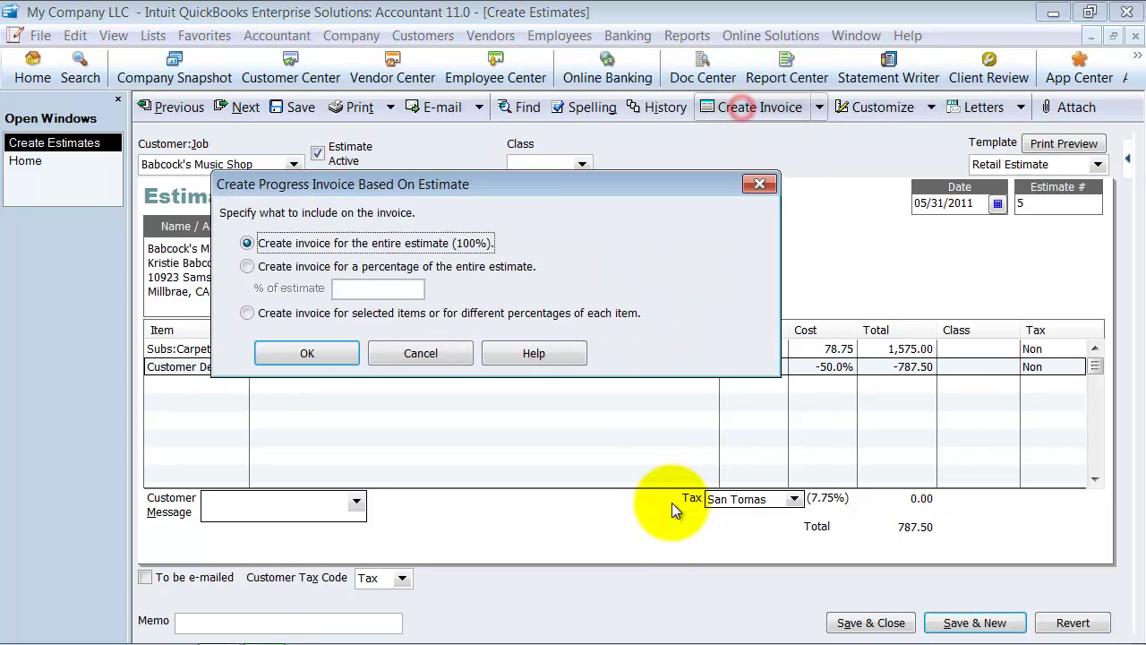
pyautogui.click(270, 266)
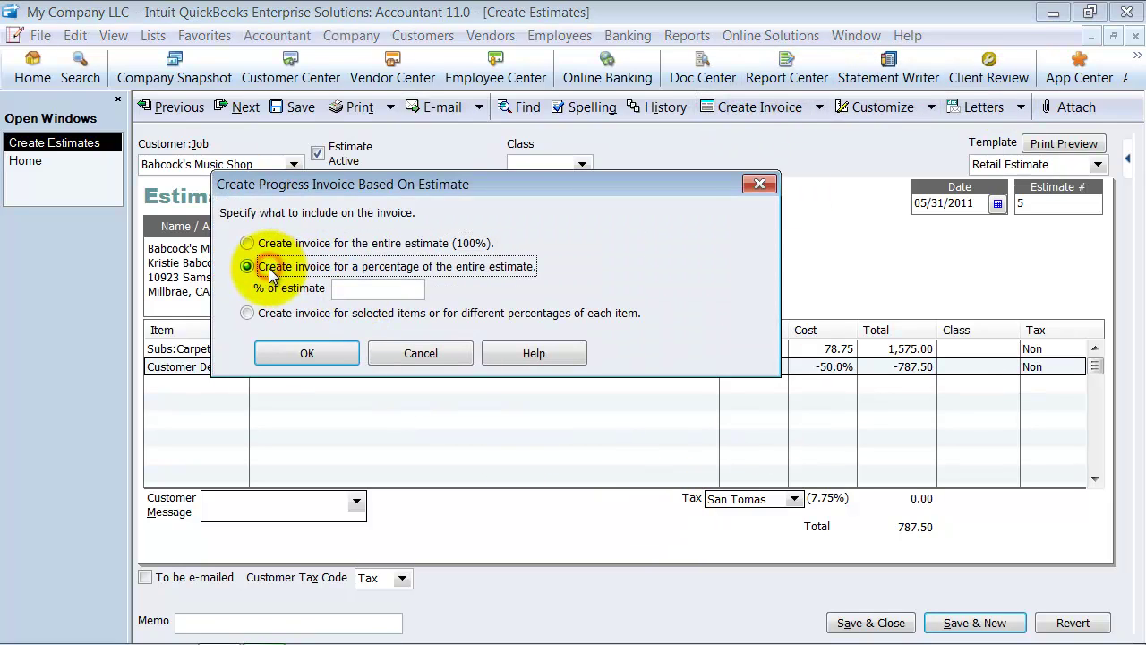
pyautogui.click(420, 355)
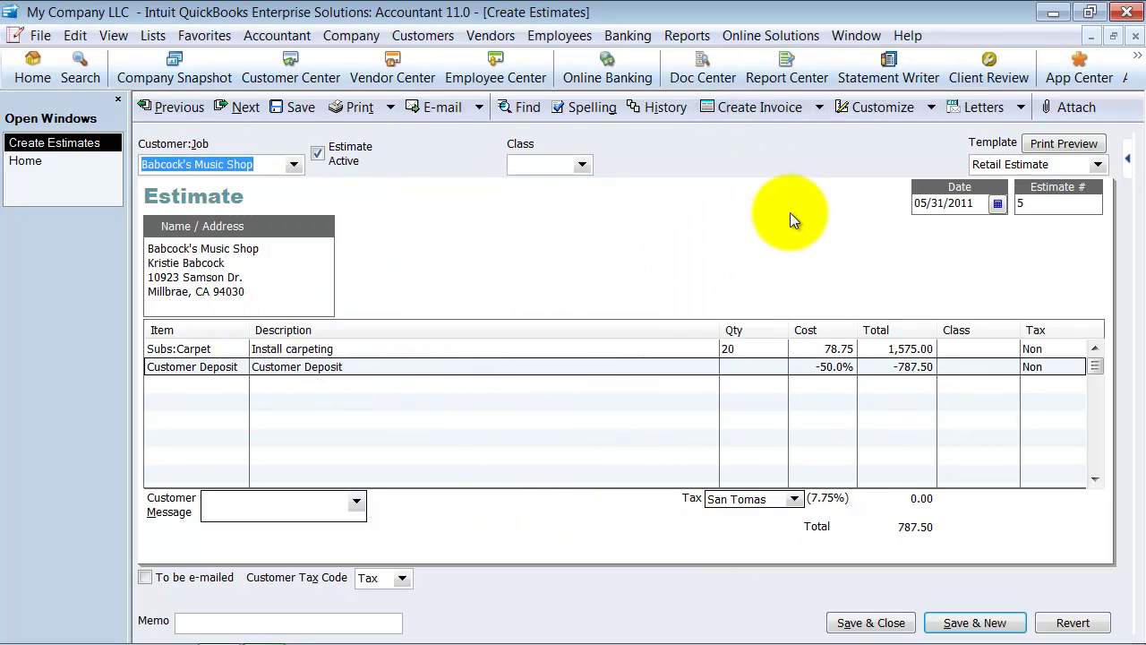
pyautogui.click(302, 106)
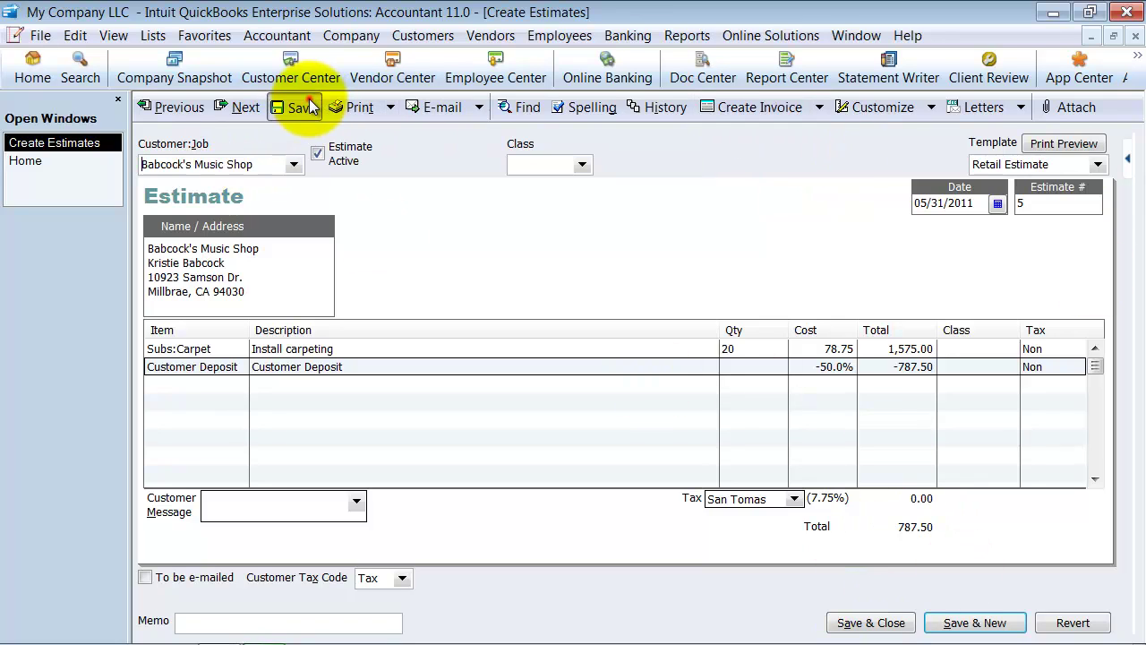
# Step: Start a sales receipt for Babcock's Music Shop with a 787.50 Customer Deposit line
pyautogui.click(57, 164)
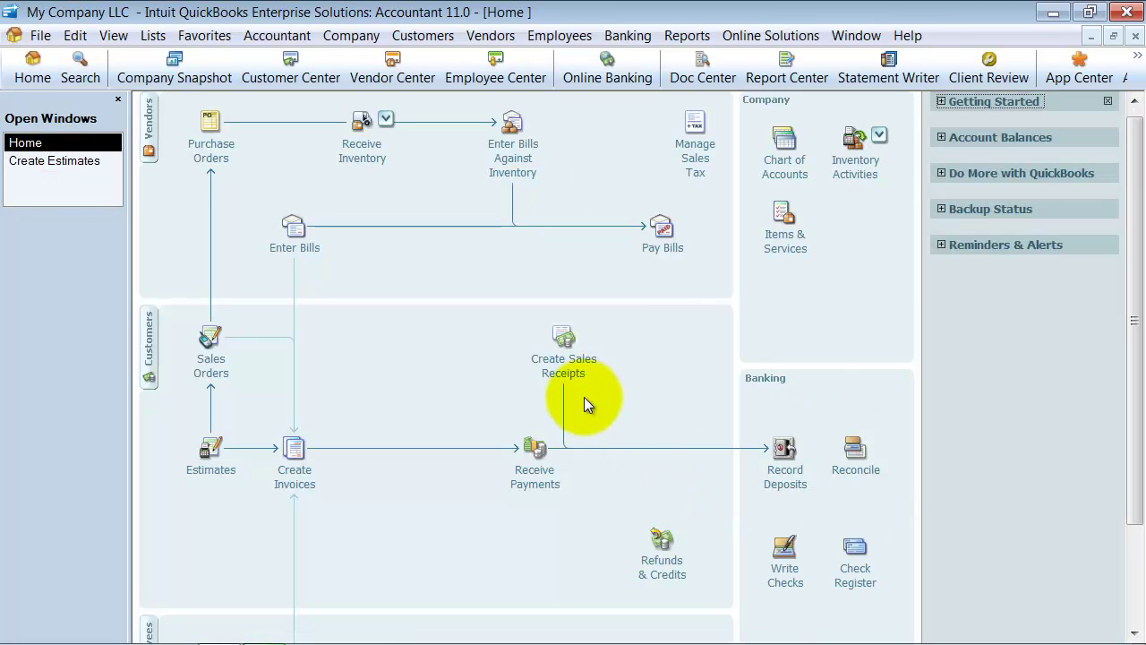
pyautogui.click(577, 367)
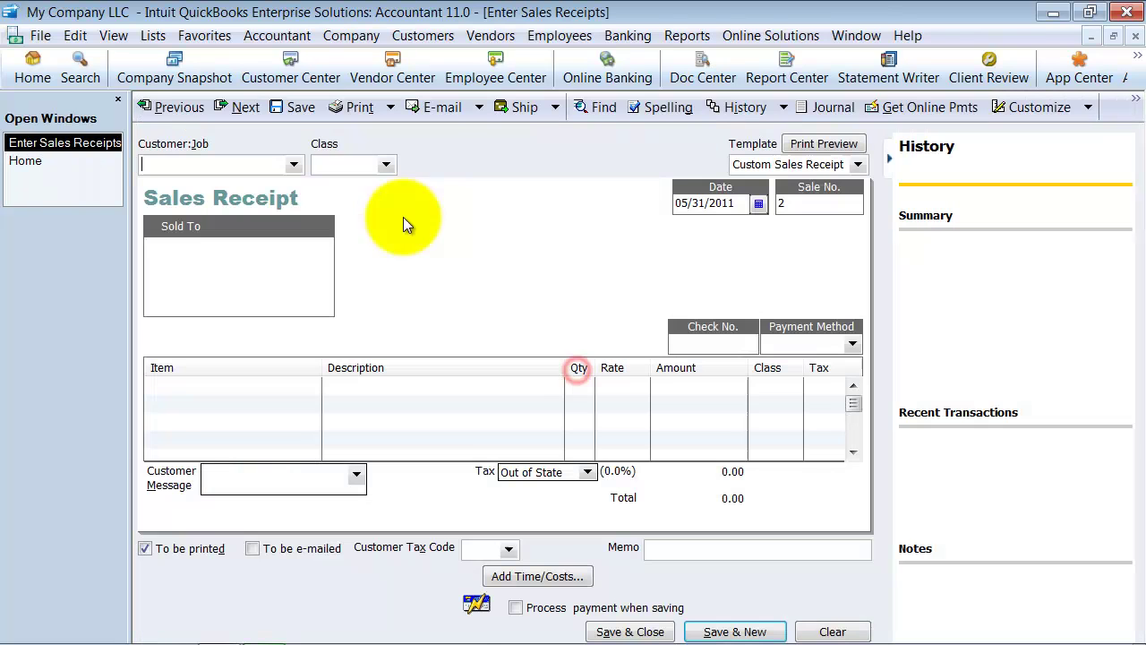
pyautogui.click(294, 164)
pyautogui.click(188, 318)
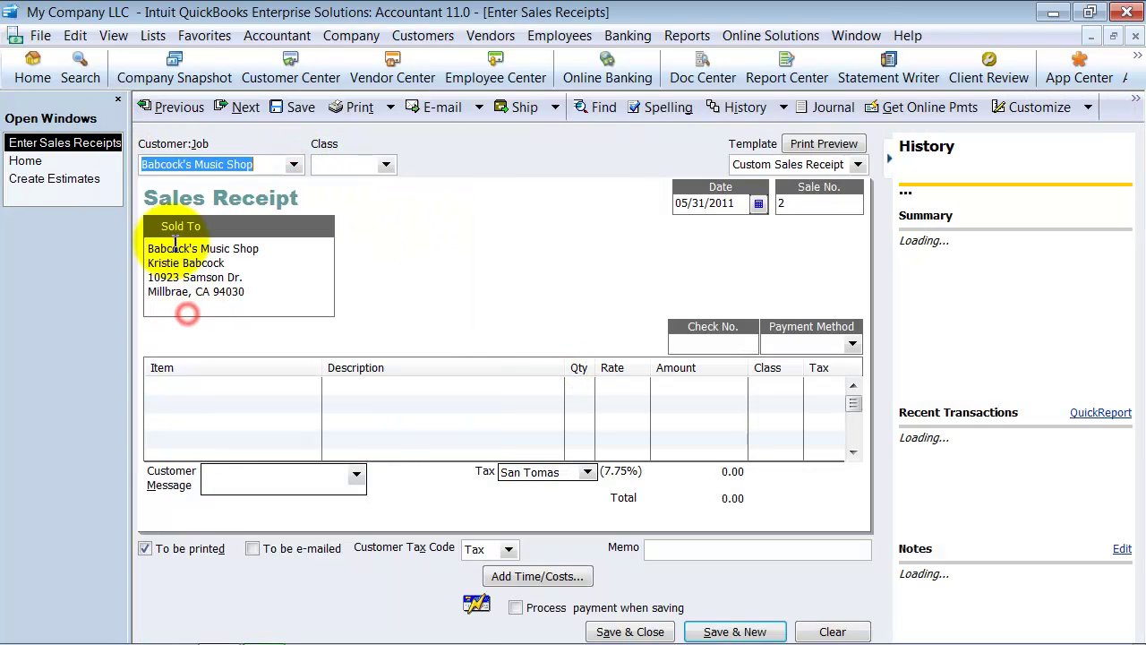
pyautogui.click(192, 385)
pyautogui.write('cu')
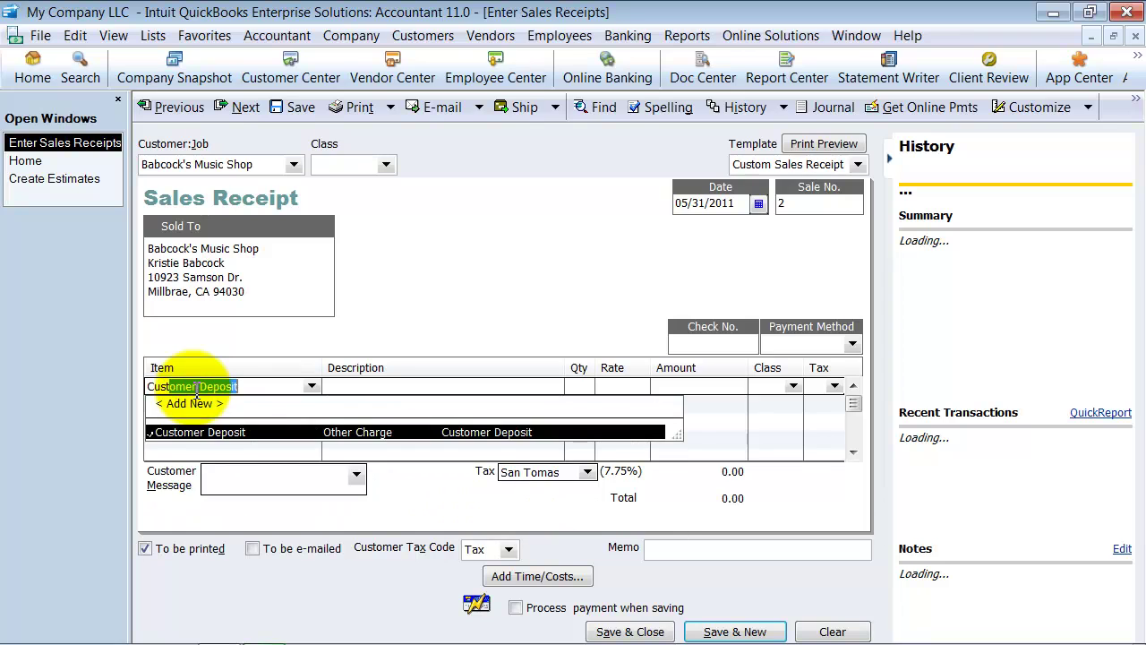
pyautogui.press('Tab')
pyautogui.press('Tab')
pyautogui.press('Tab')
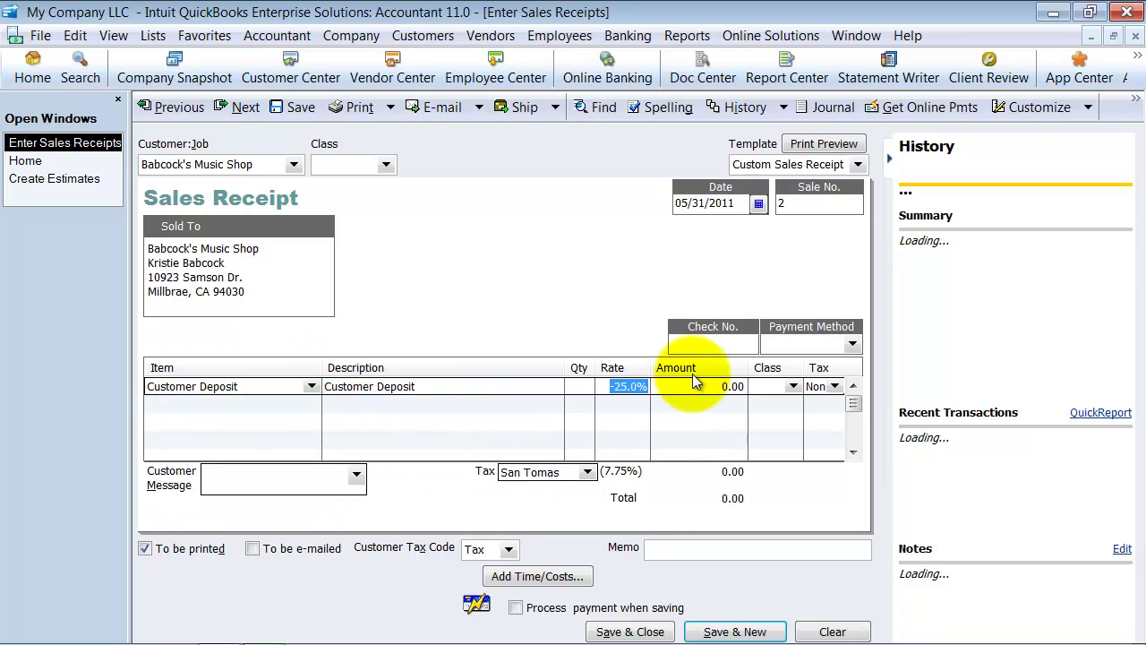
pyautogui.write('-787.50')
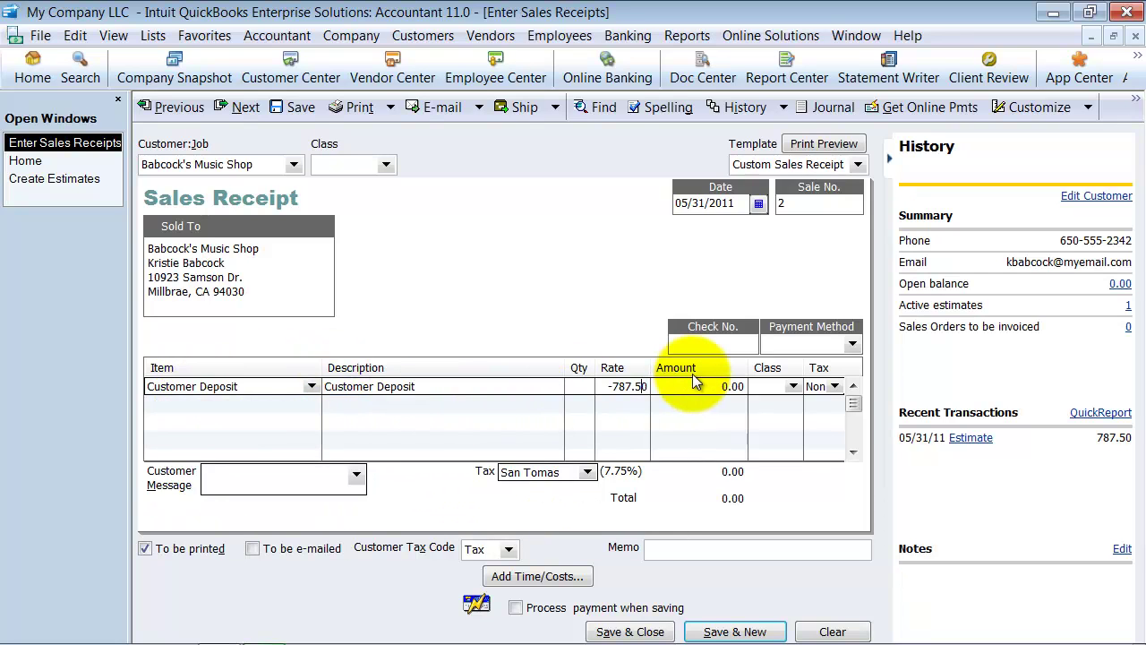
pyautogui.press('BackSpace')
pyautogui.press('Tab')
# Step: Enter the check number, set payment method Check, untick To be printed, and save
pyautogui.click(730, 345)
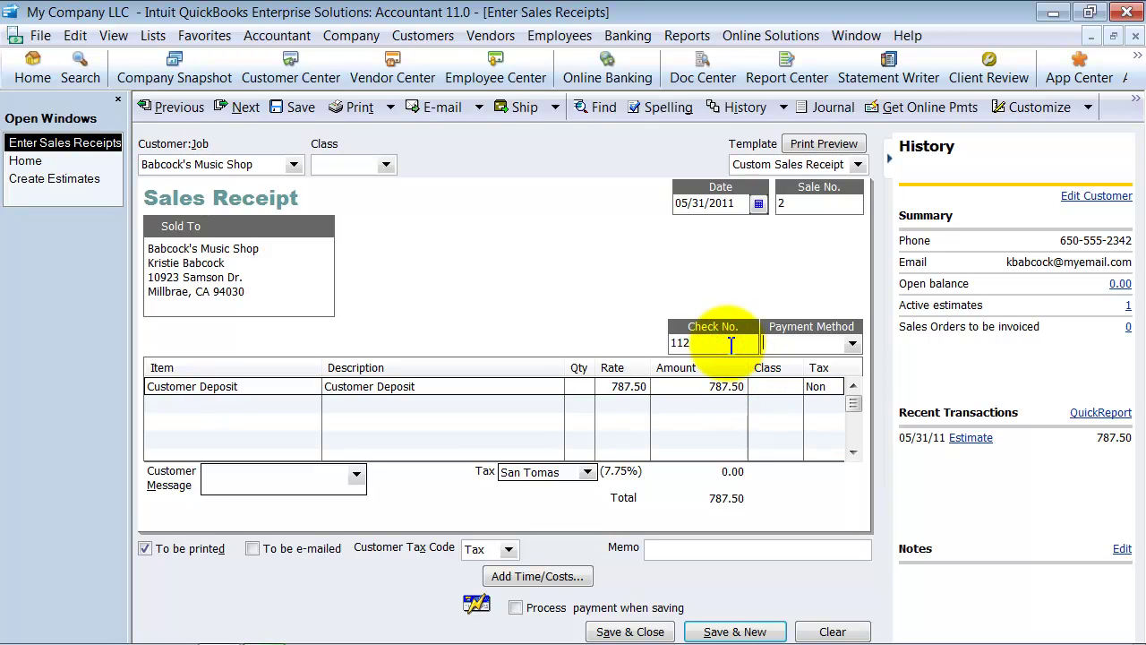
pyautogui.write('ck')
pyautogui.press('Tab')
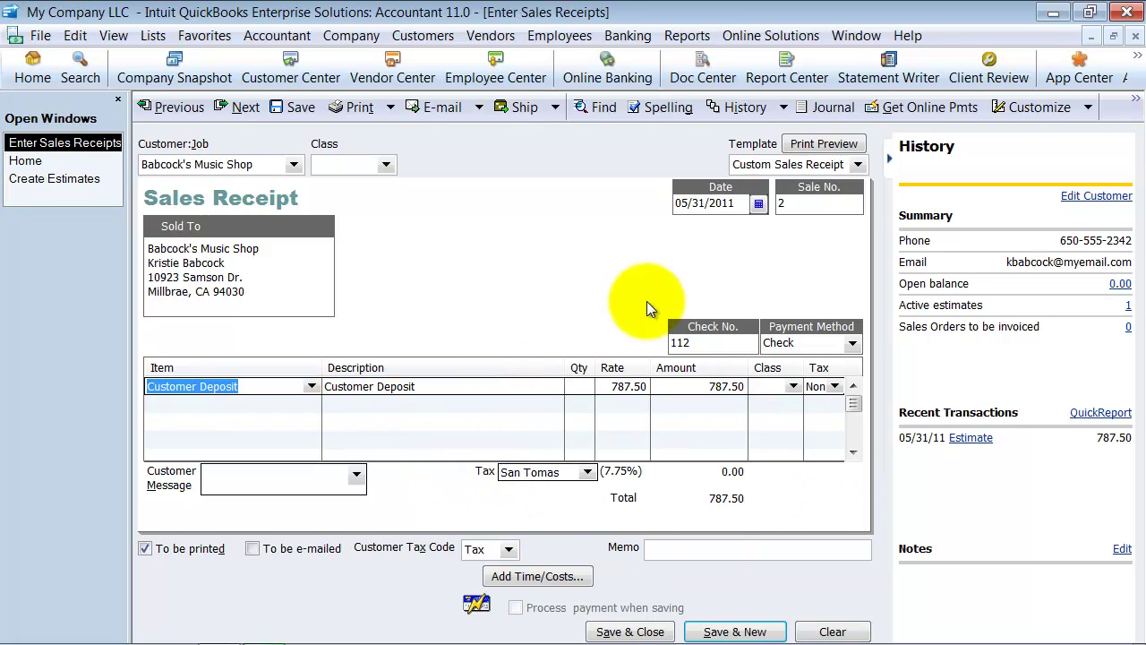
pyautogui.click(172, 548)
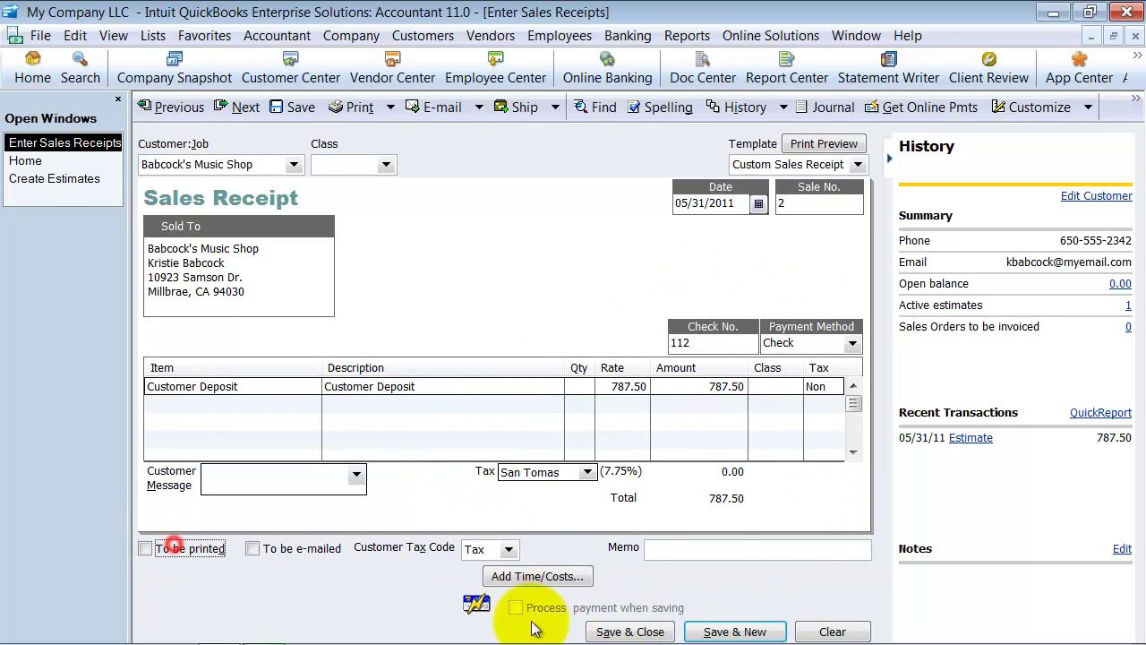
pyautogui.click(629, 631)
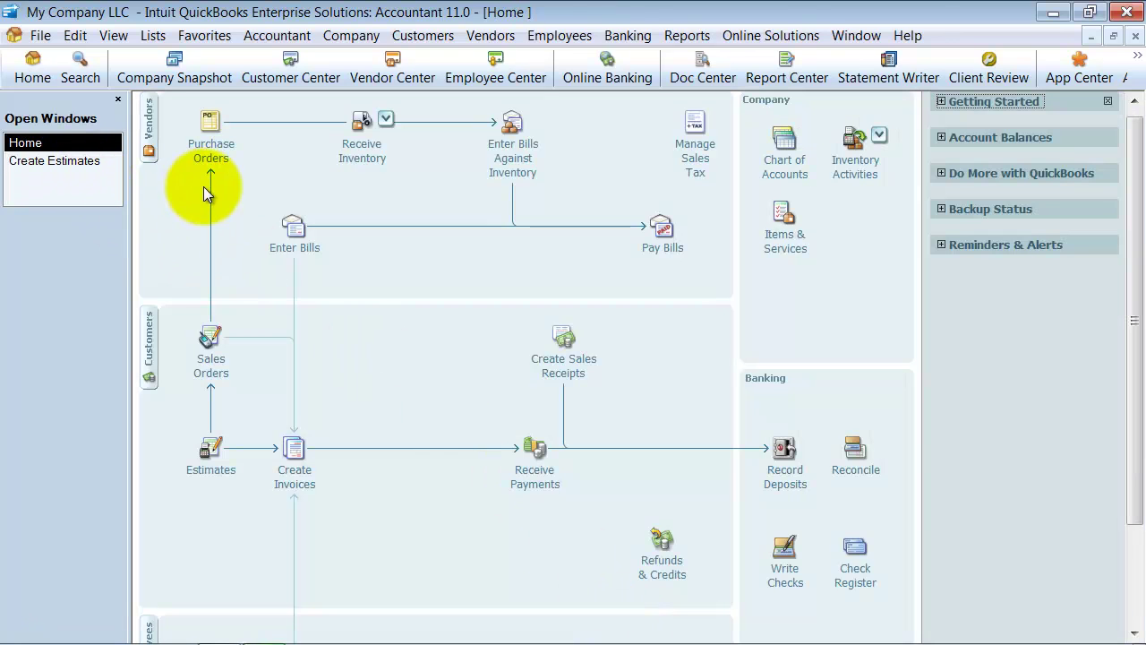
# Step: Open the Customer Deposit register from Lists > Chart of Accounts
pyautogui.click(151, 36)
pyautogui.click(152, 56)
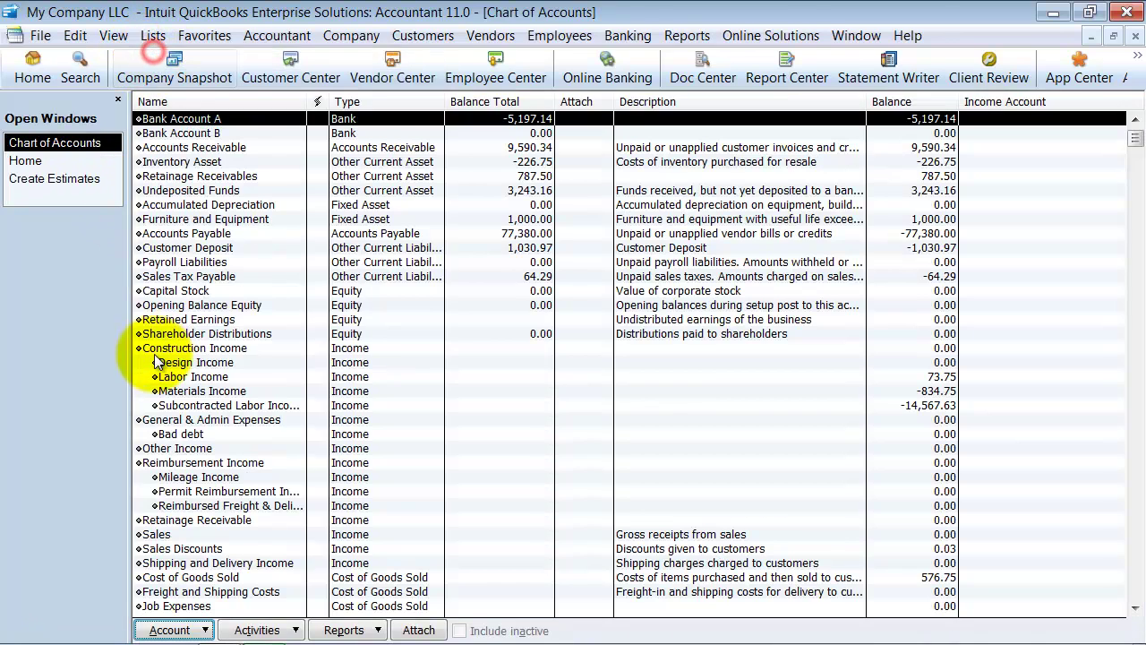
pyautogui.doubleClick(183, 249)
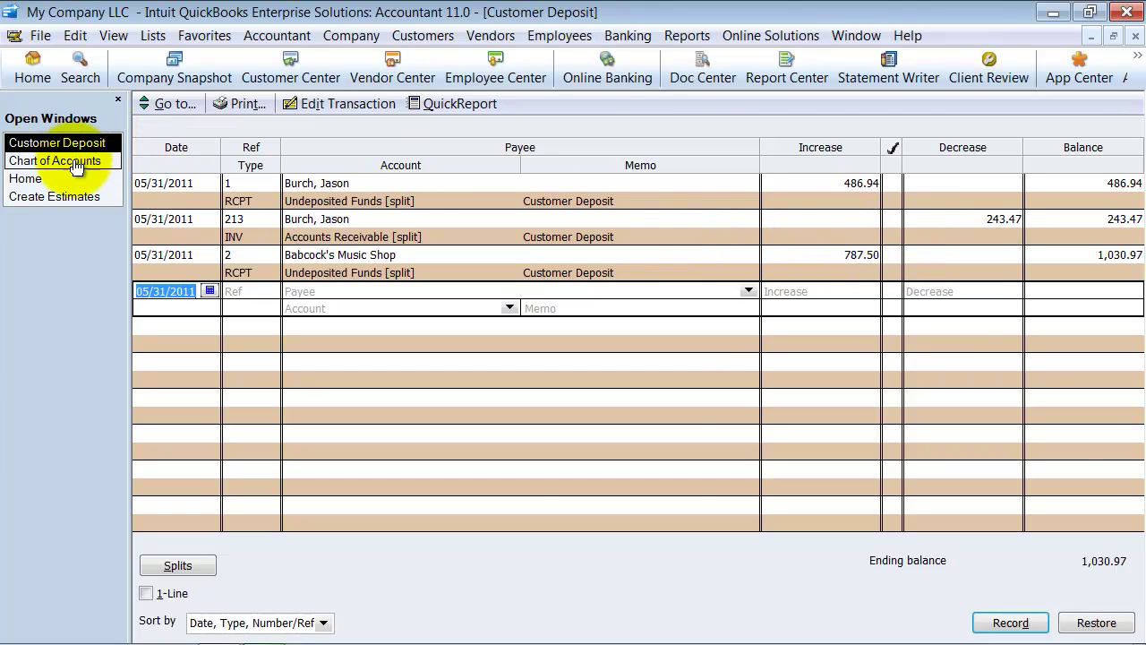
# Step: Invoice 100% of Babcock's estimate as progress invoice 214, check the carpet and deposit lines, and save
pyautogui.click(69, 198)
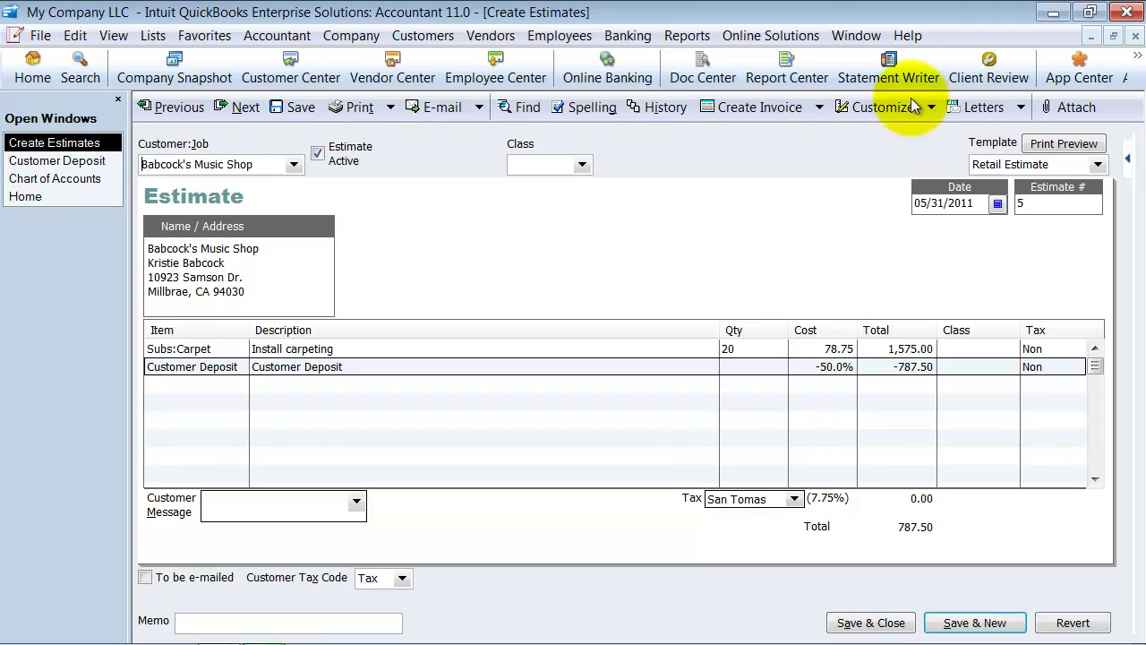
pyautogui.click(758, 109)
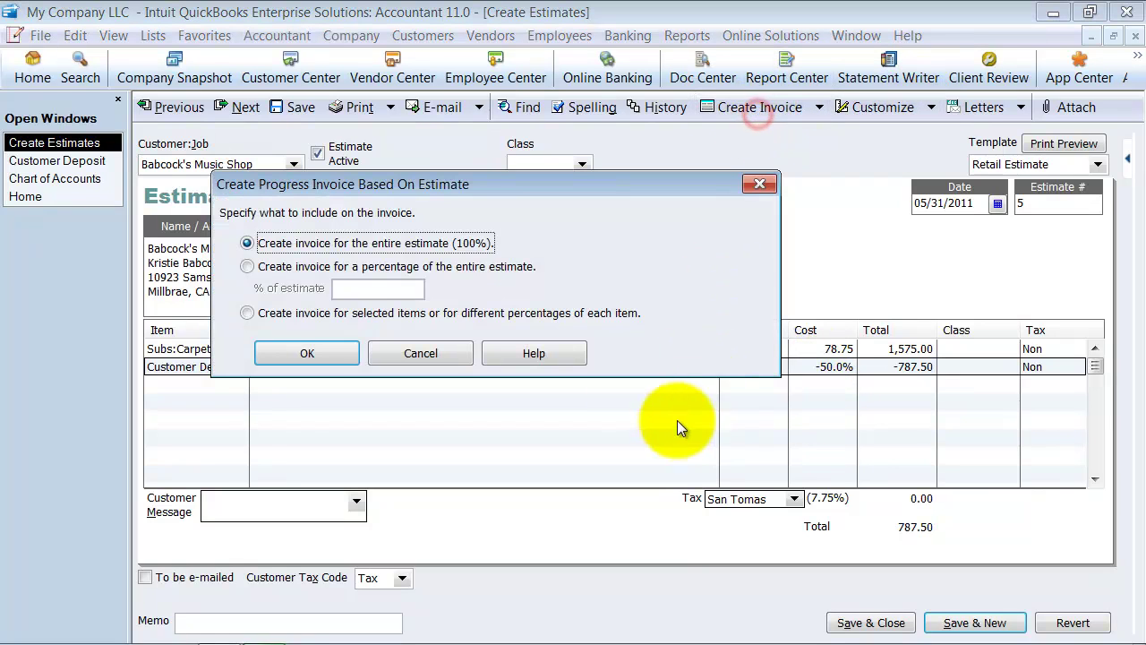
pyautogui.click(318, 351)
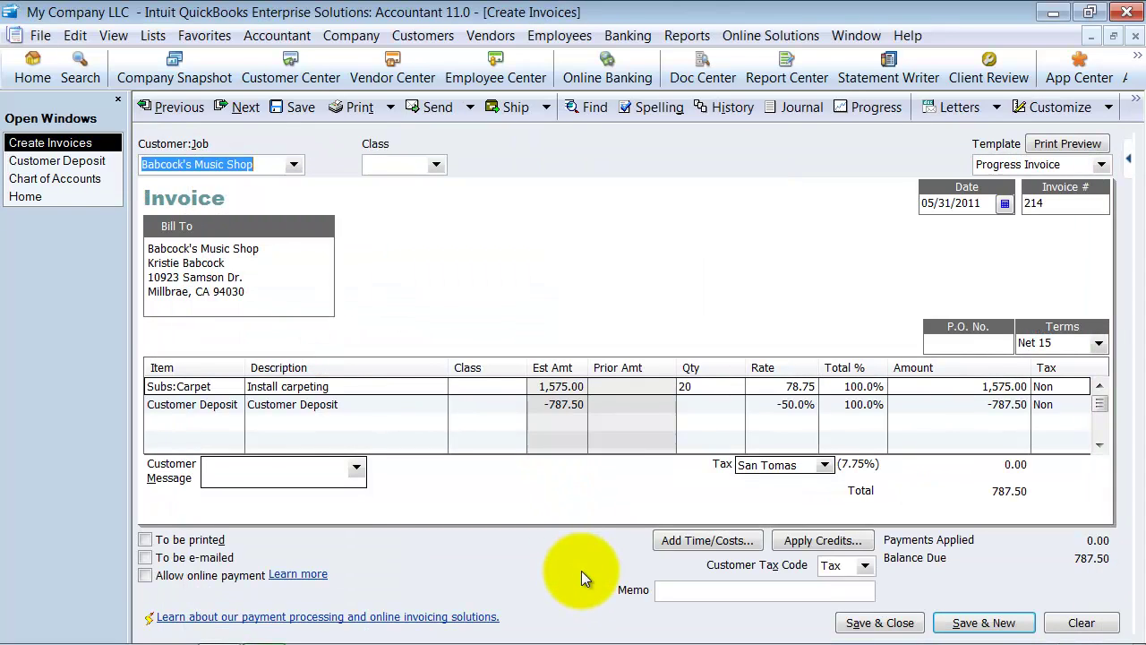
pyautogui.click(943, 388)
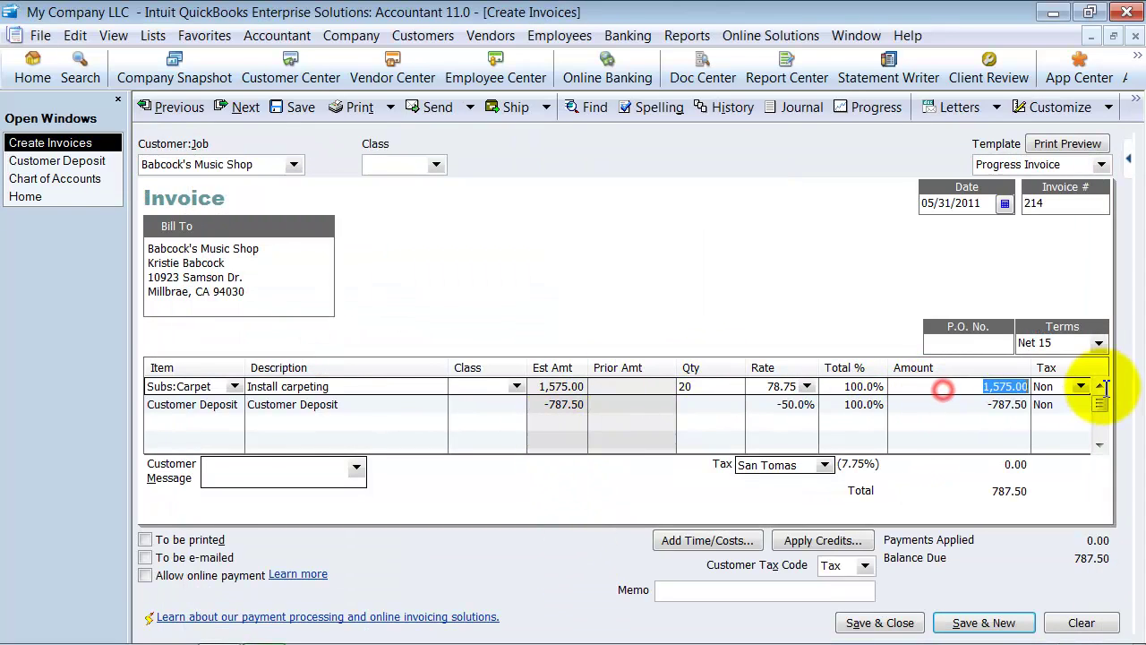
pyautogui.click(990, 405)
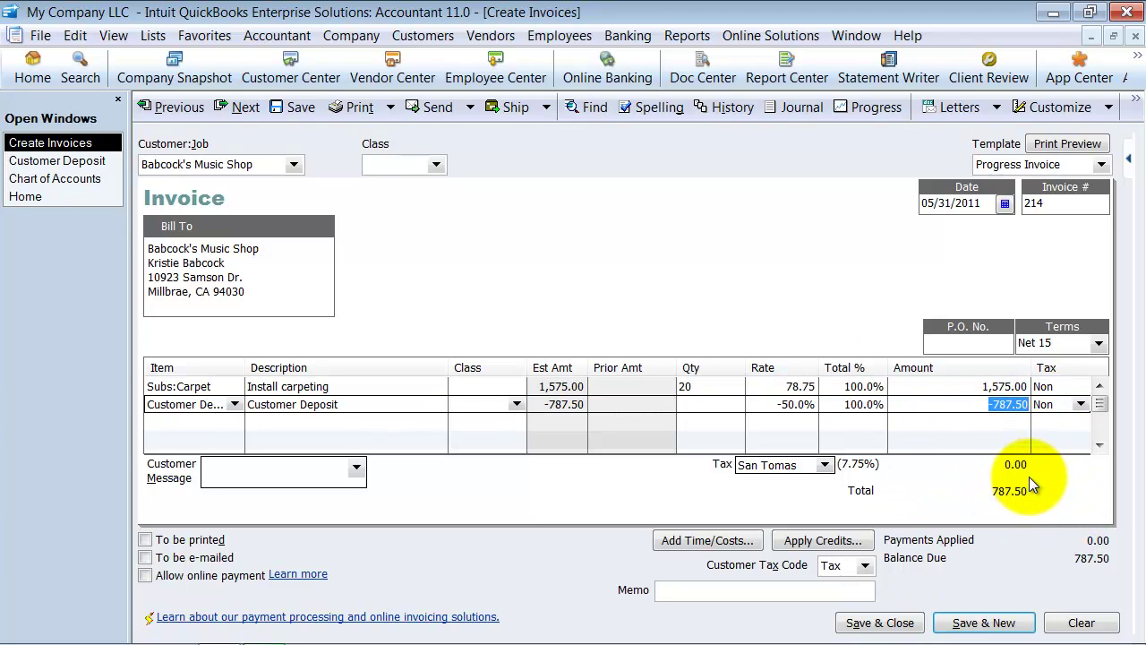
pyautogui.click(860, 624)
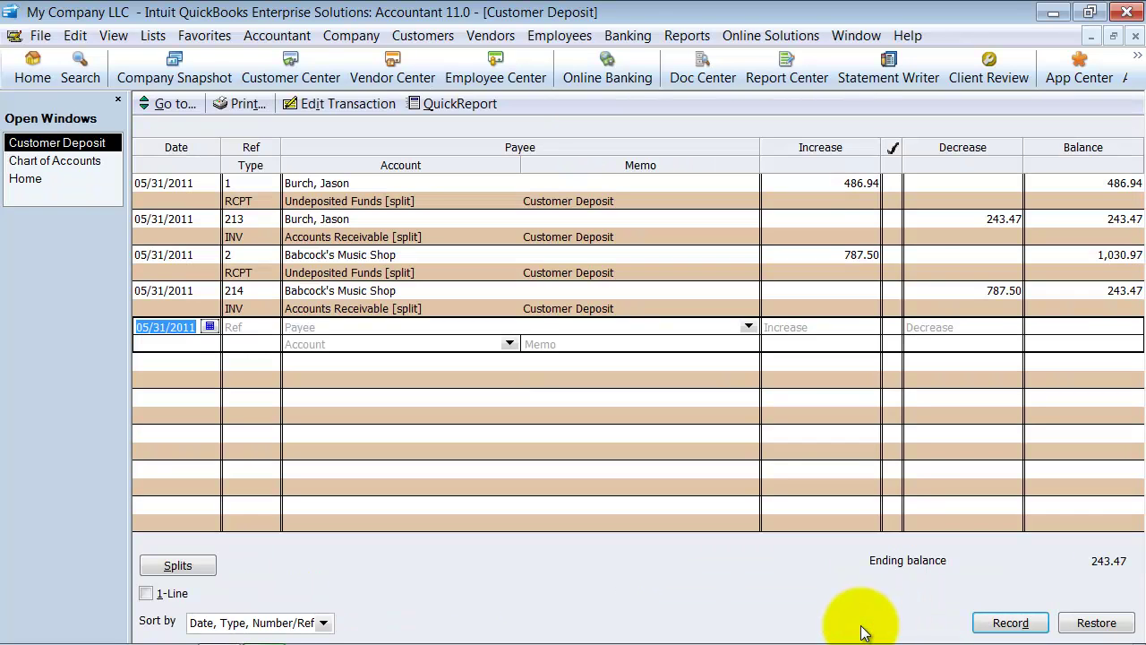
# Step: Compare Babcock's 787.50 deposit receipt with the new invoice entry, then close the register
pyautogui.click(834, 246)
pyautogui.click(947, 293)
pyautogui.click(832, 249)
pyautogui.click(955, 284)
pyautogui.click(852, 251)
pyautogui.click(972, 298)
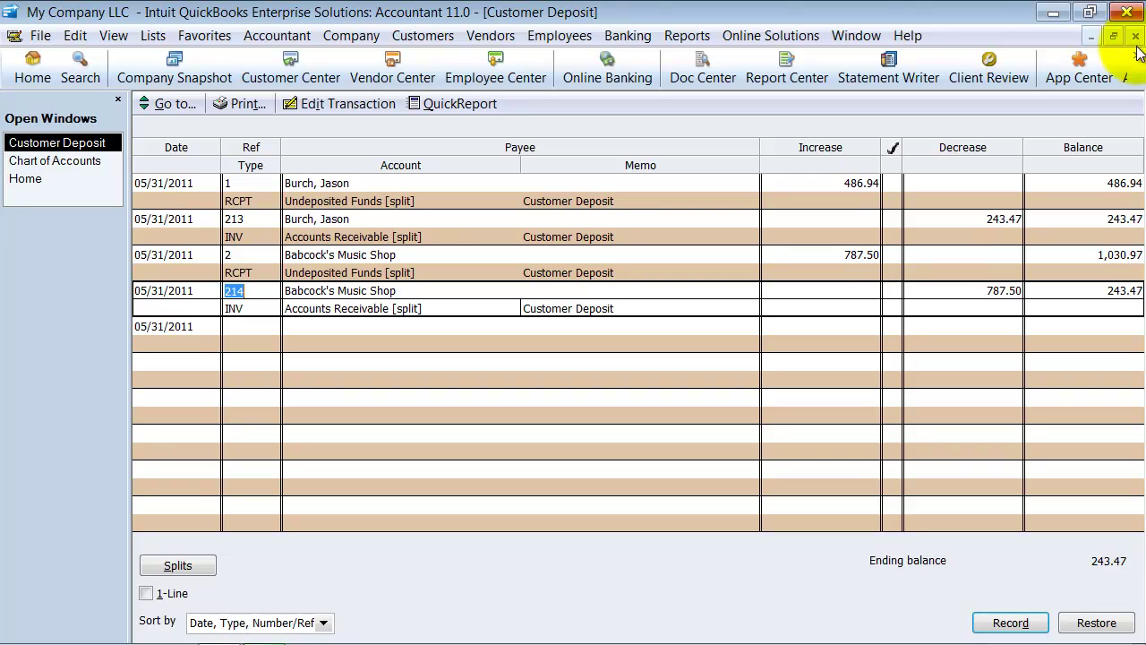
pyautogui.click(1135, 37)
# Step: Widen the Attach, Balance Total and Name columns in the Chart of Accounts
pyautogui.scroll(3, 268, 210)
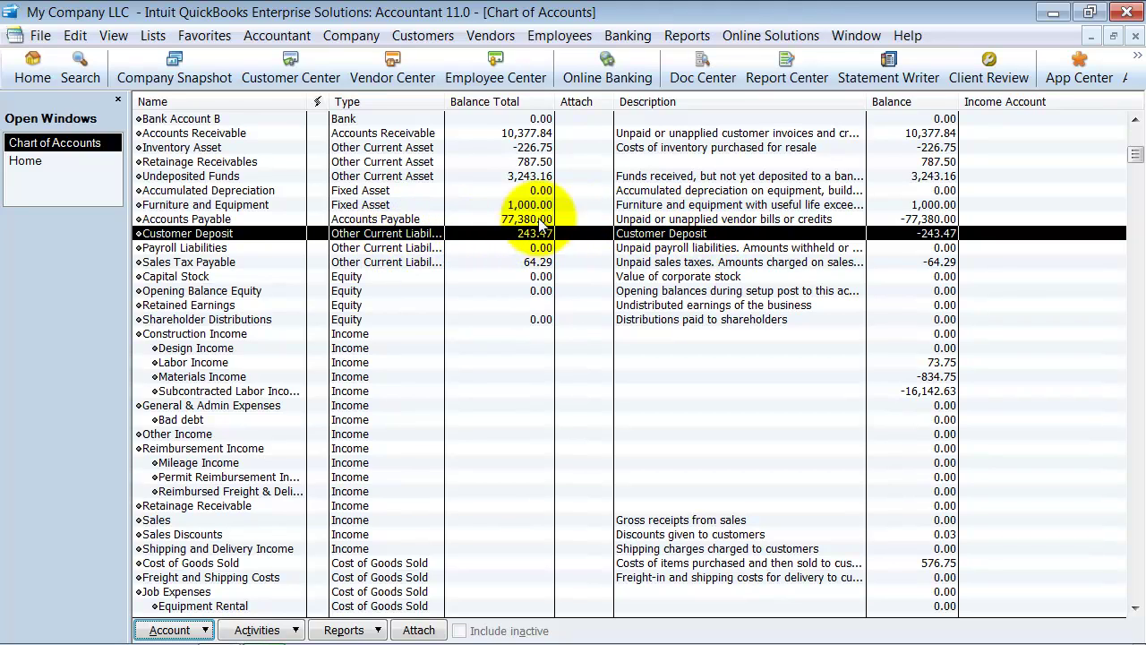
pyautogui.moveTo(613, 94); pyautogui.dragTo(949, 101)
pyautogui.moveTo(556, 92); pyautogui.dragTo(882, 103)
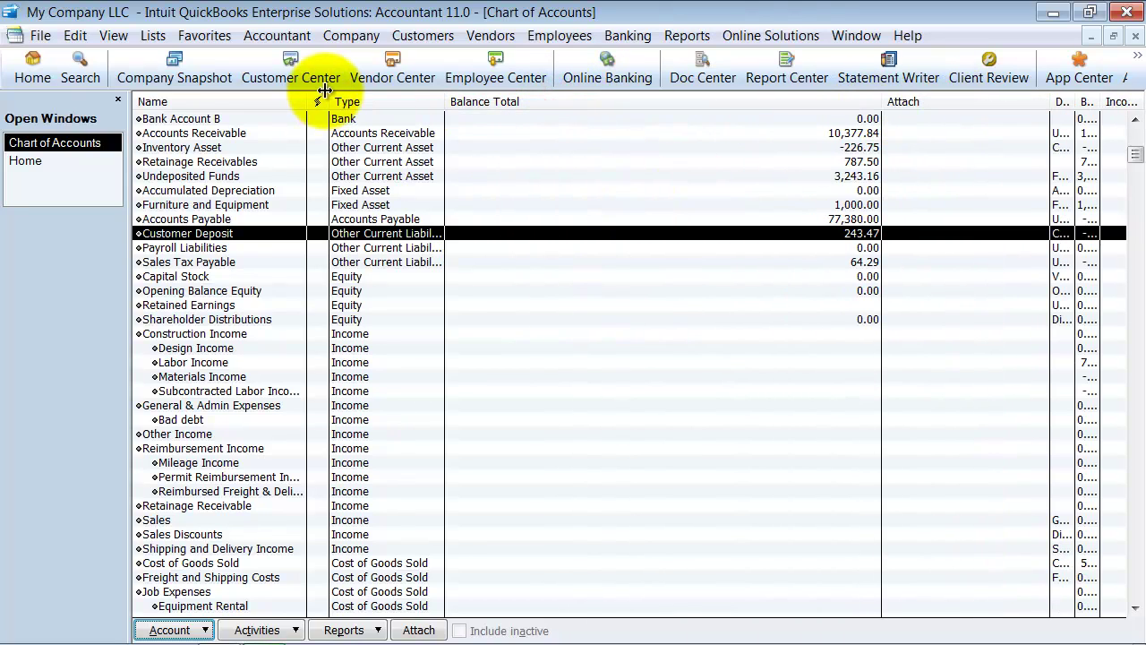
pyautogui.moveTo(307, 101); pyautogui.dragTo(495, 132)
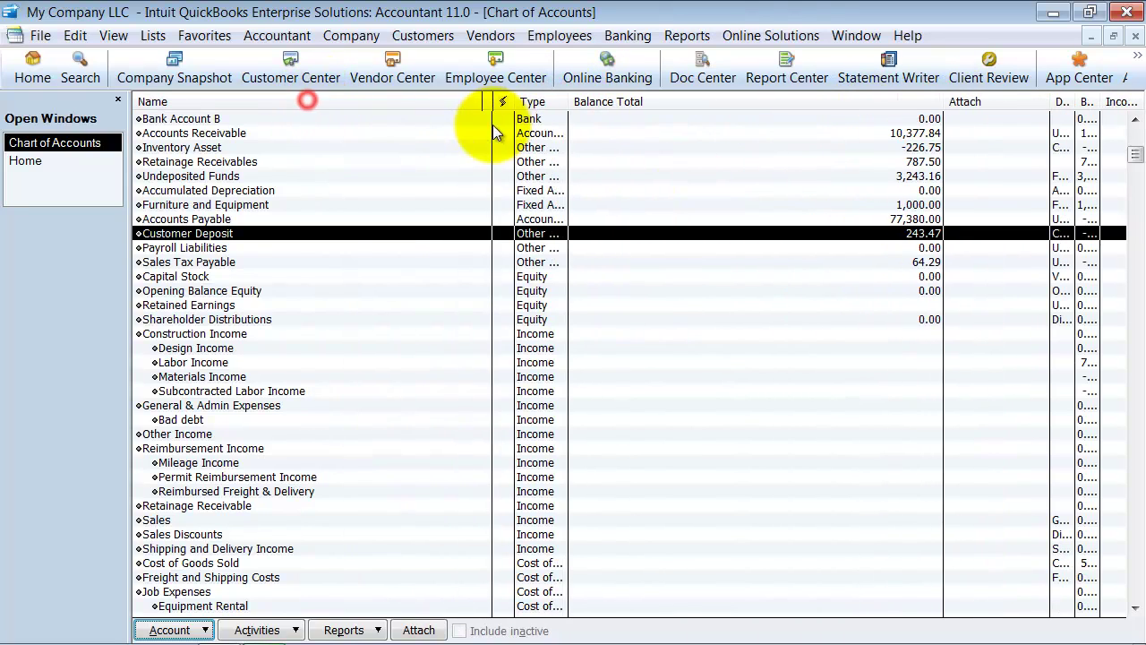
# Step: Begin reconciling Customer Deposit for statement date 04/30/2011 with a 0.00 ending balance
pyautogui.rightClick(282, 235)
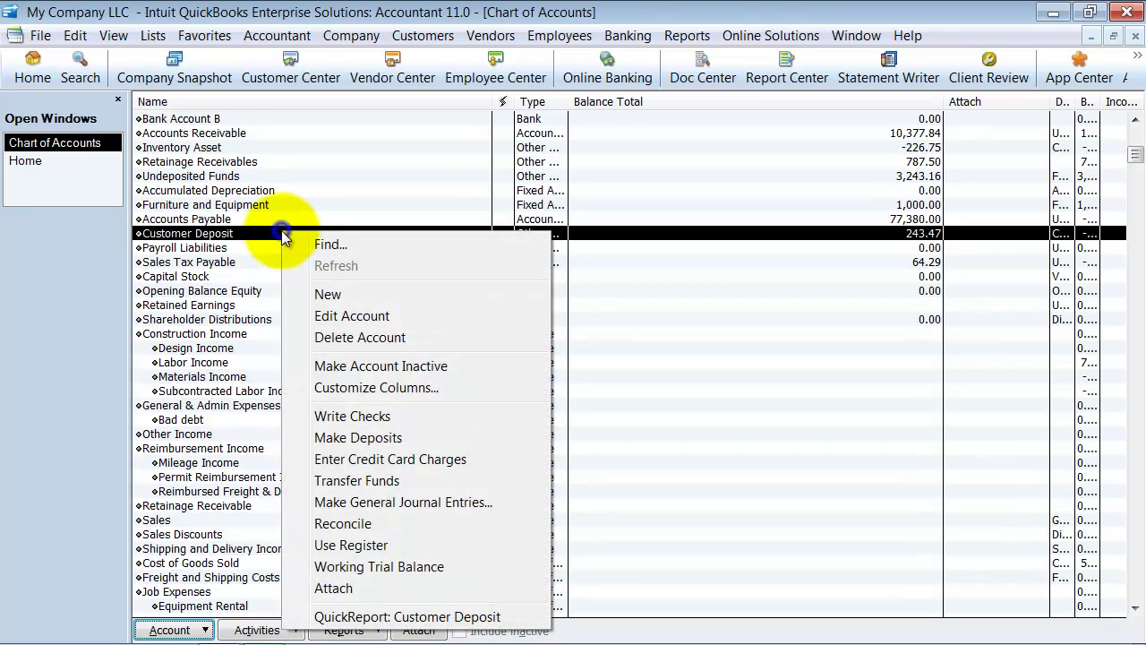
pyautogui.click(343, 523)
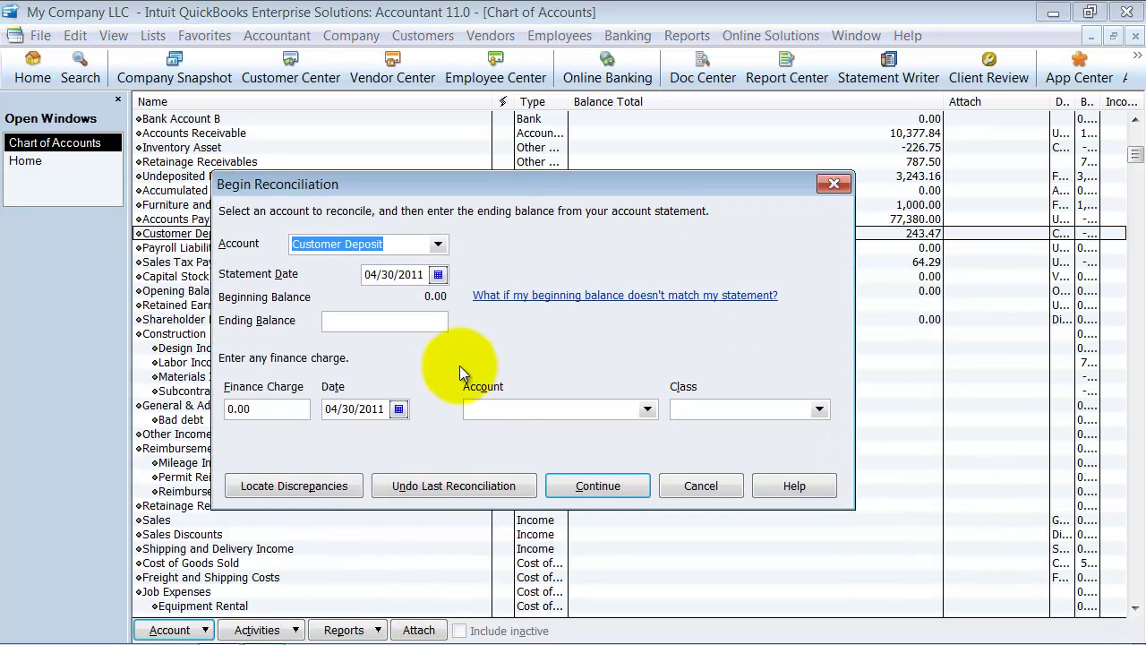
pyautogui.press('Tab')
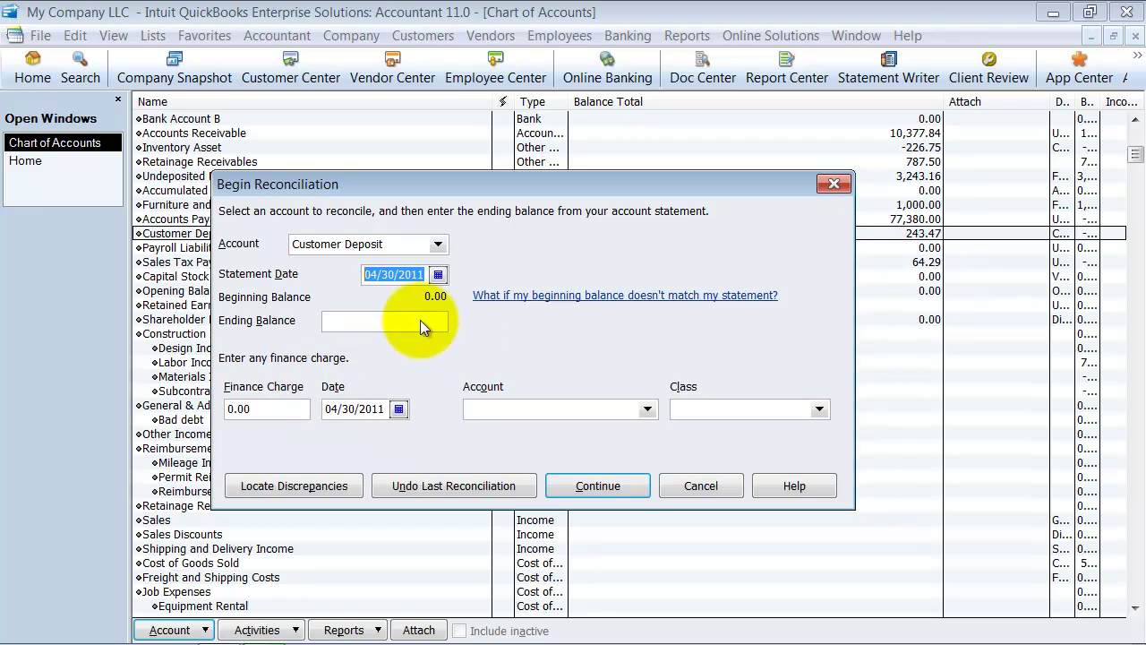
pyautogui.click(374, 276)
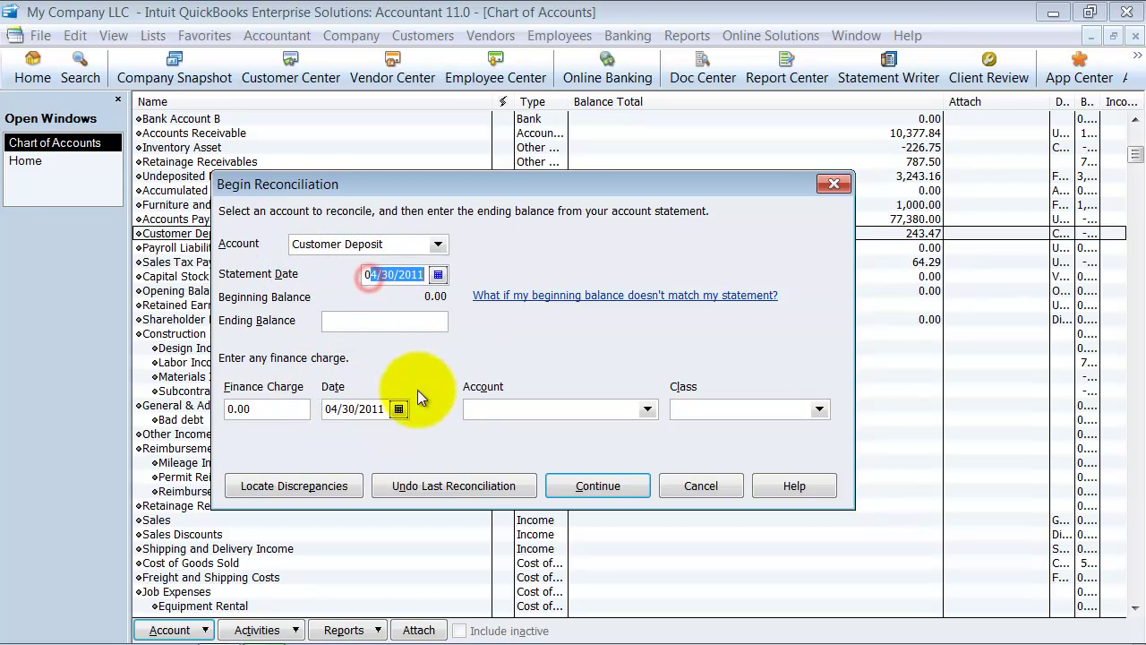
pyautogui.click(429, 324)
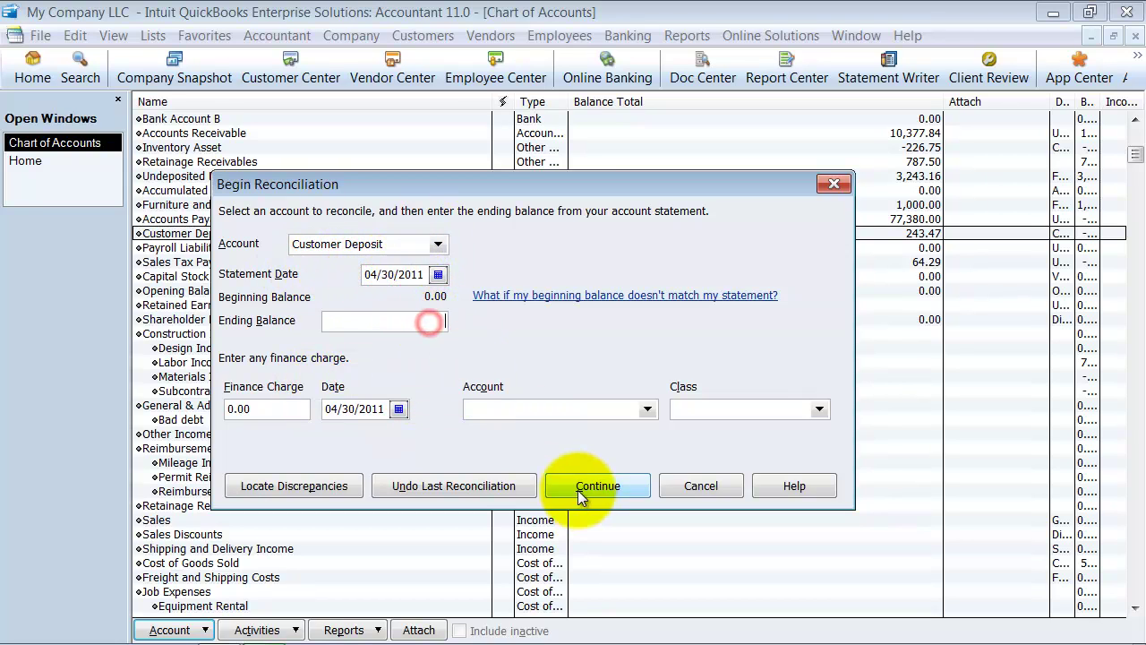
pyautogui.write('0')
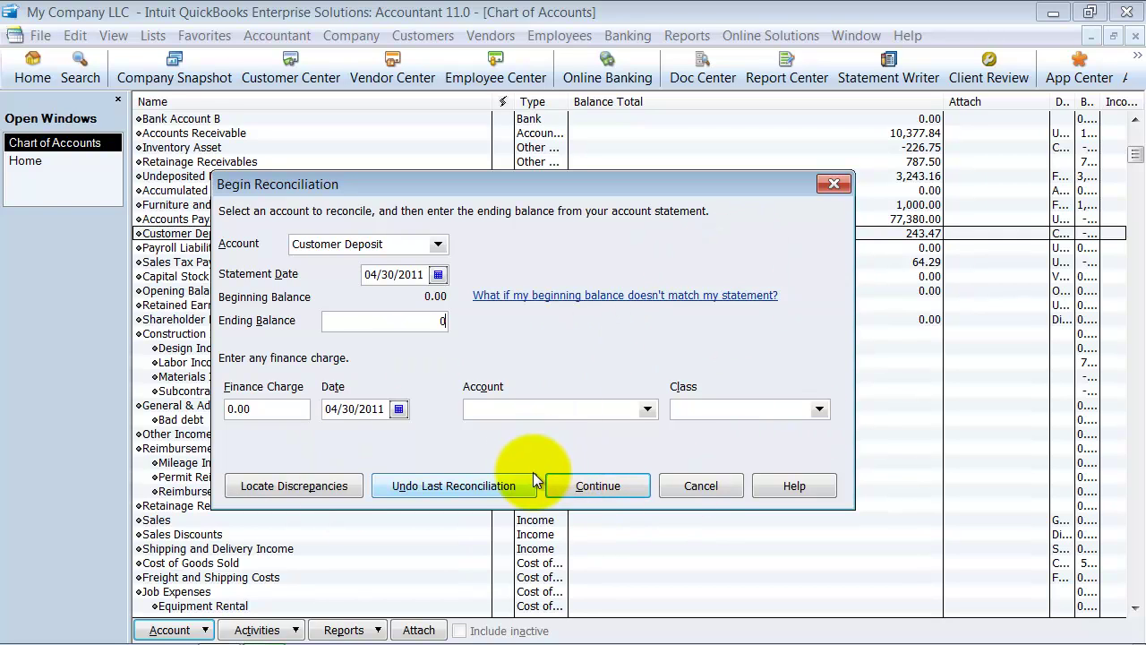
pyautogui.moveTo(425, 273); pyautogui.dragTo(351, 261)
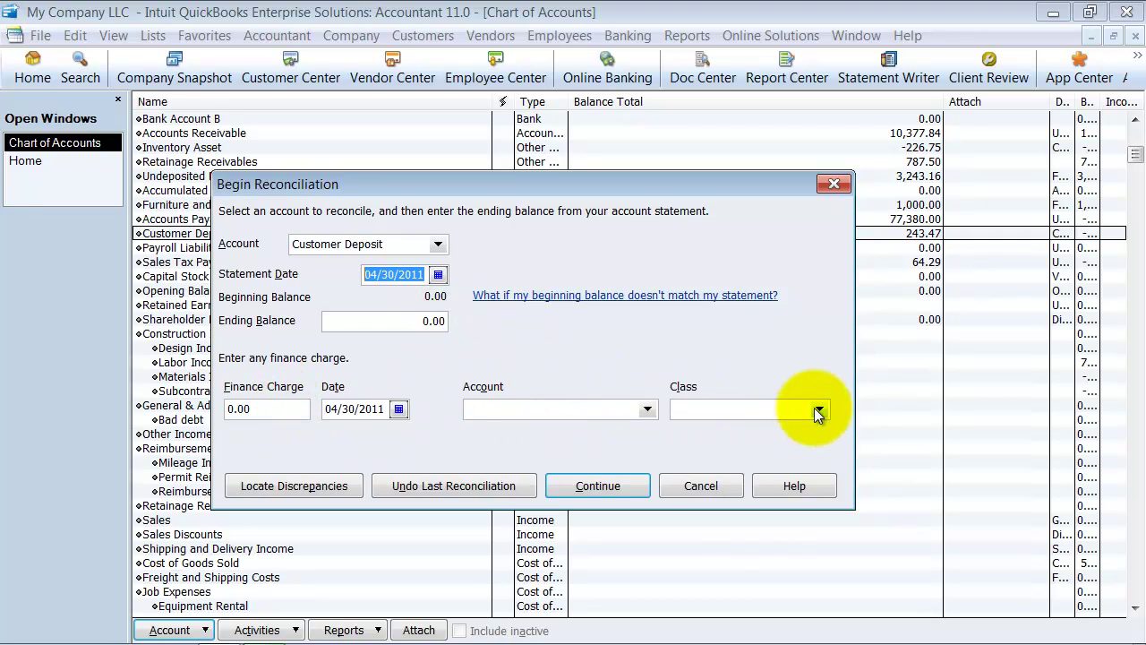
pyautogui.click(604, 479)
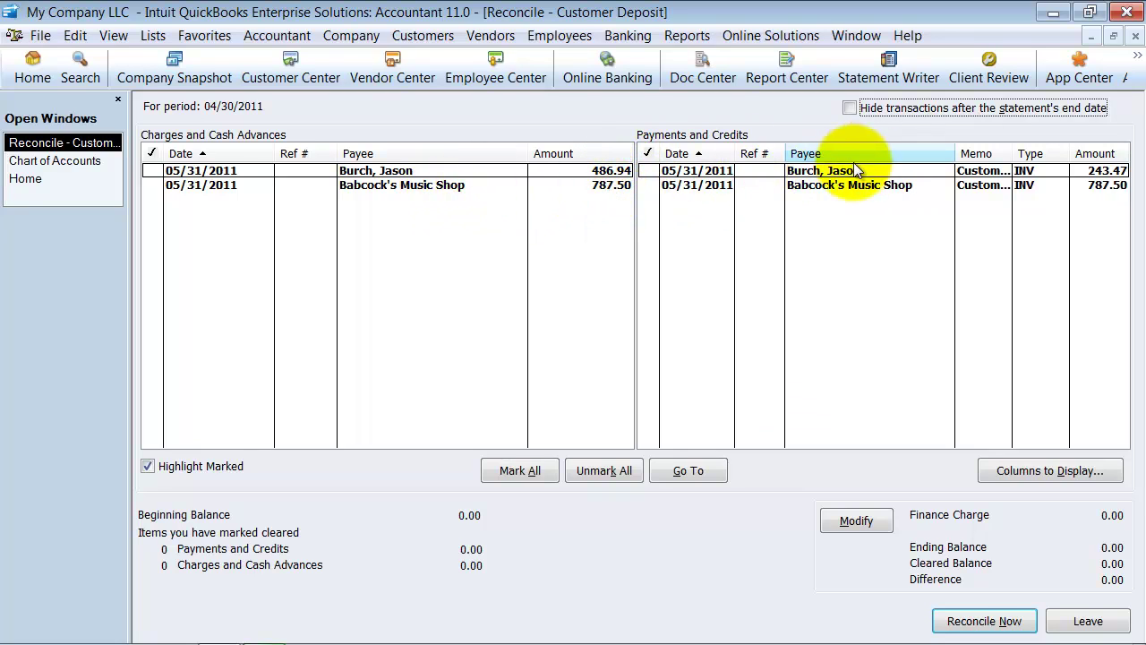
# Step: Clear Babcock's two 787.50 entries, reconcile now, and close the report prompt
pyautogui.click(570, 187)
pyautogui.click(738, 185)
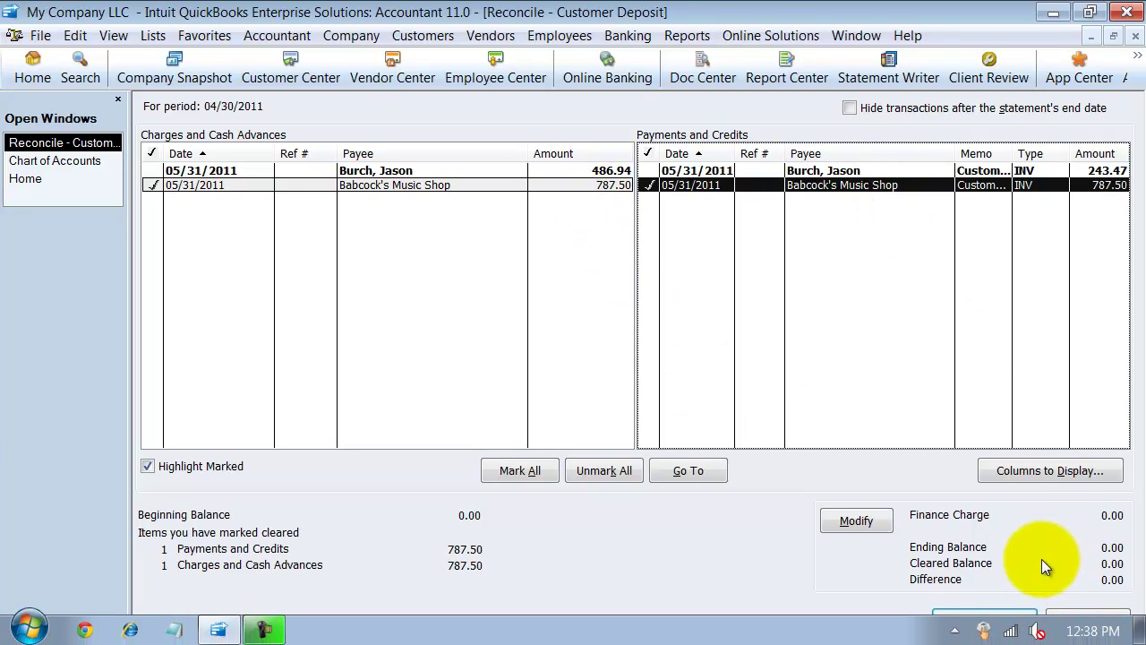
pyautogui.click(1000, 616)
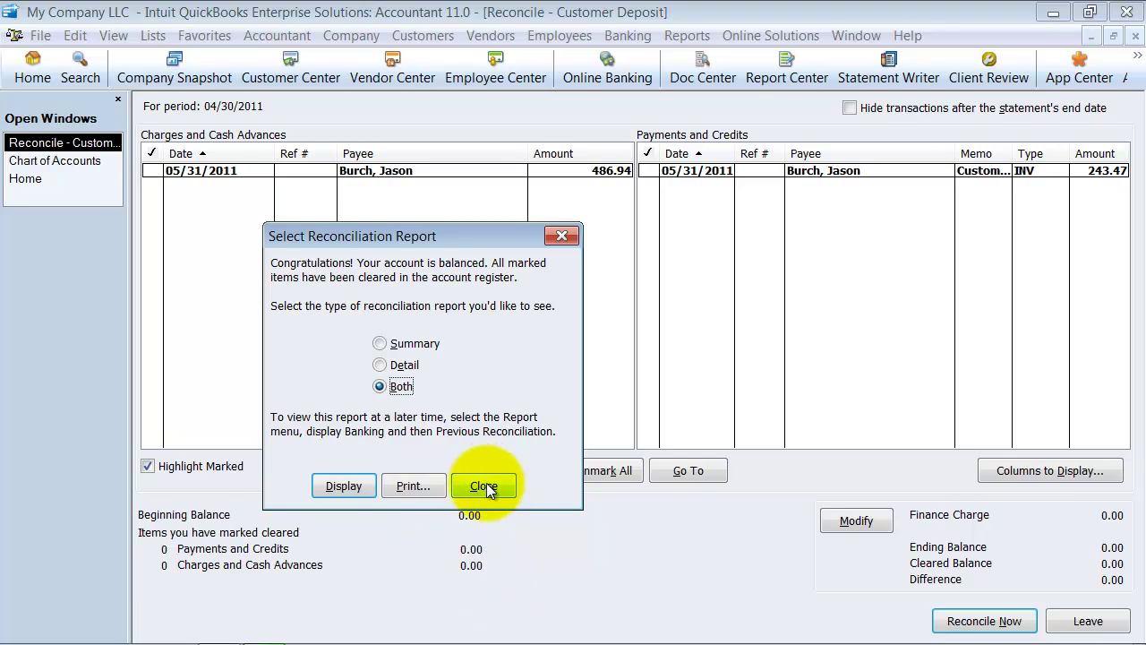
pyautogui.click(486, 488)
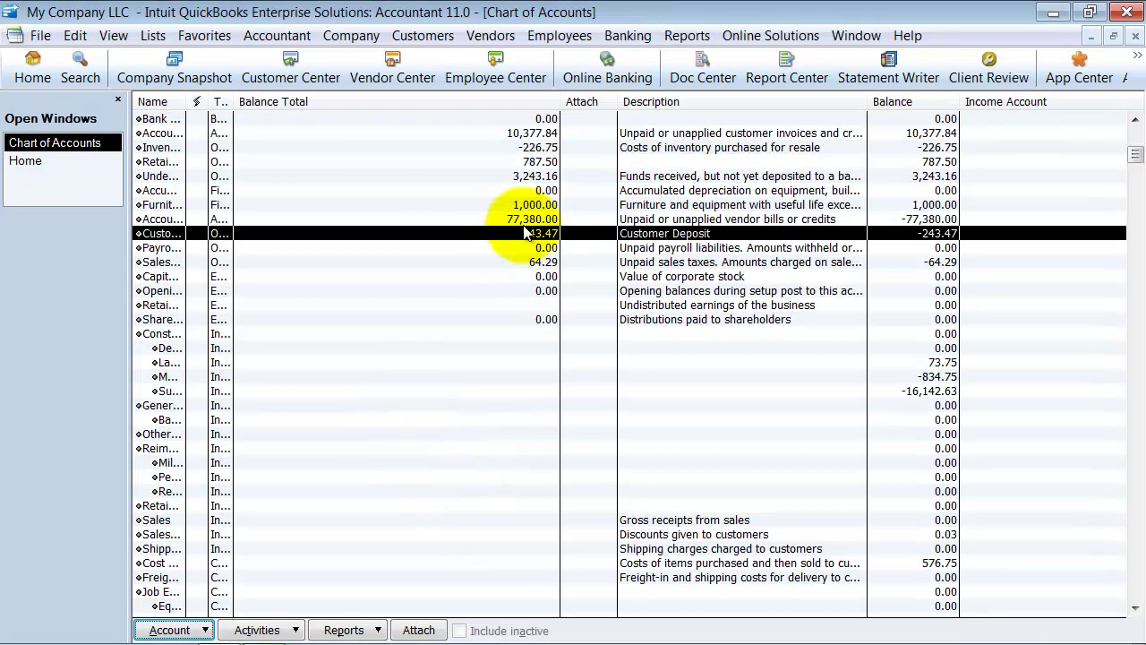
# Step: Start a Custom Transaction Detail Report with Dates set to All, totalled by customer
pyautogui.moveTo(186, 101); pyautogui.dragTo(331, 101)
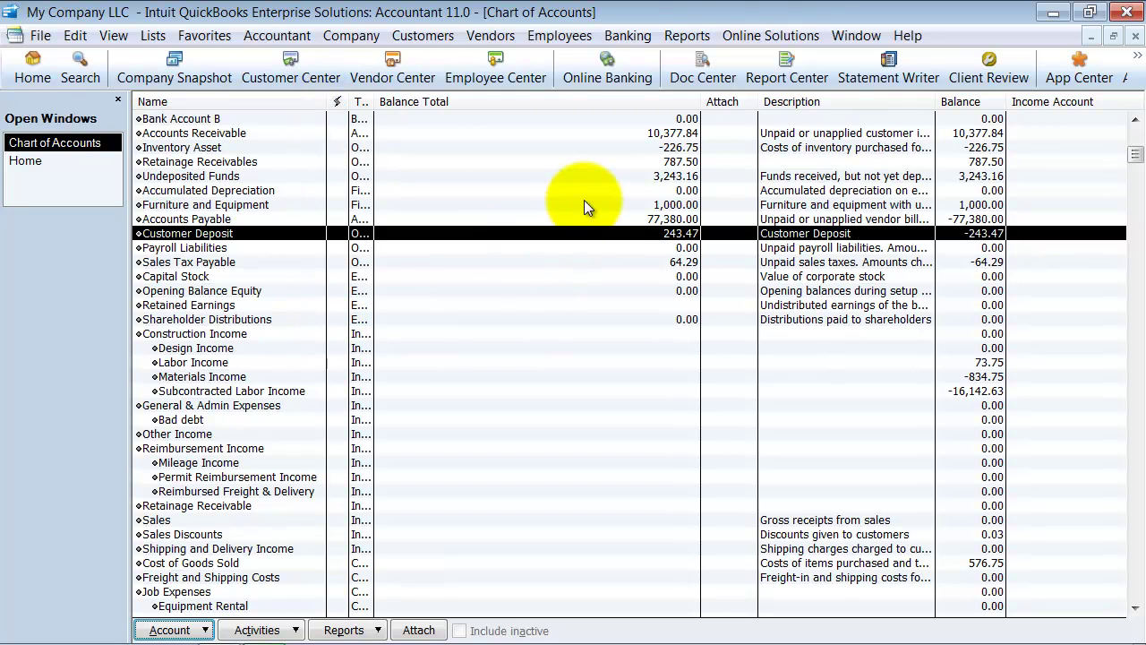
pyautogui.click(694, 36)
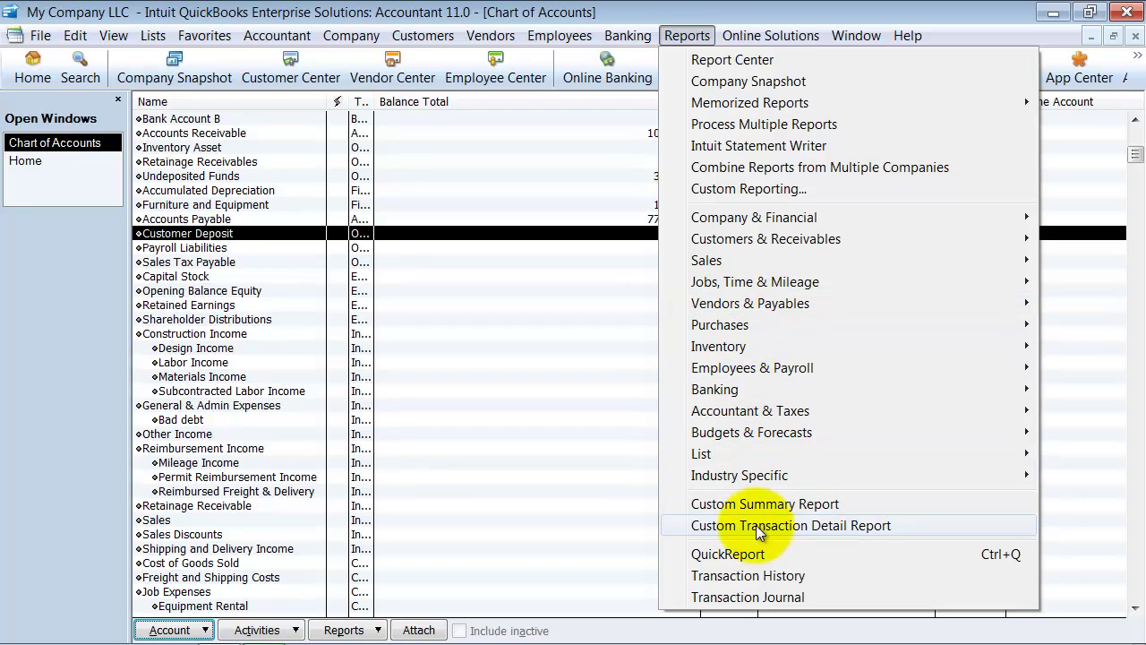
pyautogui.click(929, 526)
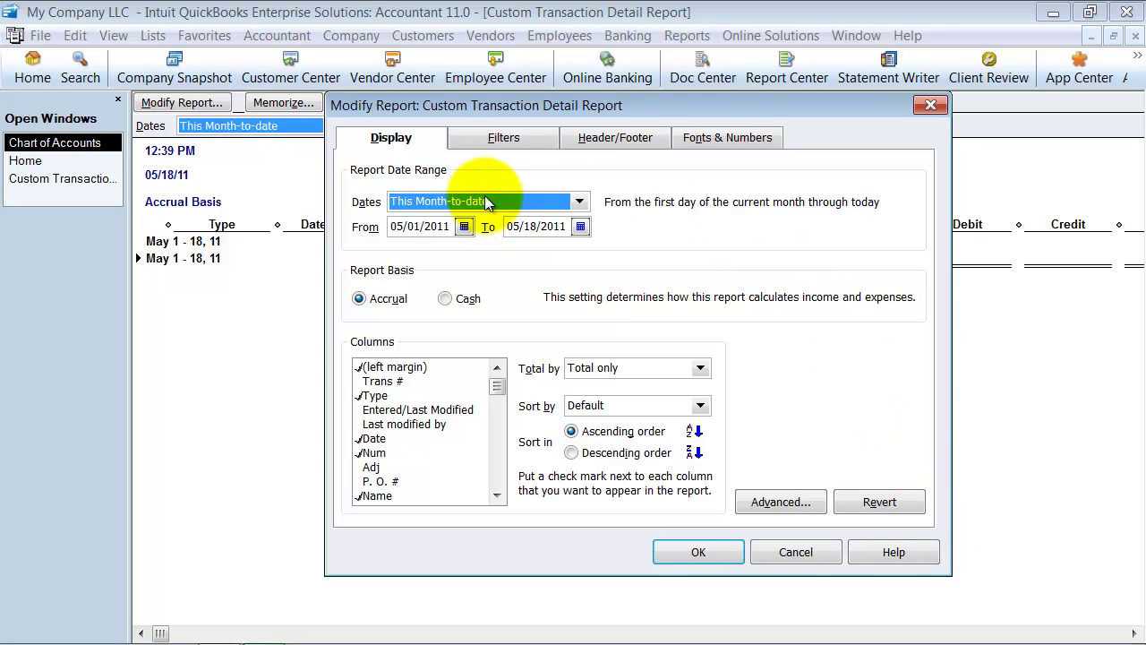
pyautogui.write('a')
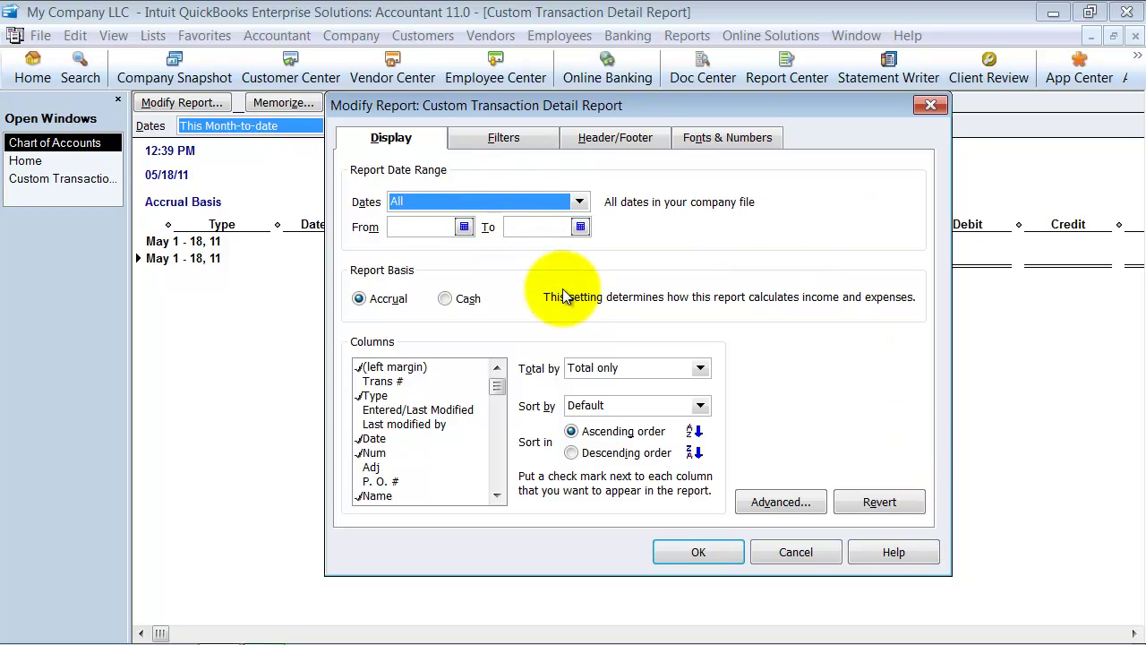
pyautogui.click(596, 368)
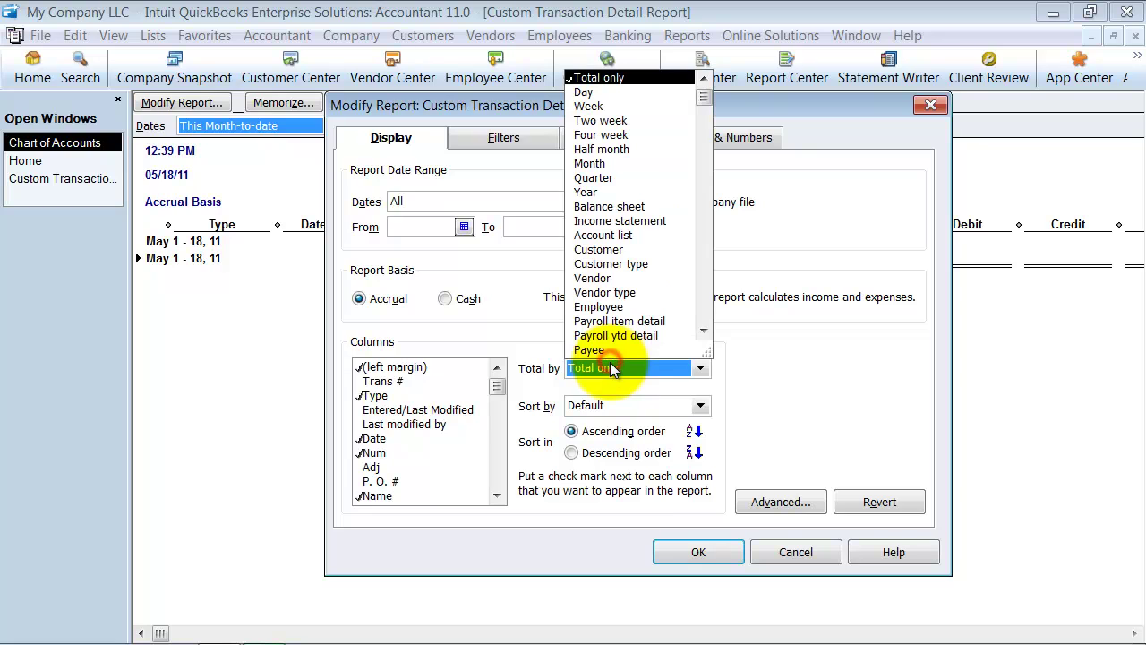
pyautogui.click(599, 250)
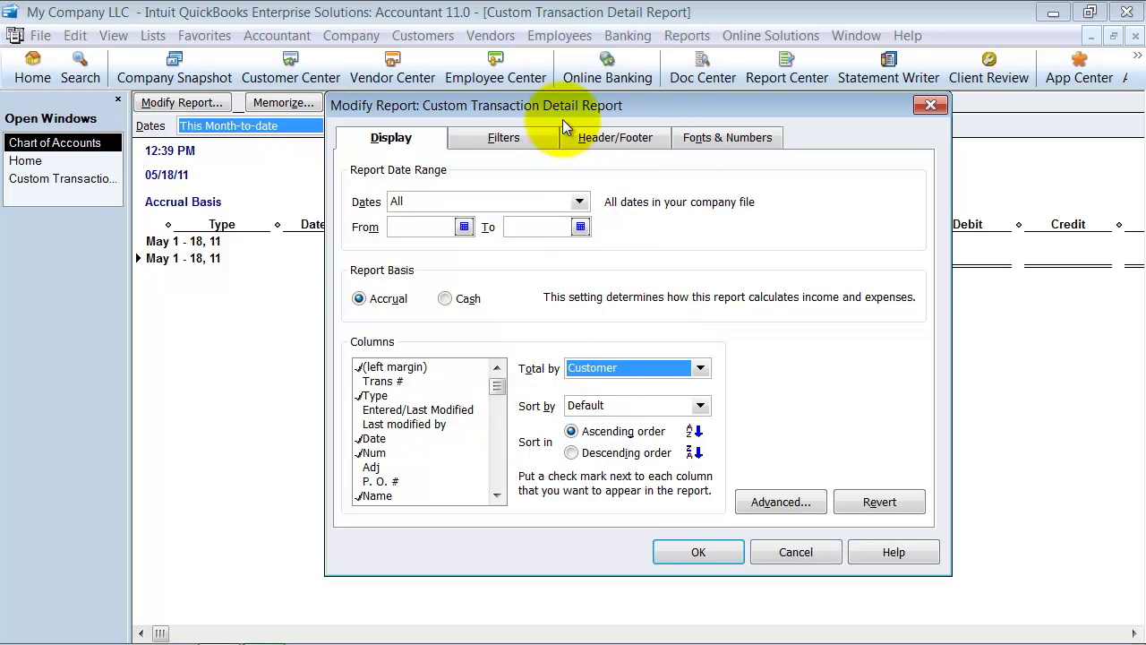
# Step: Filter the report to the Customer Deposit account and display it
pyautogui.click(504, 137)
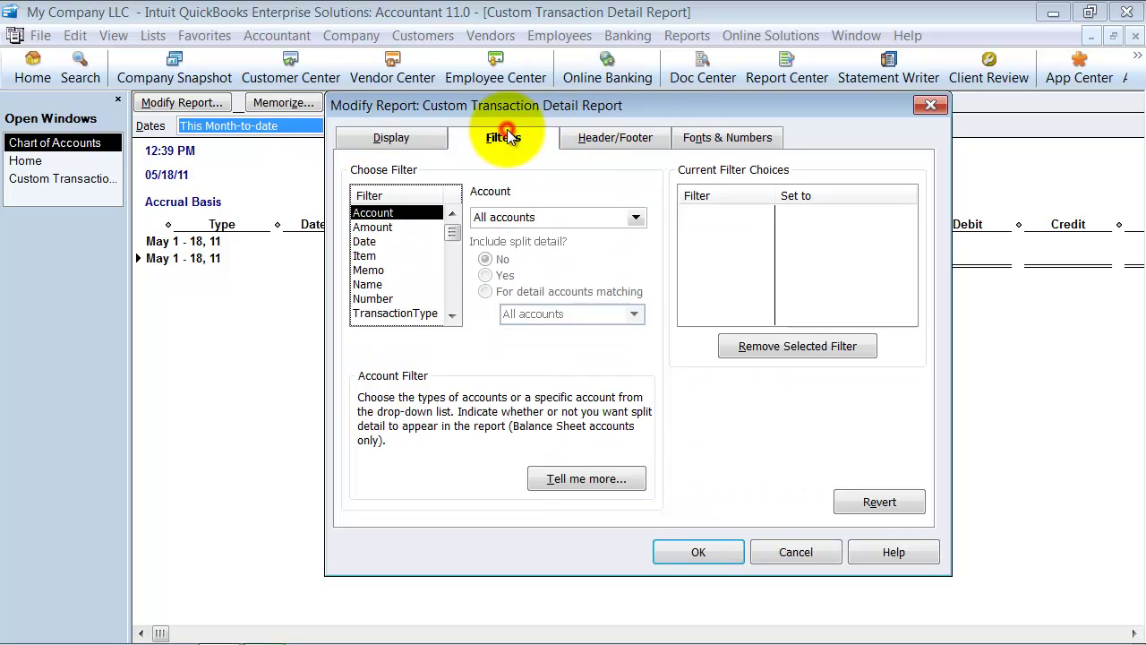
pyautogui.click(573, 215)
pyautogui.write('Customer Deposit')
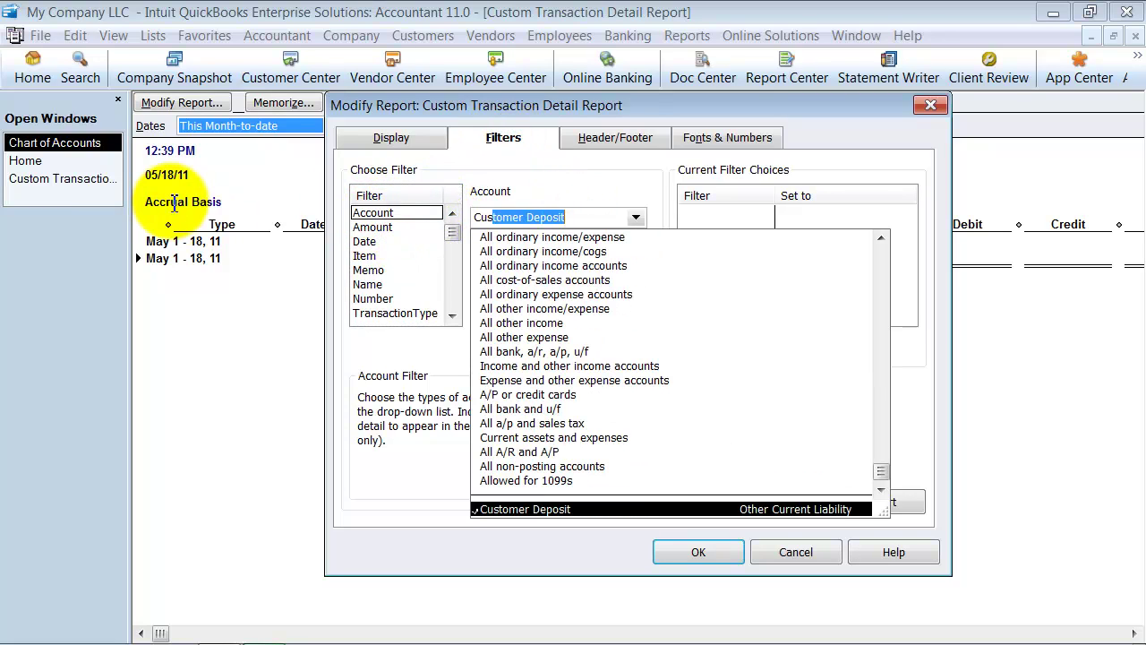
pyautogui.press('Tab')
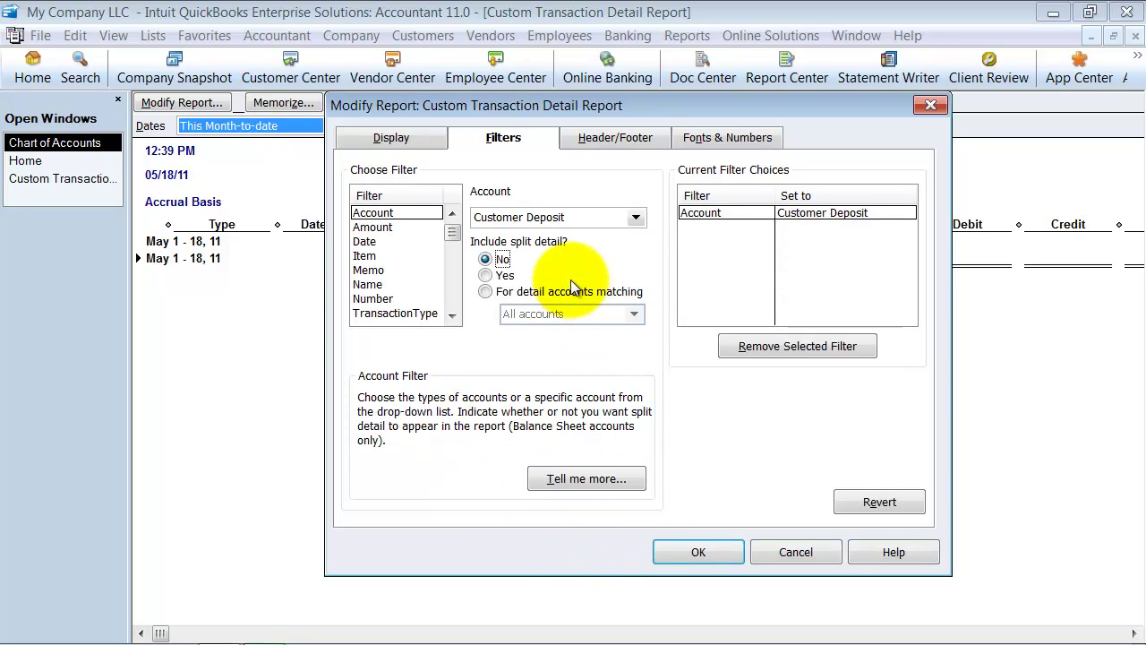
pyautogui.click(700, 551)
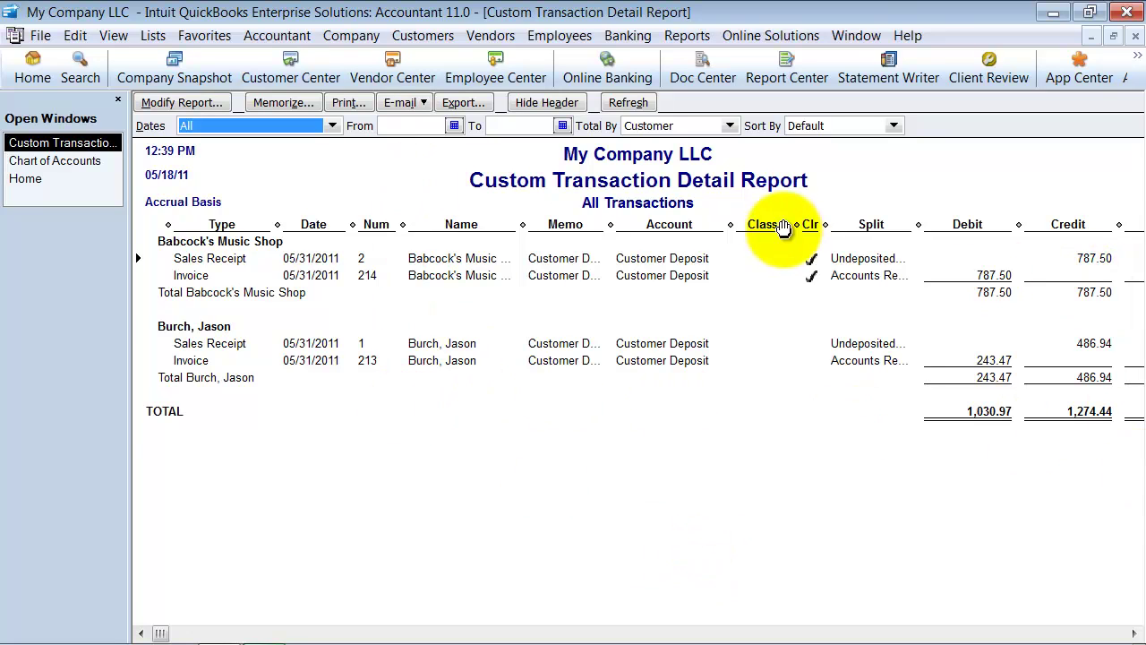
# Step: Hide the Split column and filter the report to uncleared transactions (Cleared = No)
pyautogui.moveTo(918, 224); pyautogui.dragTo(806, 224)
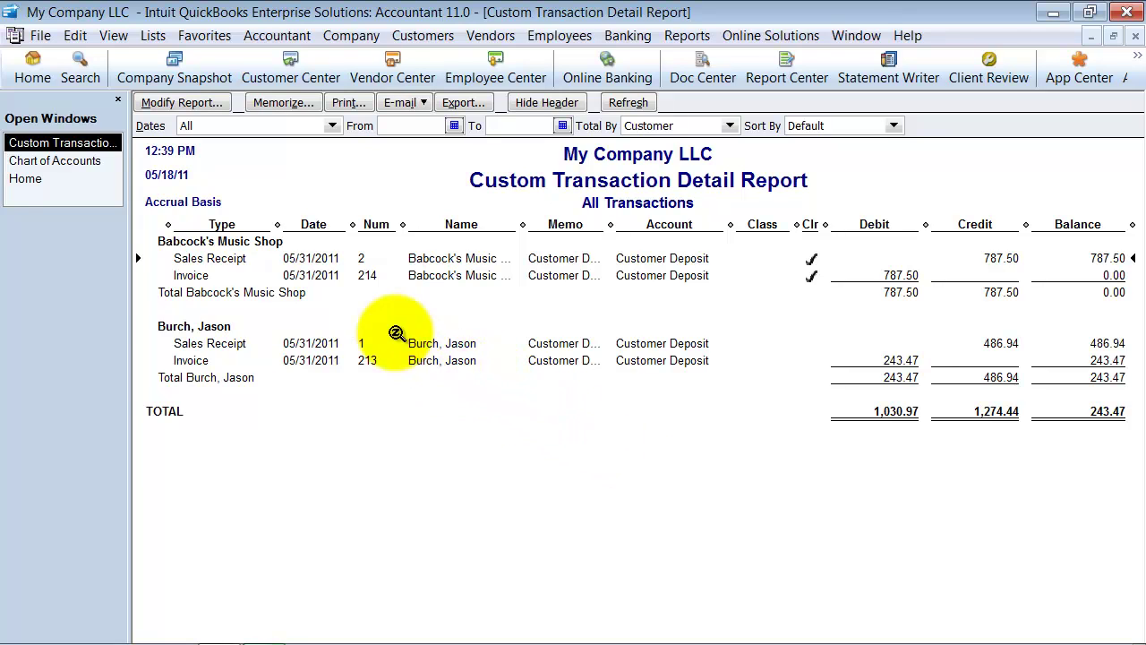
pyautogui.click(204, 105)
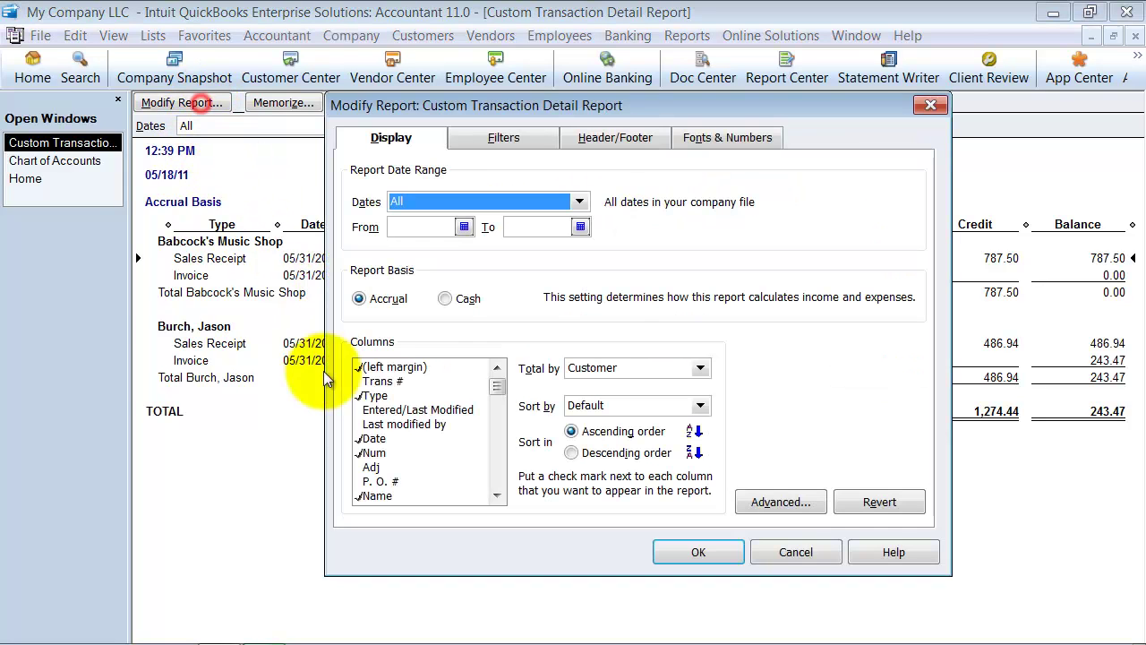
pyautogui.click(509, 137)
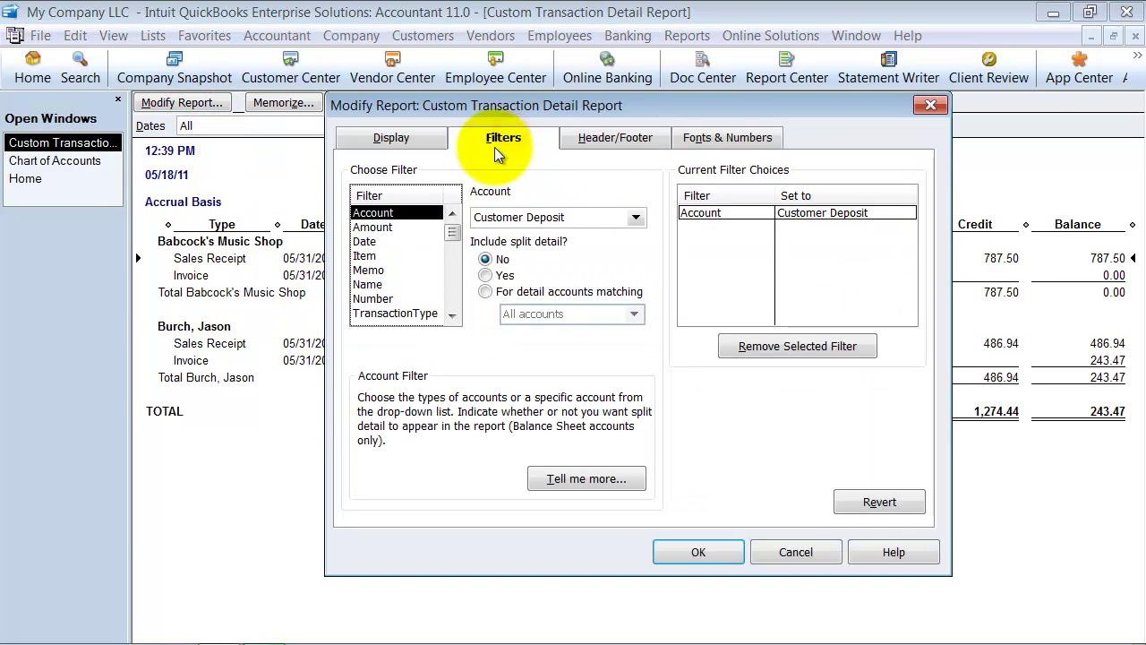
pyautogui.click(454, 243)
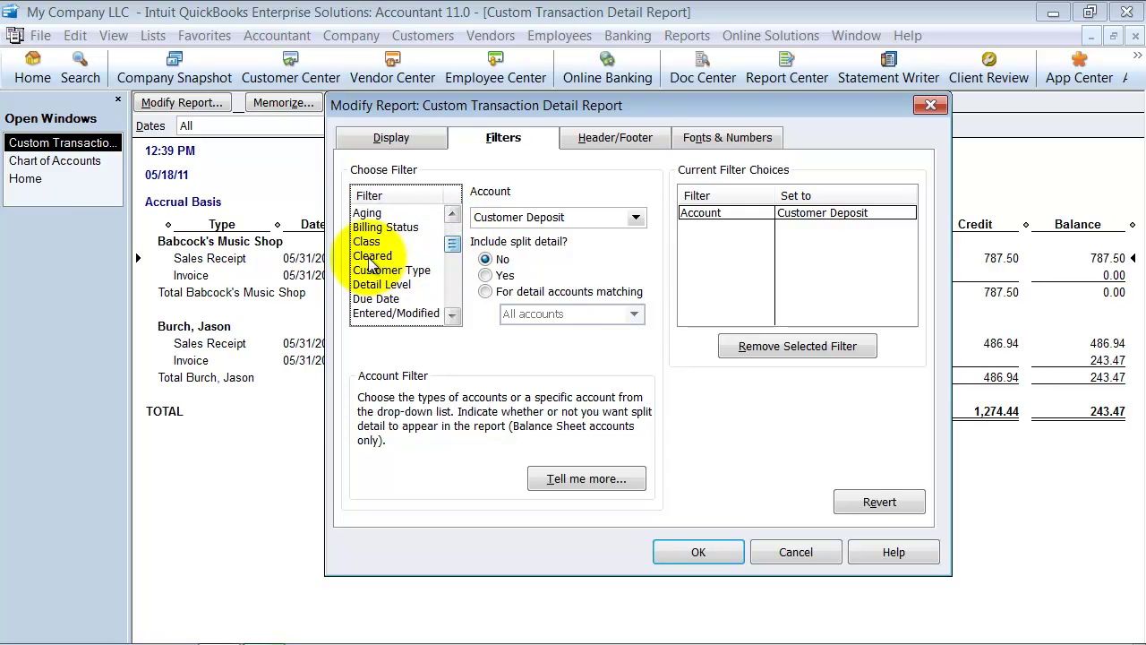
pyautogui.click(374, 256)
pyautogui.click(496, 244)
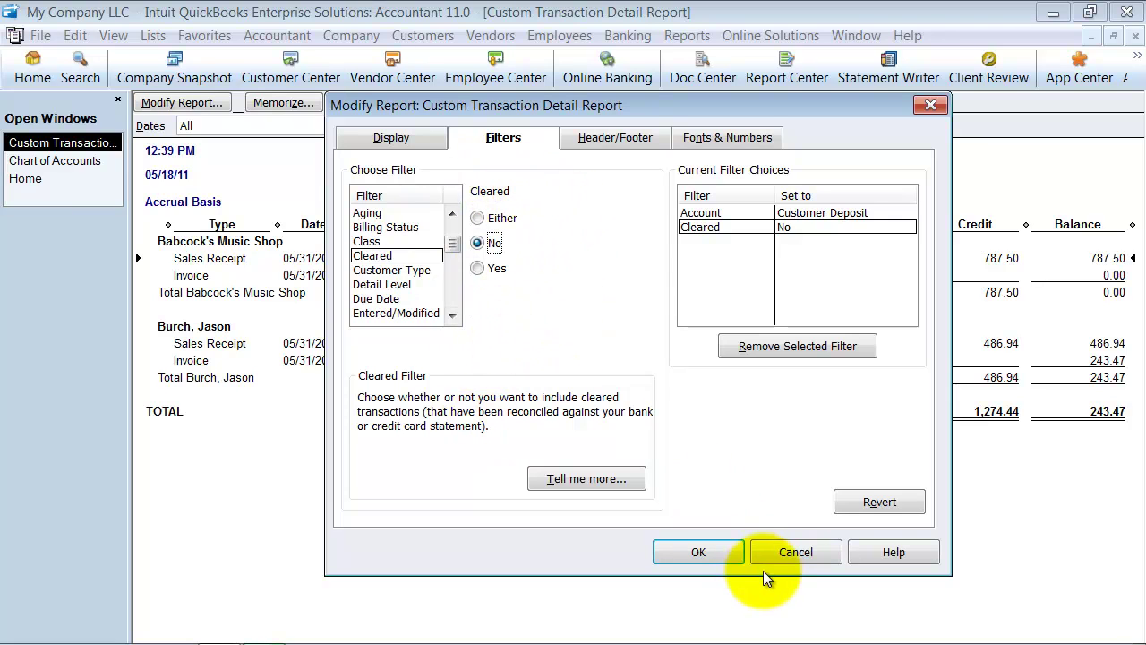
pyautogui.click(701, 545)
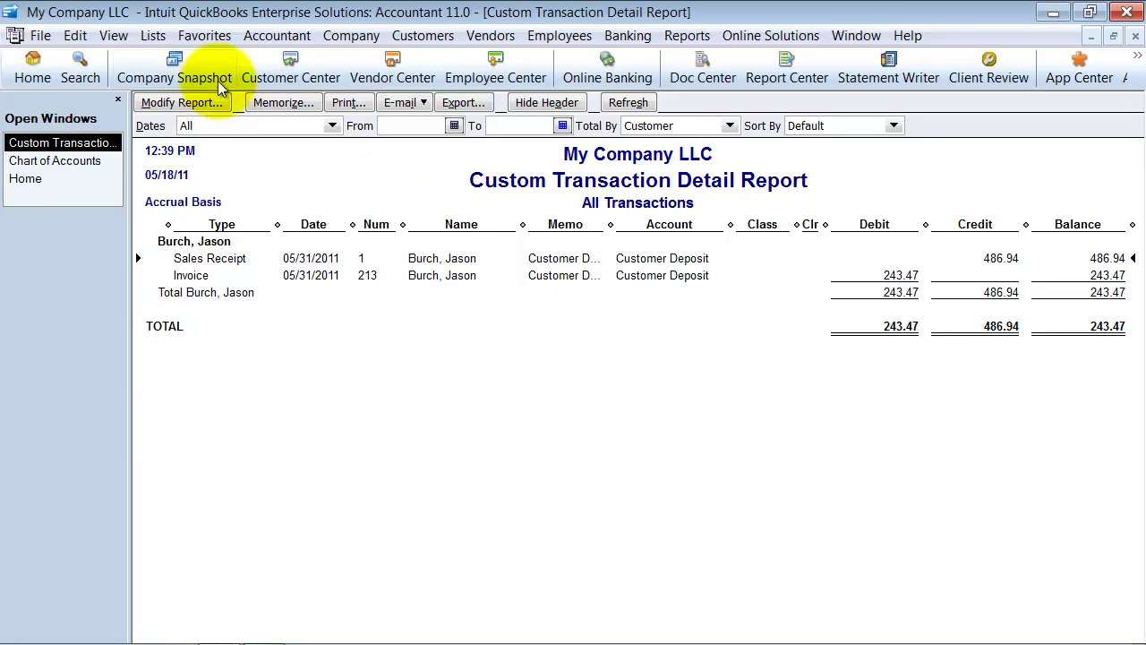
pyautogui.click(111, 35)
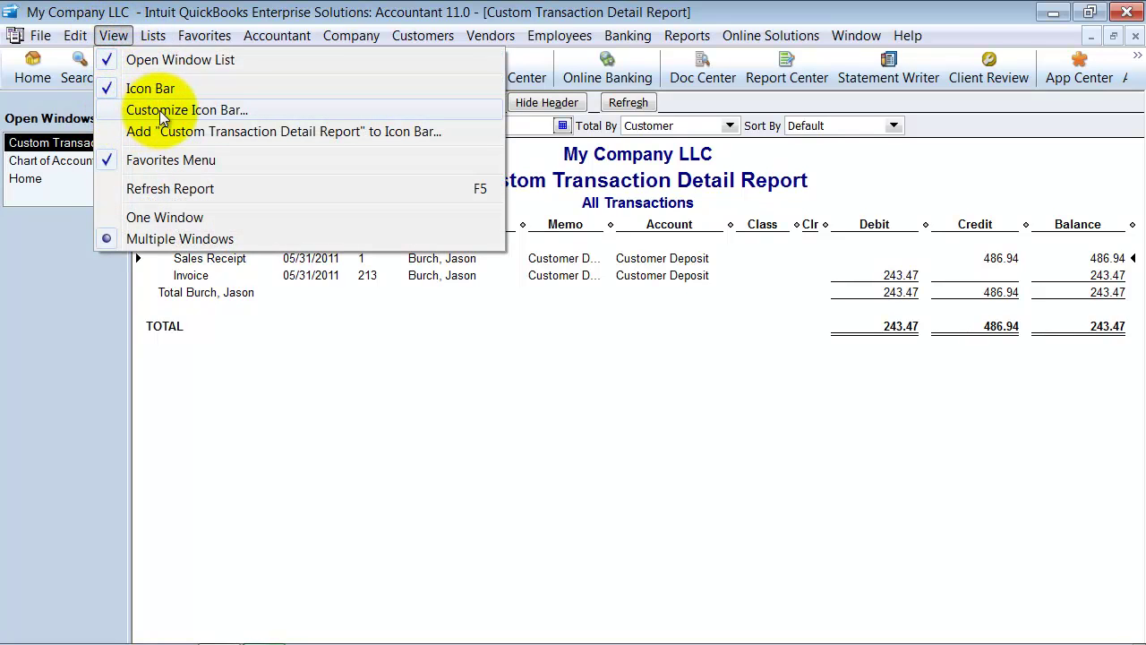
pyautogui.click(306, 288)
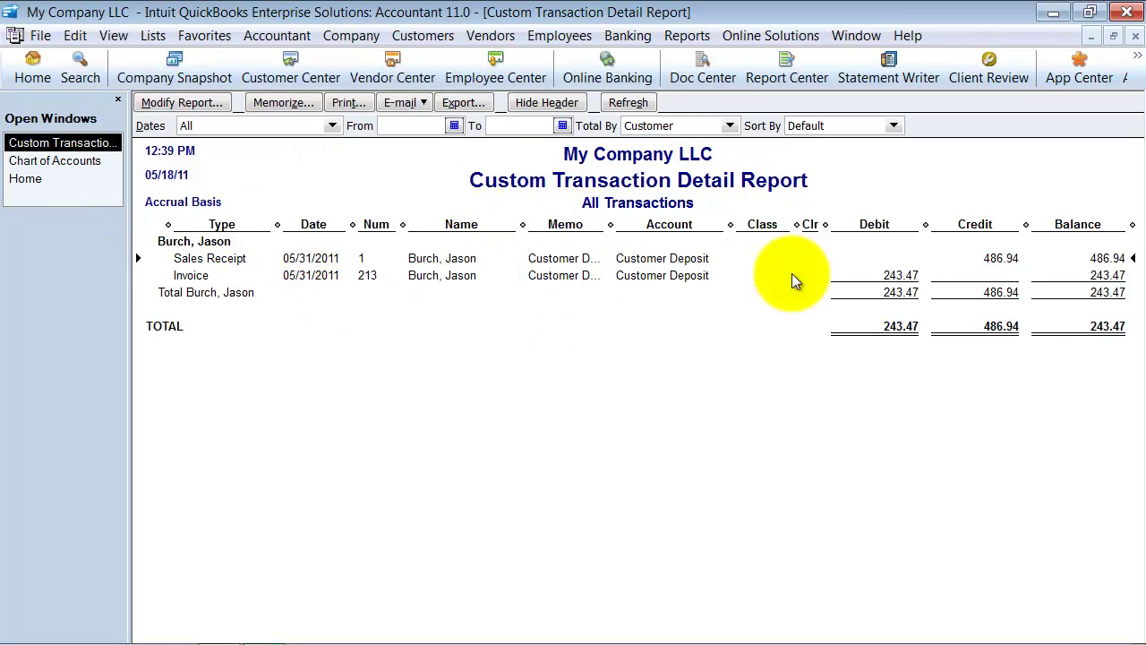